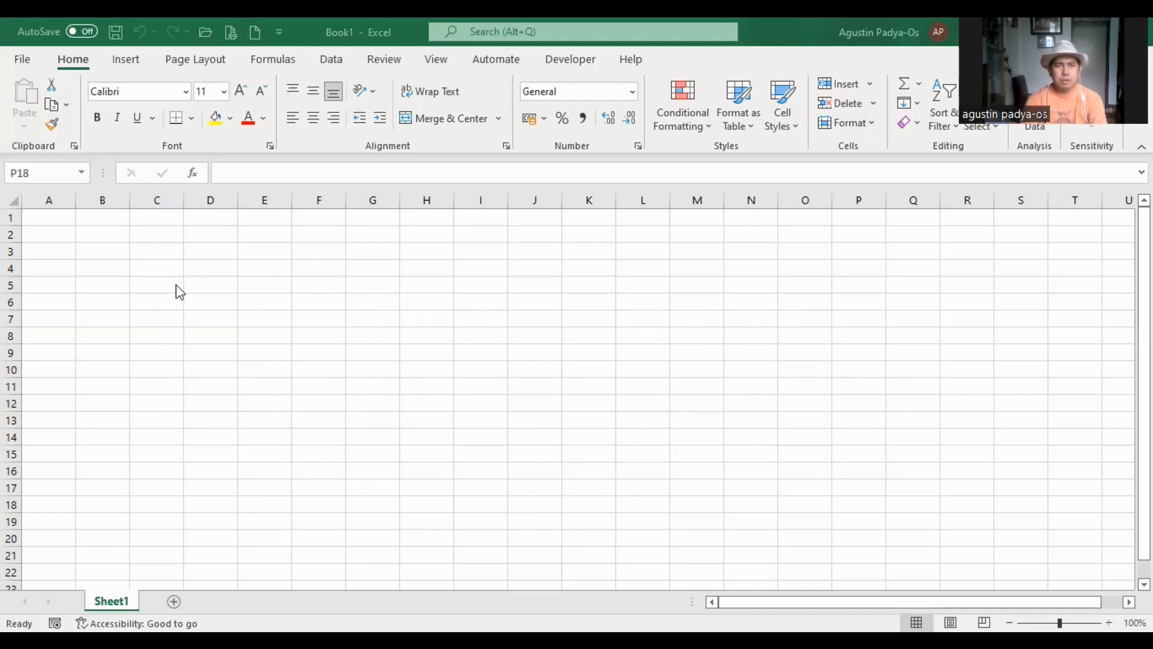
Select individual cells at various places in the empty grid to examine how cells are addressed
click(60, 219)
click(119, 252)
click(215, 284)
click(277, 306)
click(279, 313)
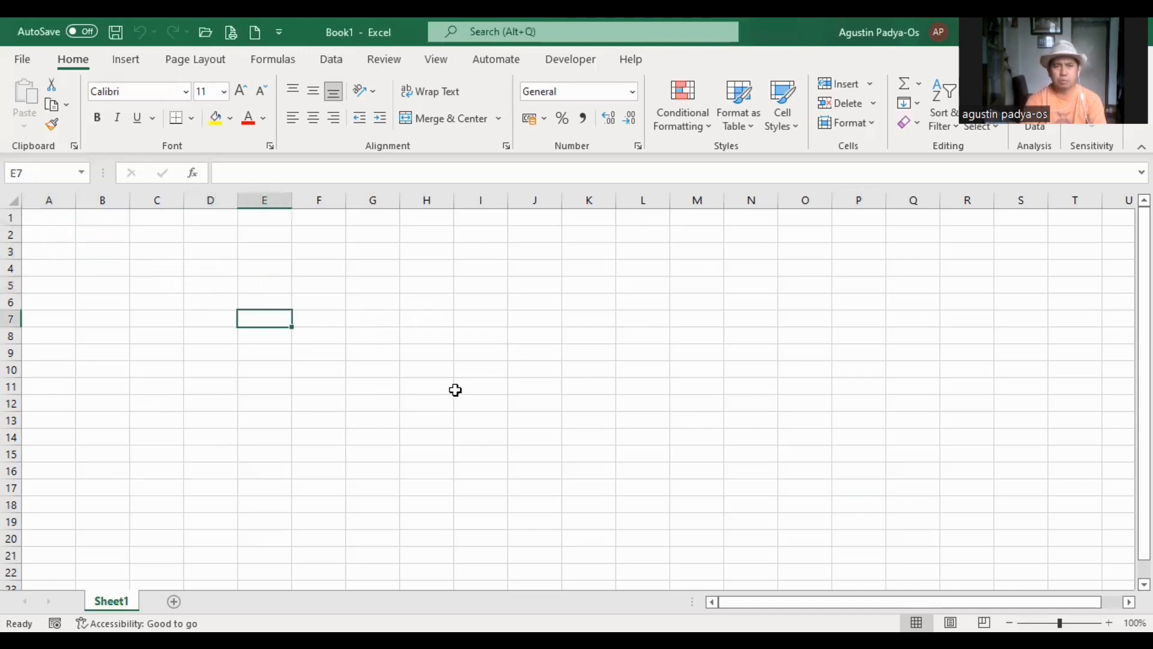
click(349, 320)
click(456, 391)
click(304, 402)
click(160, 379)
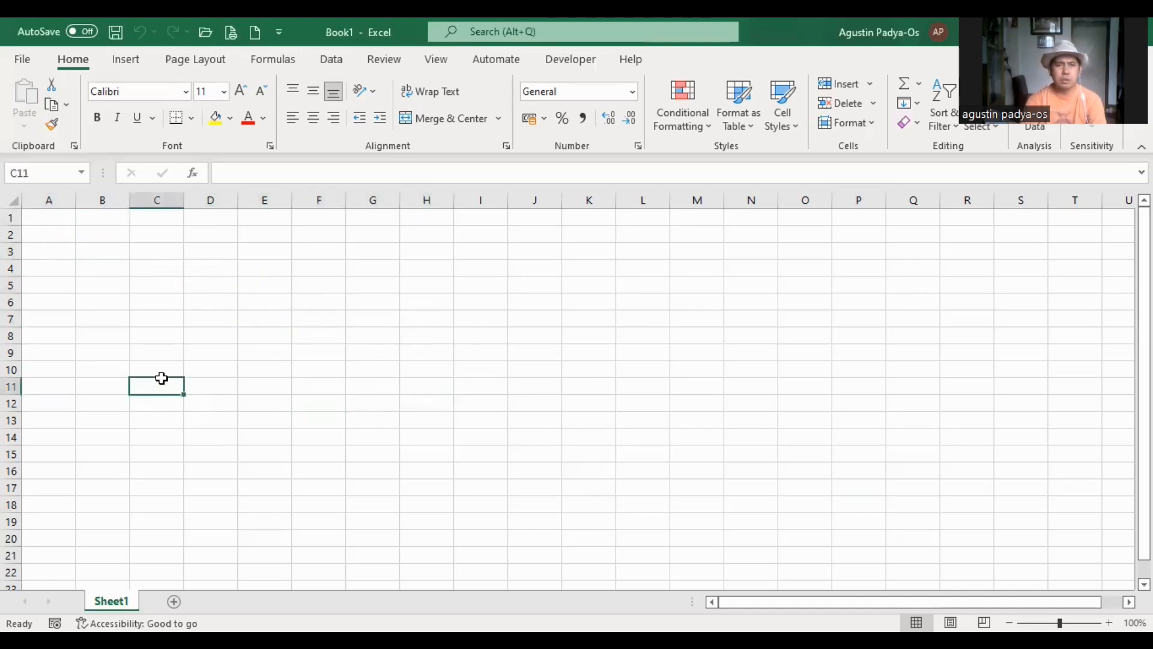
click(146, 265)
click(266, 266)
click(365, 284)
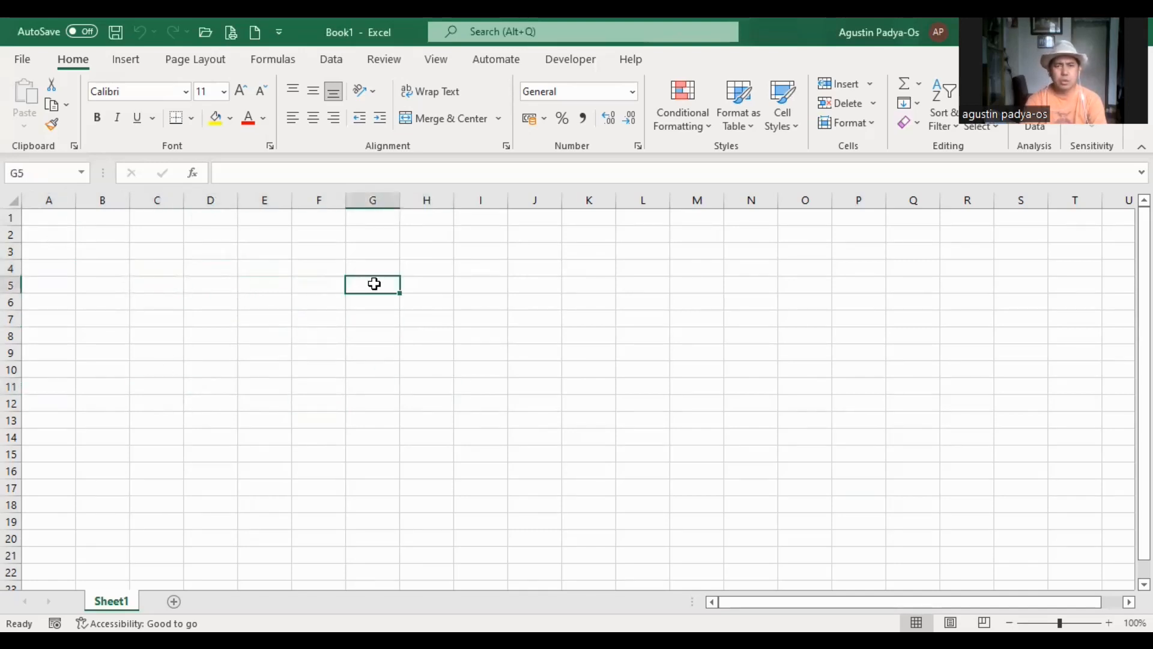
Select whole columns from A through G one after another to examine how columns are lettered
click(59, 198)
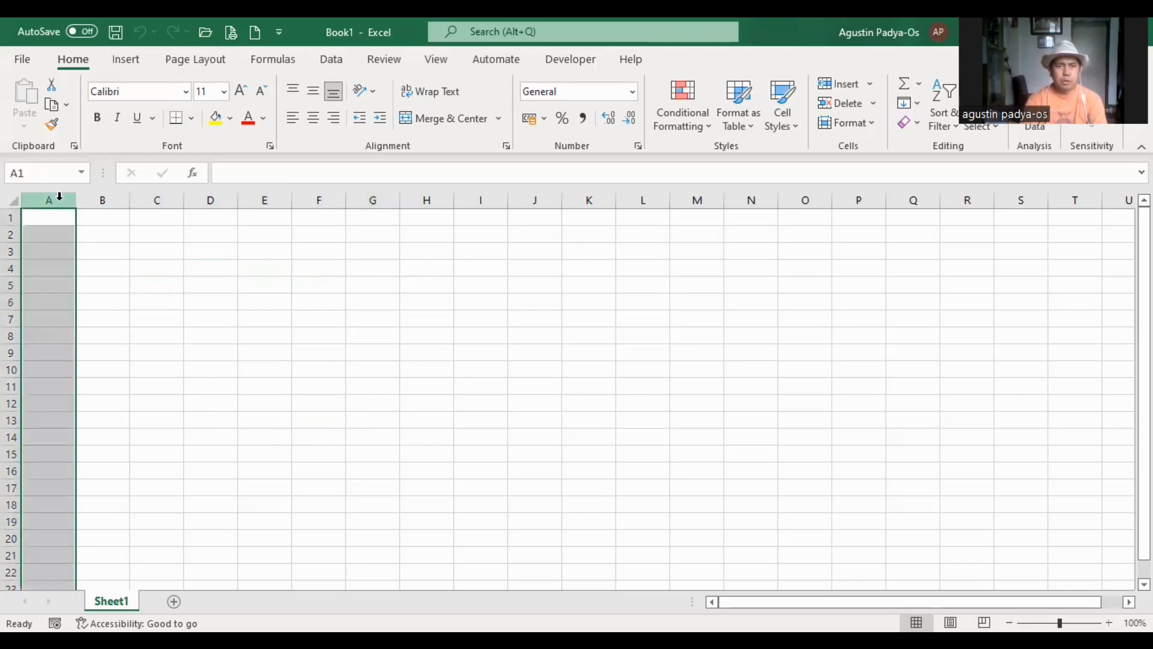
click(98, 198)
click(158, 198)
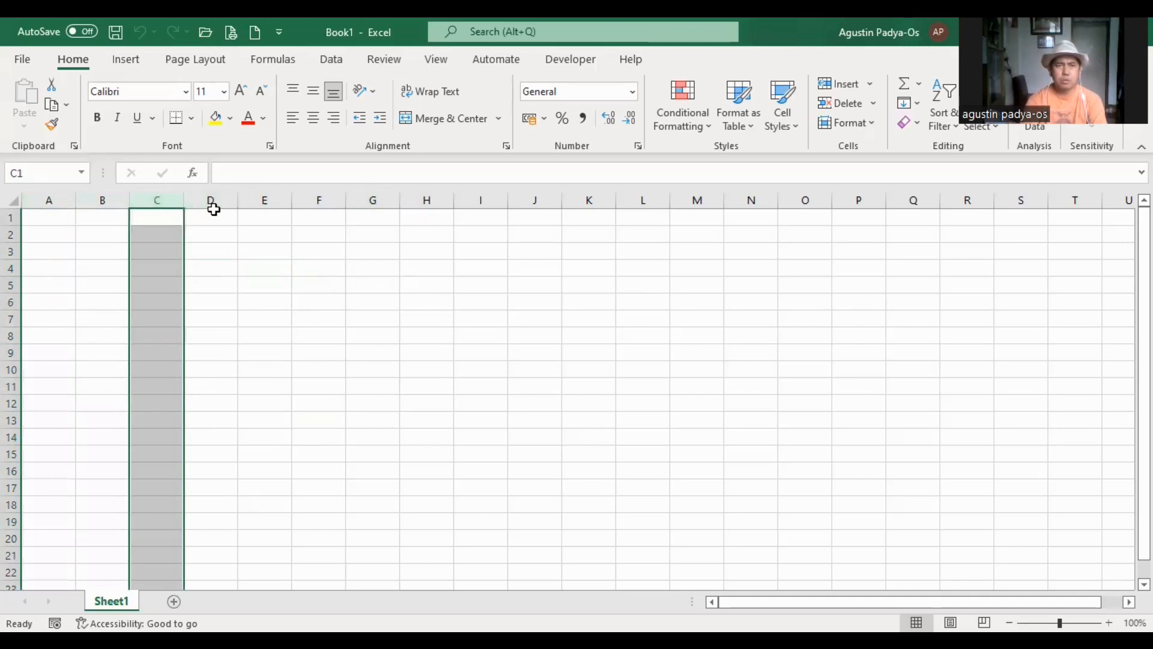
click(214, 218)
click(268, 195)
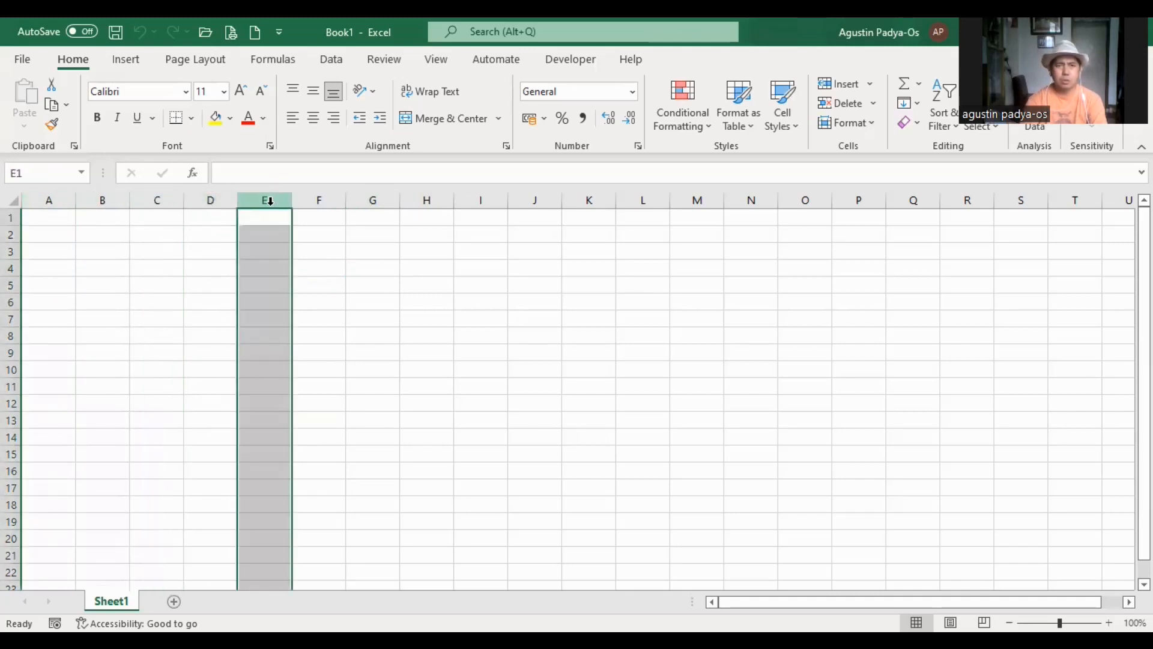
click(333, 195)
click(379, 199)
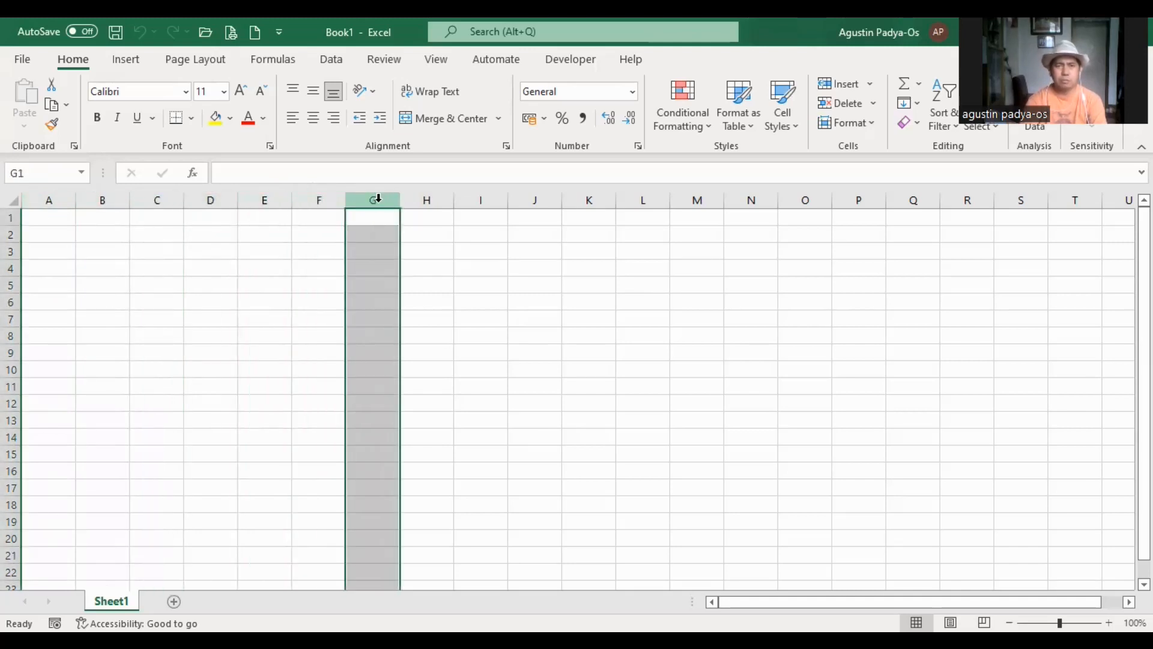
Select whole rows from 1 down to 6 one after another to examine how rows are numbered
click(12, 218)
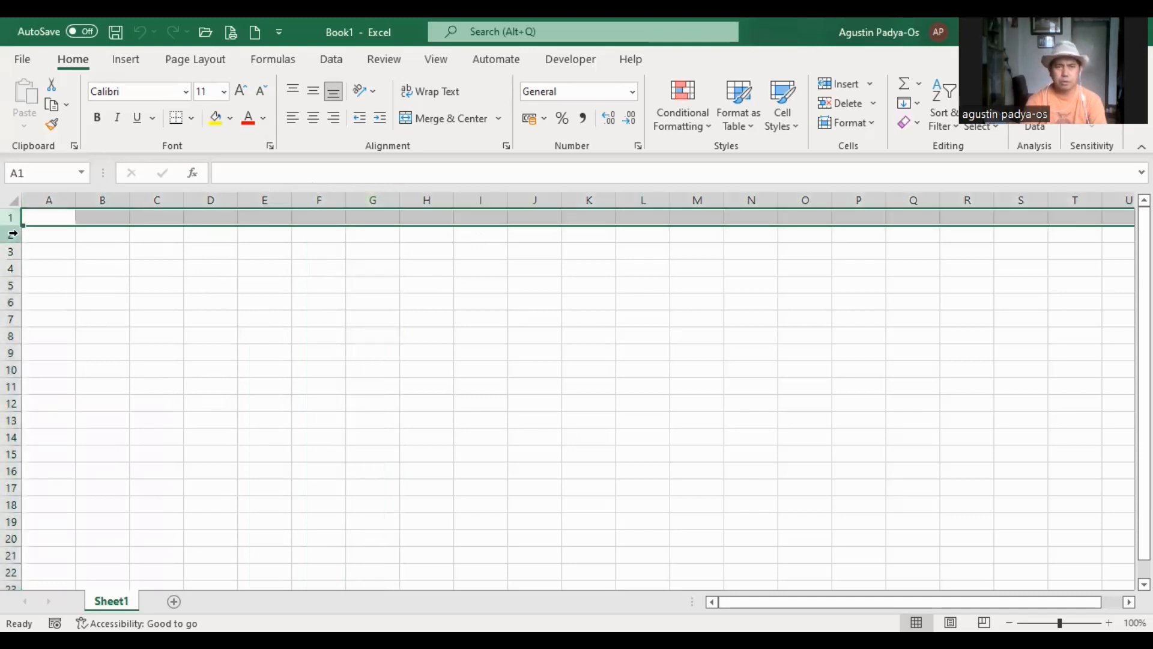
click(10, 235)
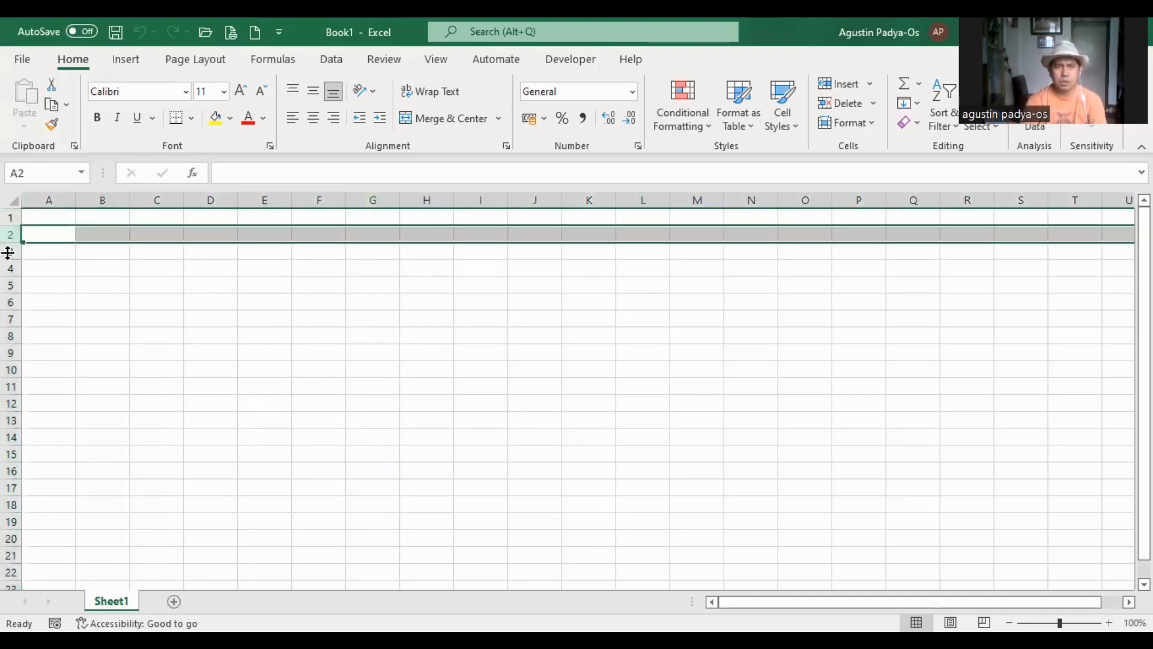
click(8, 251)
drag(9, 275, 9, 274)
click(12, 283)
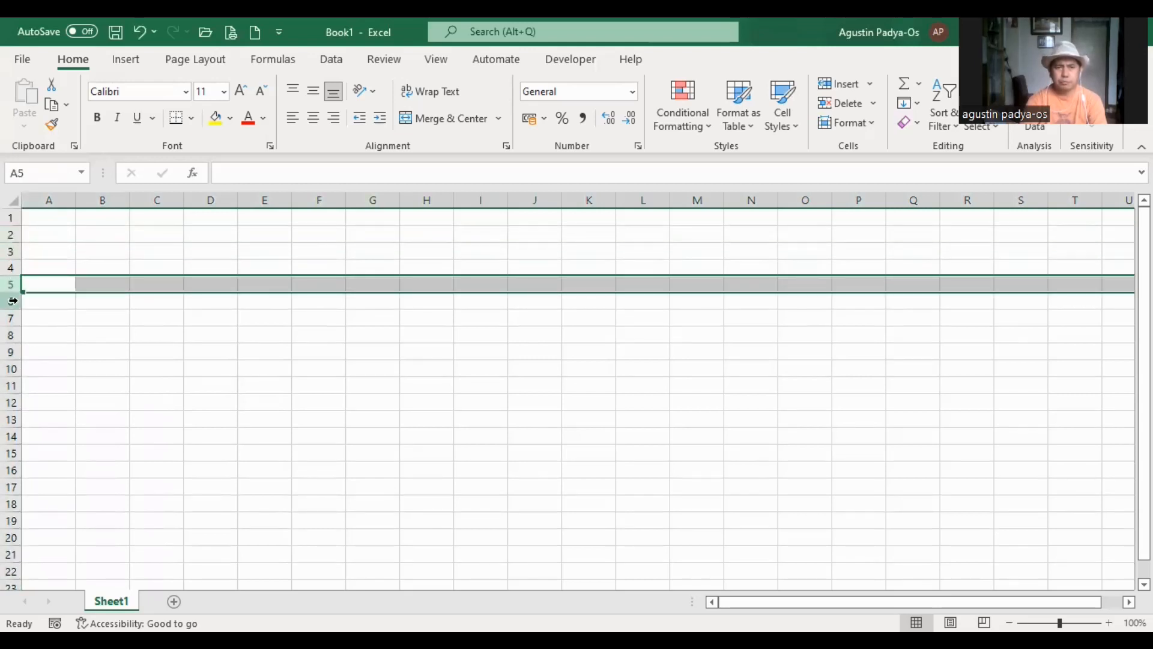
click(11, 300)
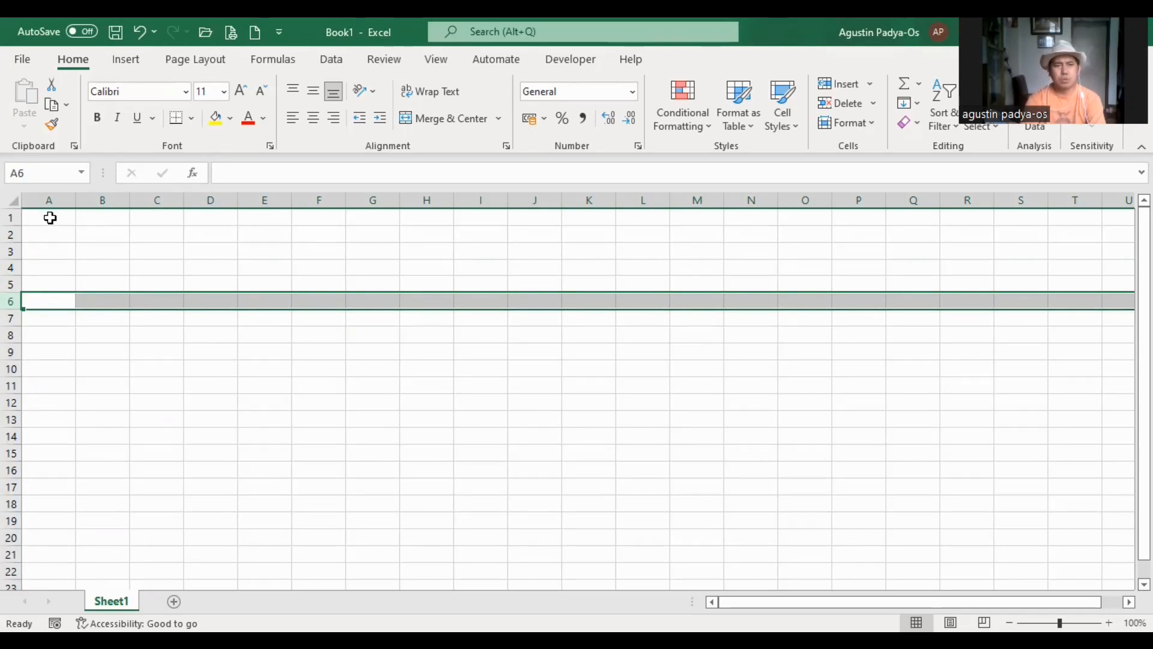
Select the range A1:D17, followed by columns A to D individually, to survey the area for a four-column table
drag(50, 218, 229, 488)
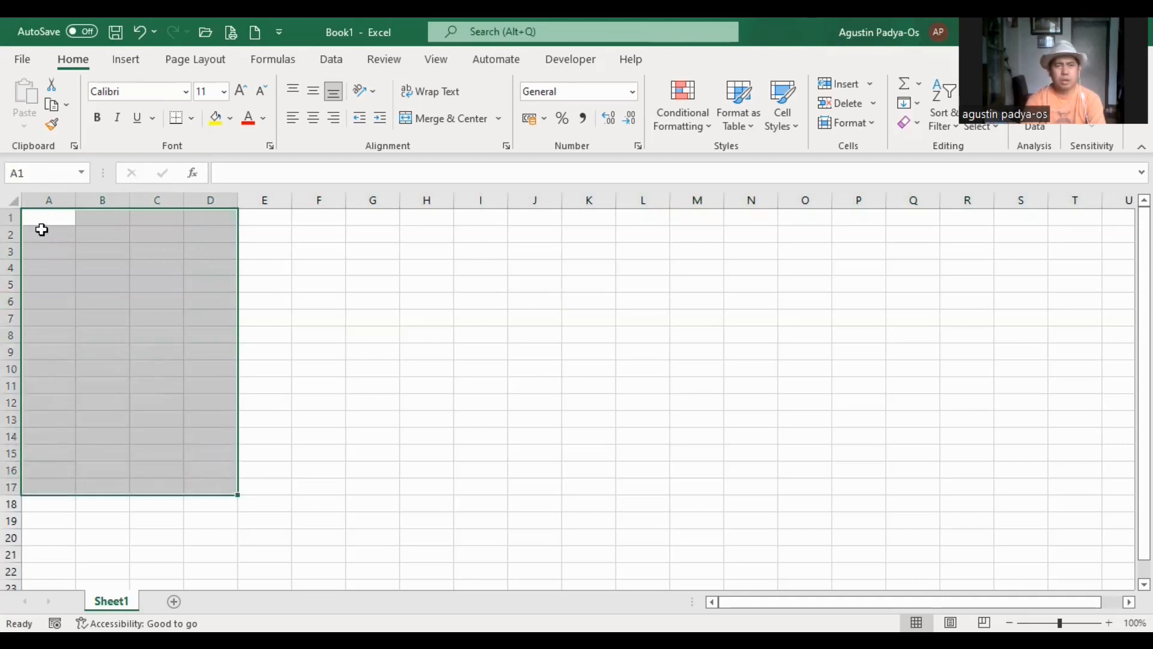
click(47, 200)
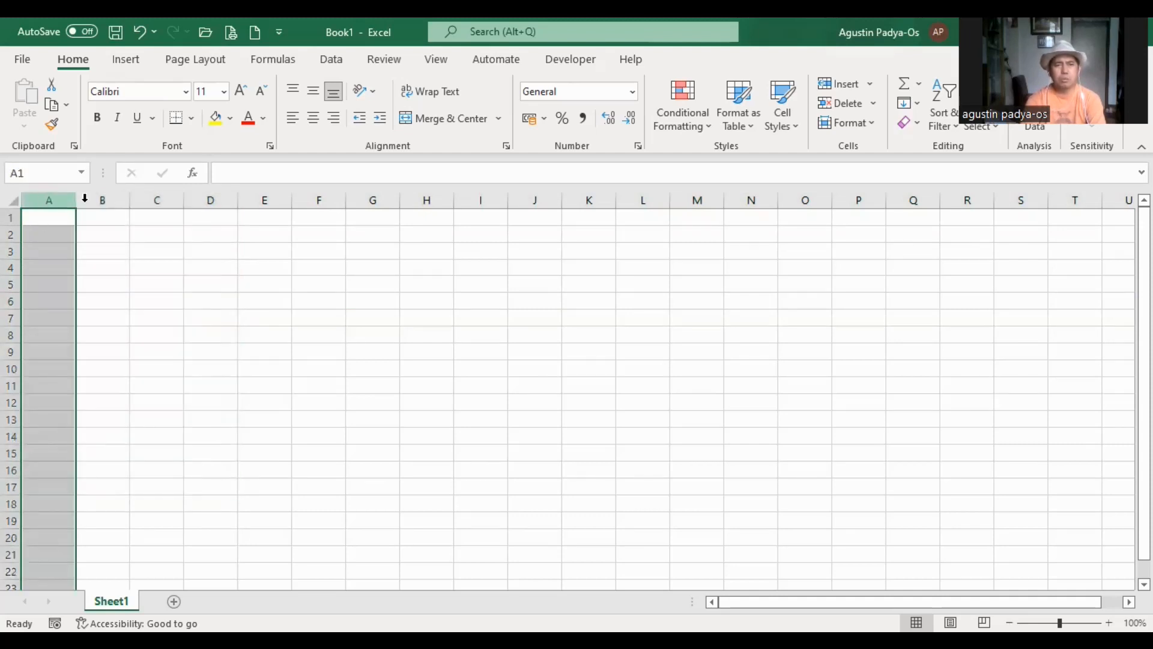
click(108, 197)
click(147, 196)
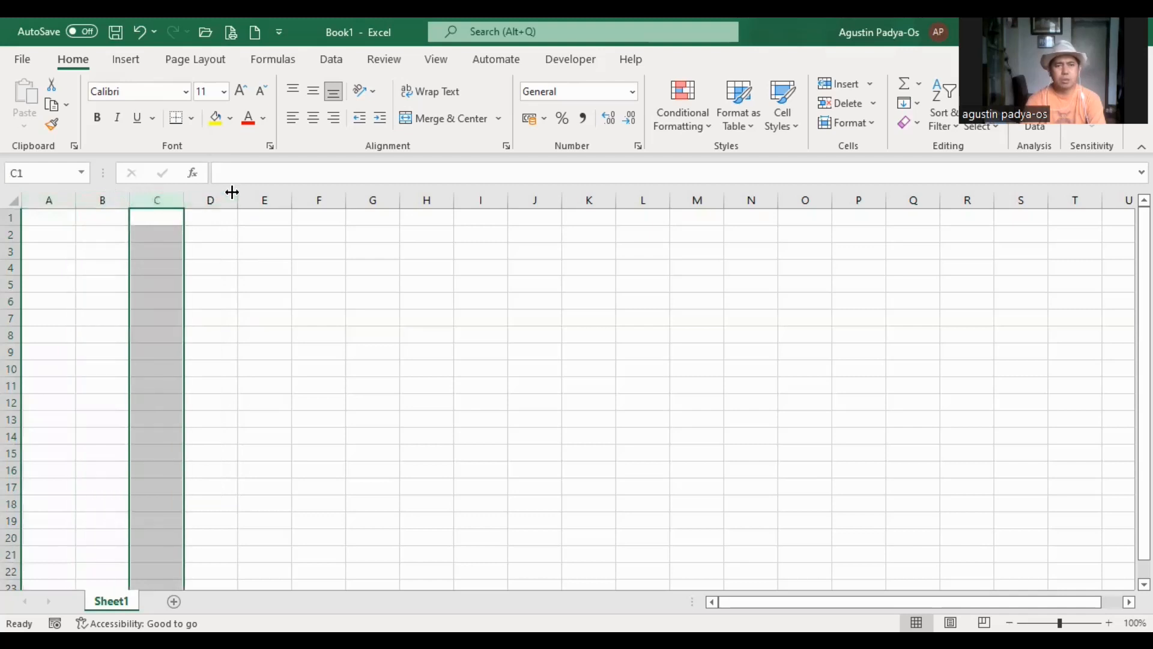
click(221, 197)
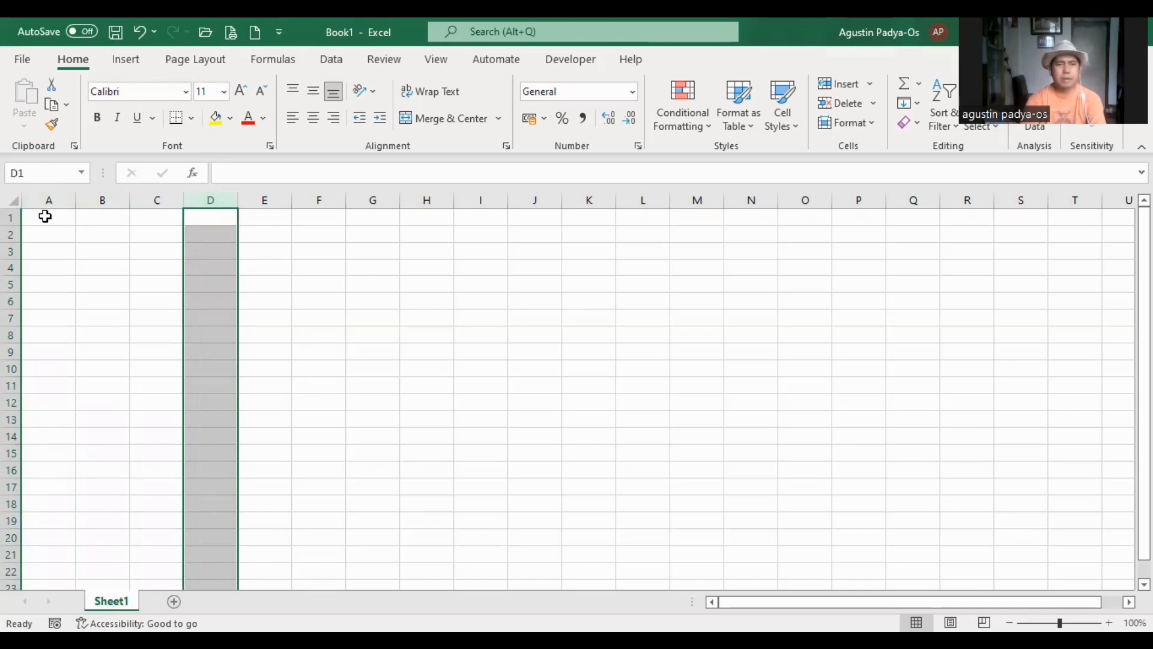
Apply All Borders to the range A1:D15
click(45, 216)
mouse_move(47, 216)
mouse_down()
mouse_move(152, 258)
mouse_move(210, 332)
mouse_up()
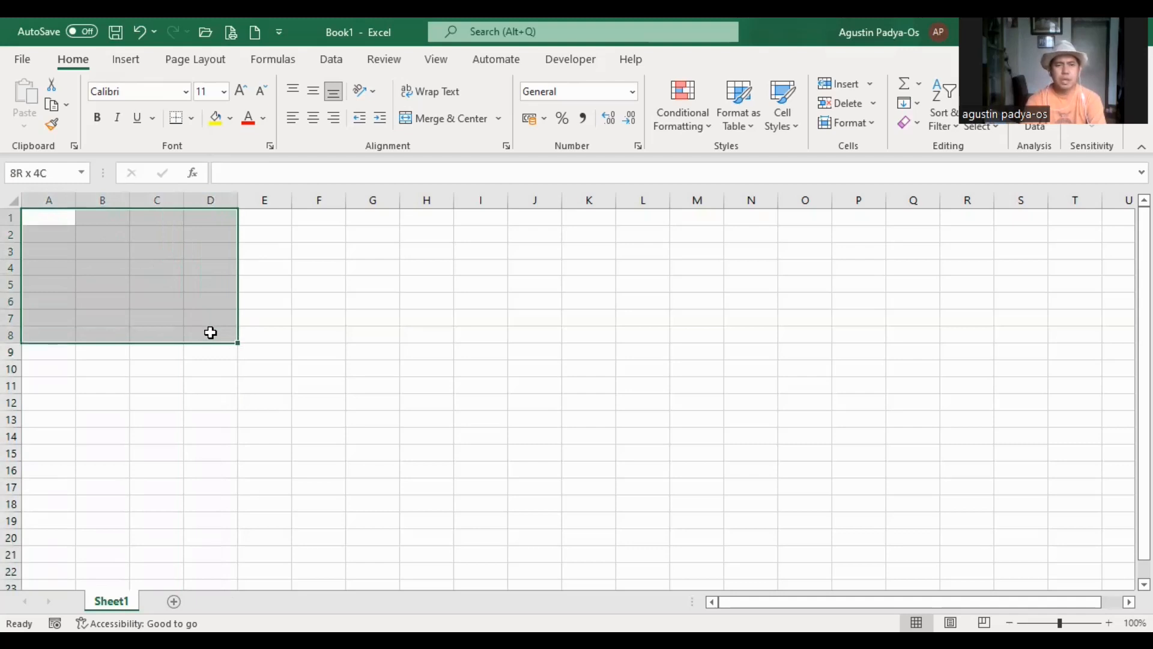
drag(211, 332, 207, 451)
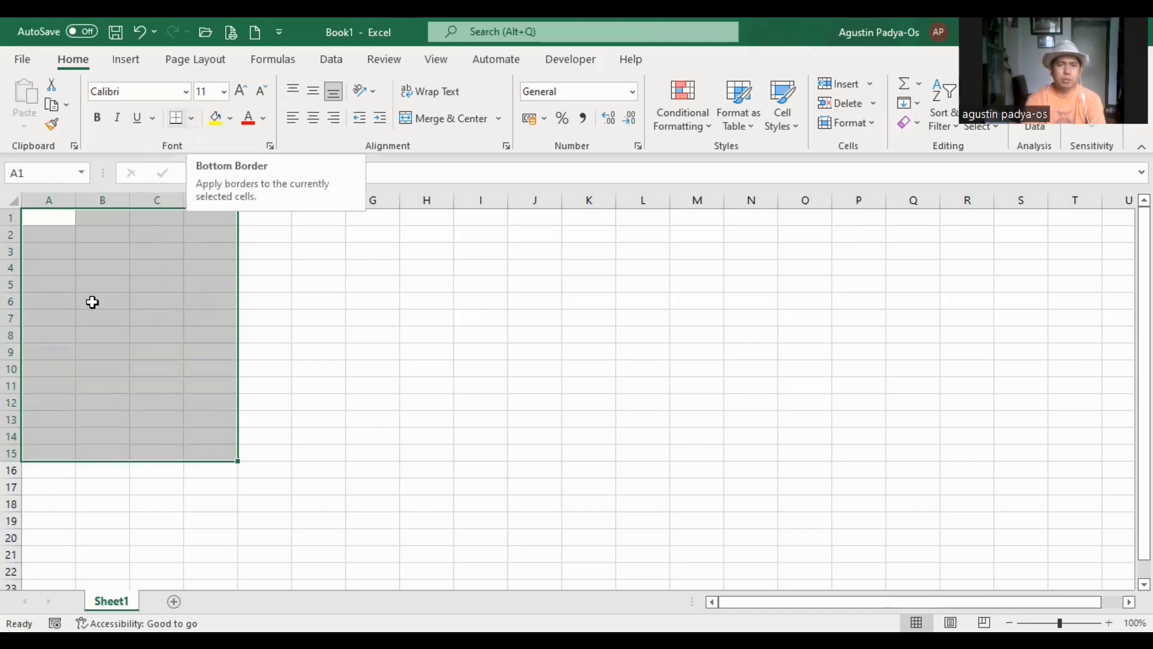
click(192, 119)
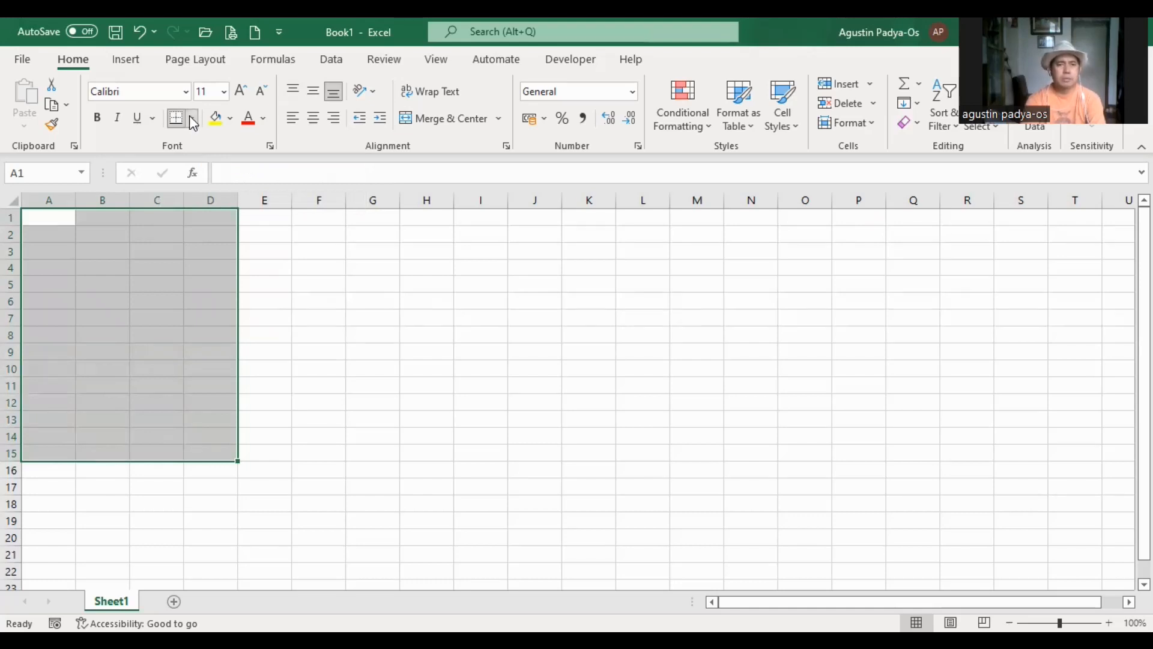
click(190, 116)
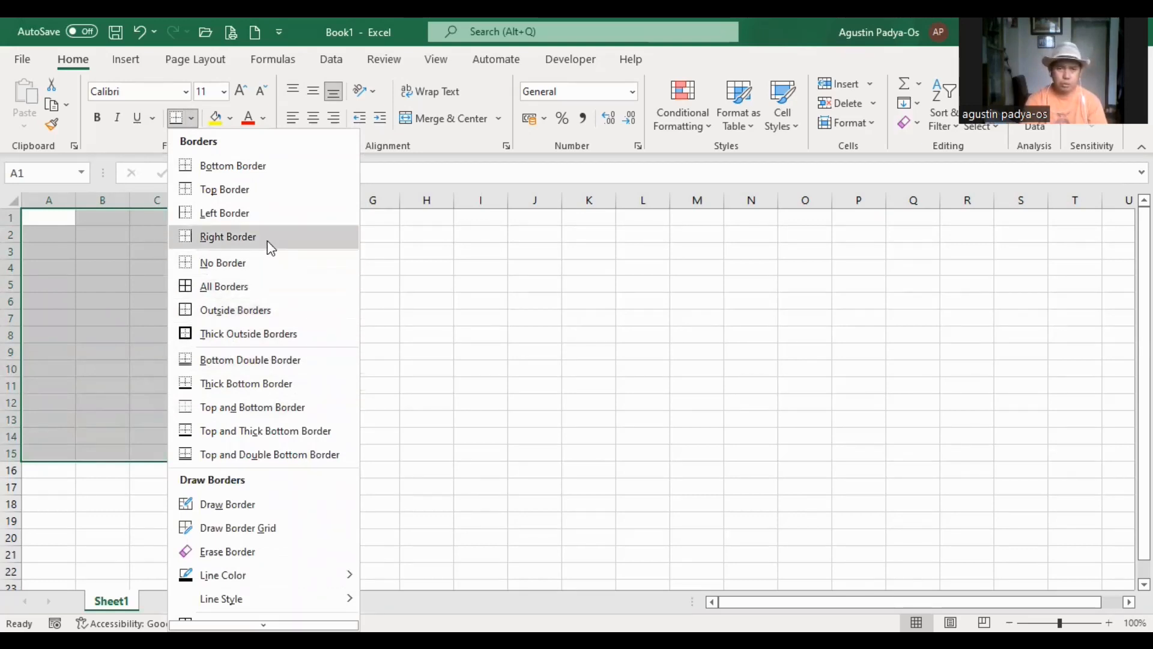
click(265, 297)
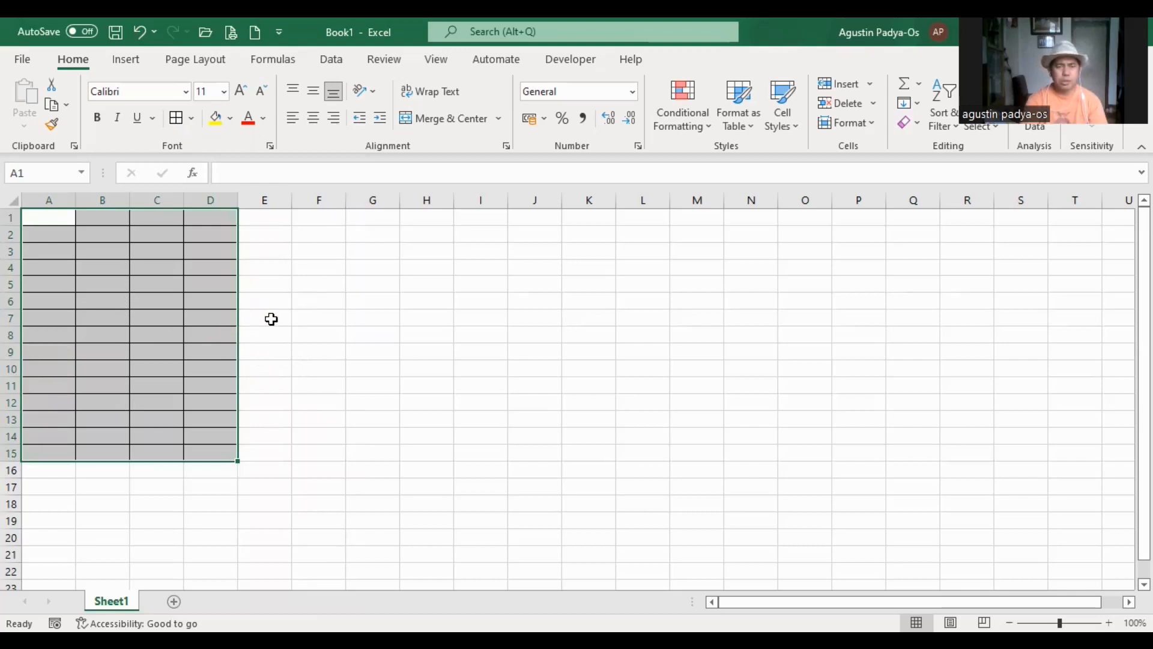
click(252, 336)
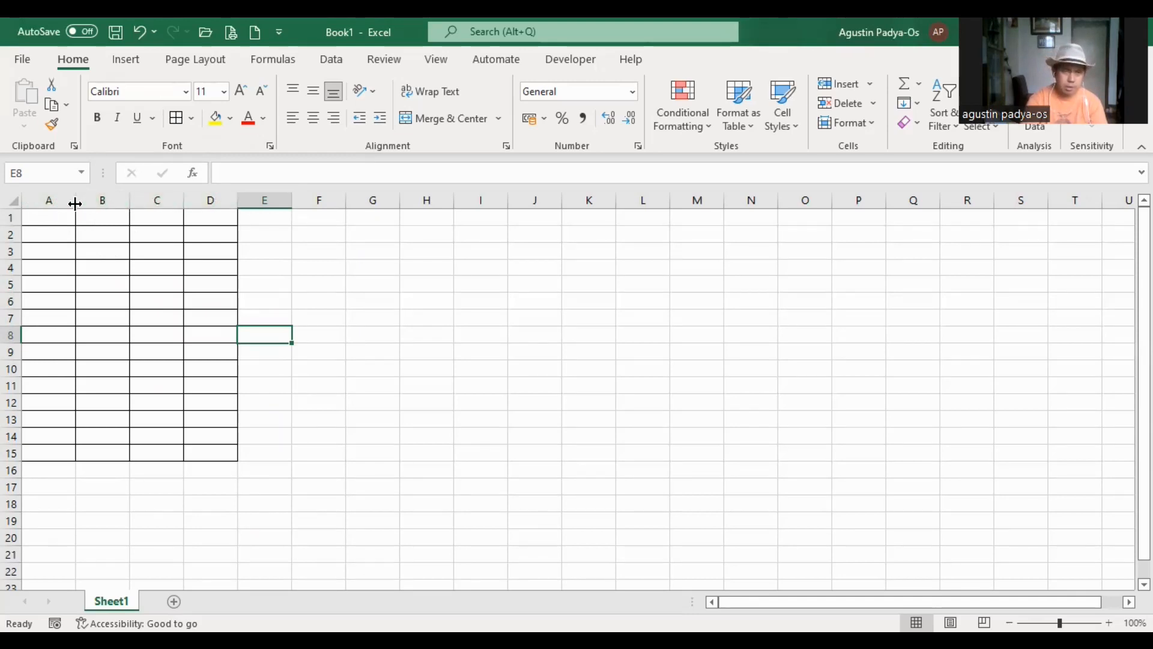
Widen columns A, B, C and D individually, making column A about 19.7 wide
drag(75, 204, 142, 203)
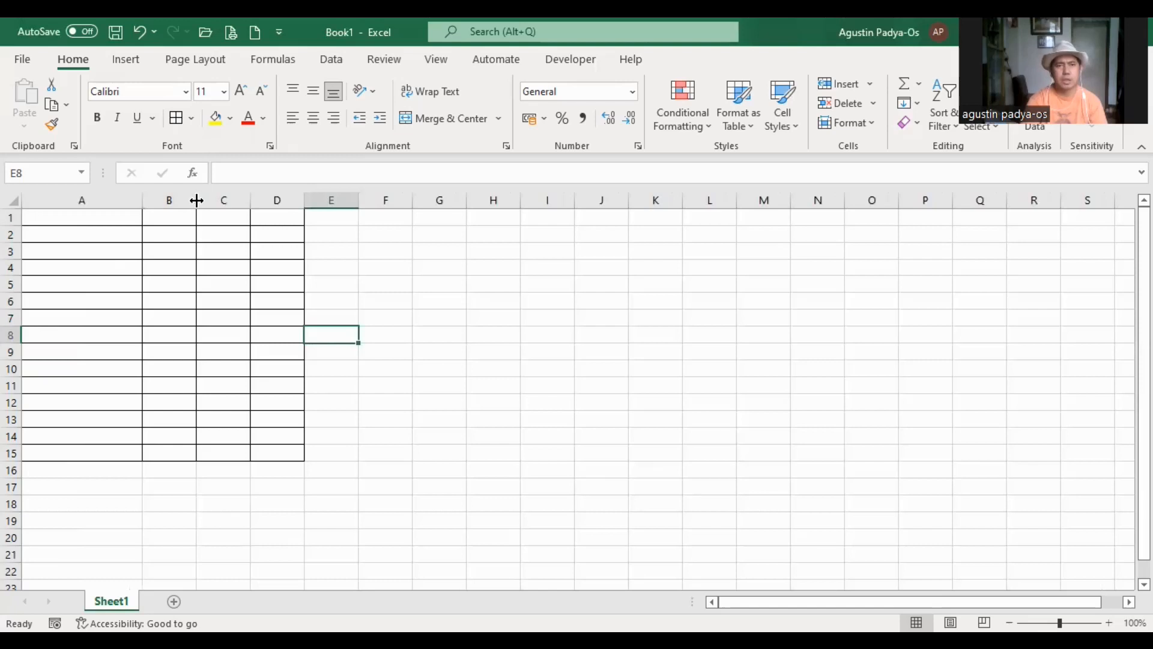
drag(197, 200, 386, 200)
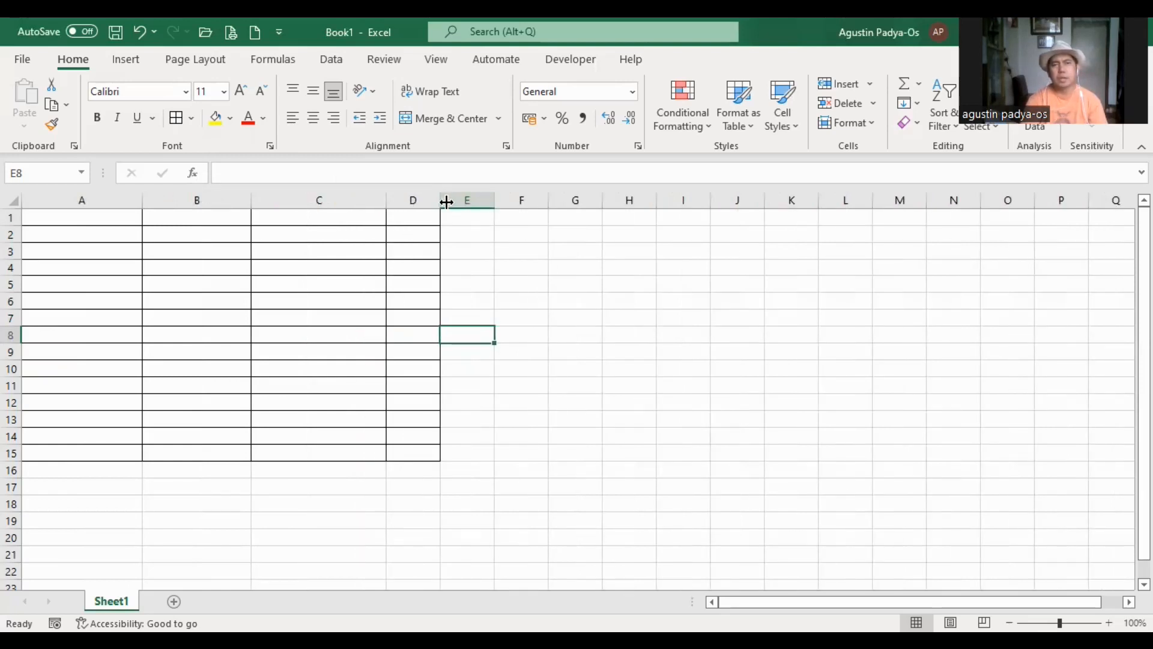
drag(438, 199, 509, 210)
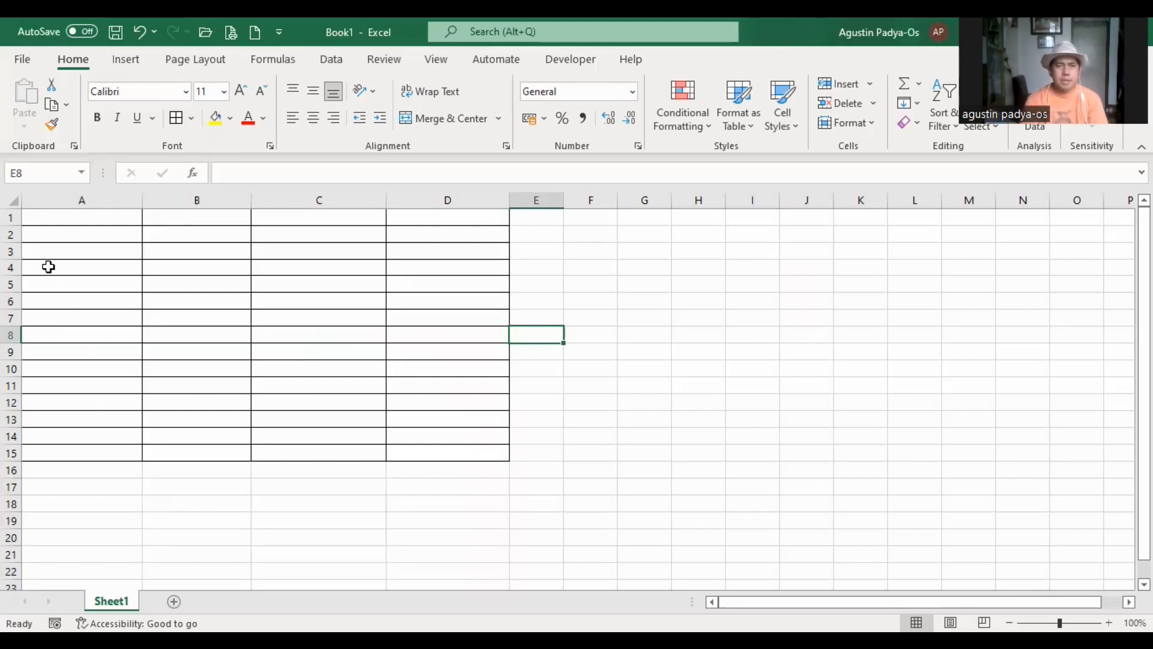
Set every column in the sheet to the same width of about 24.3
click(13, 200)
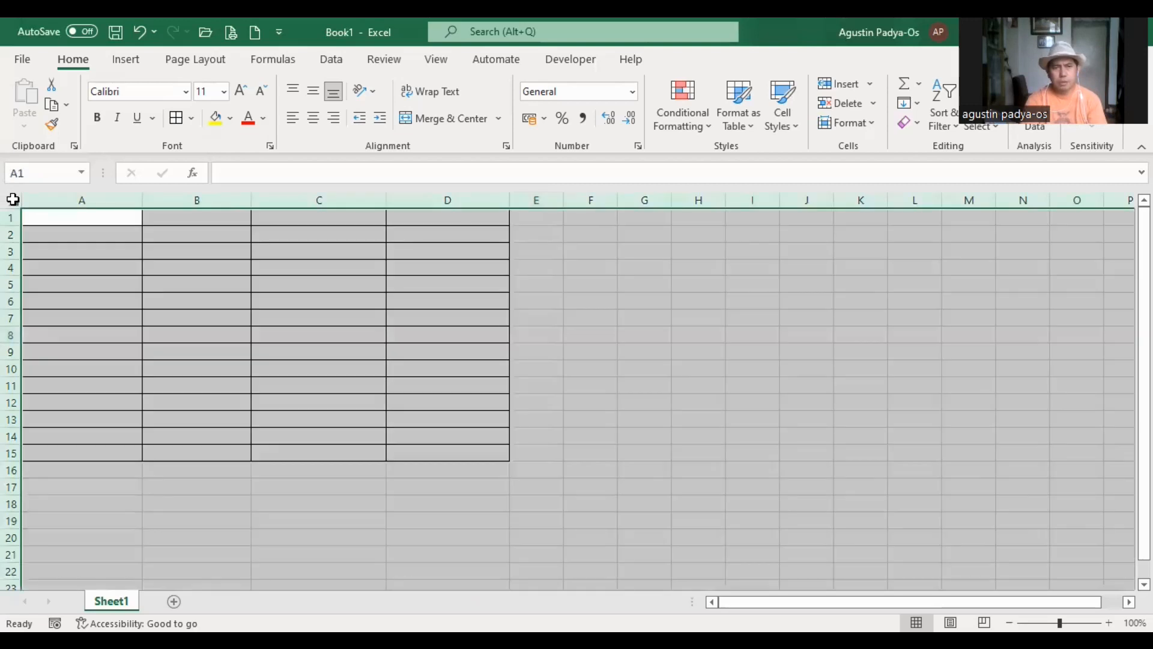
click(416, 433)
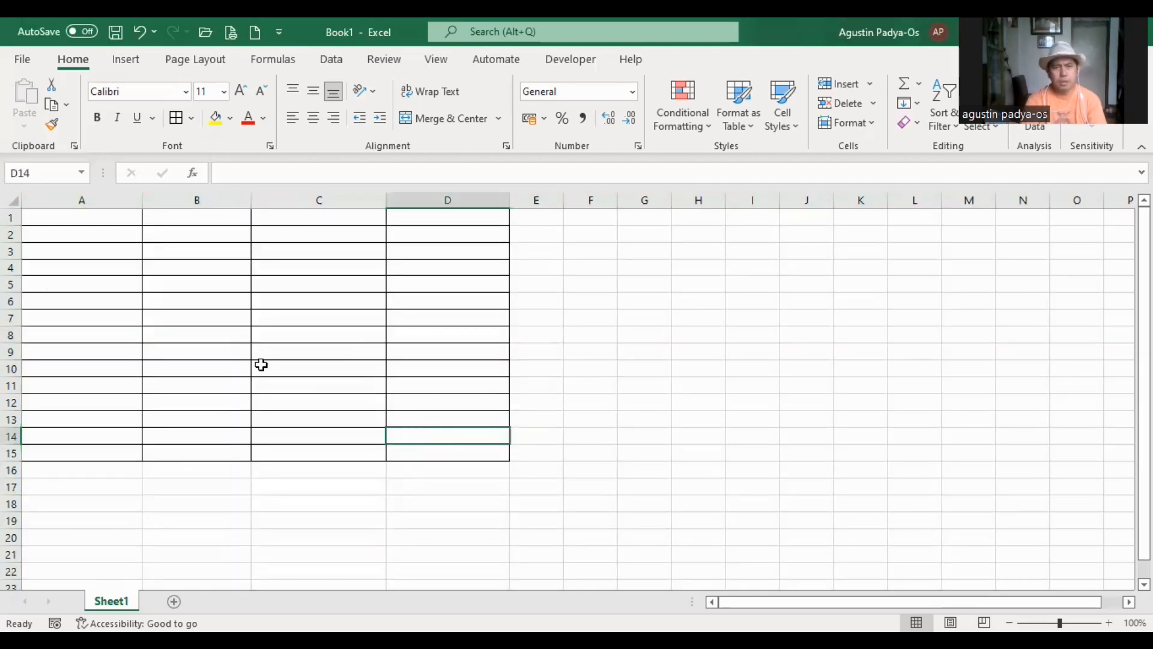
click(14, 200)
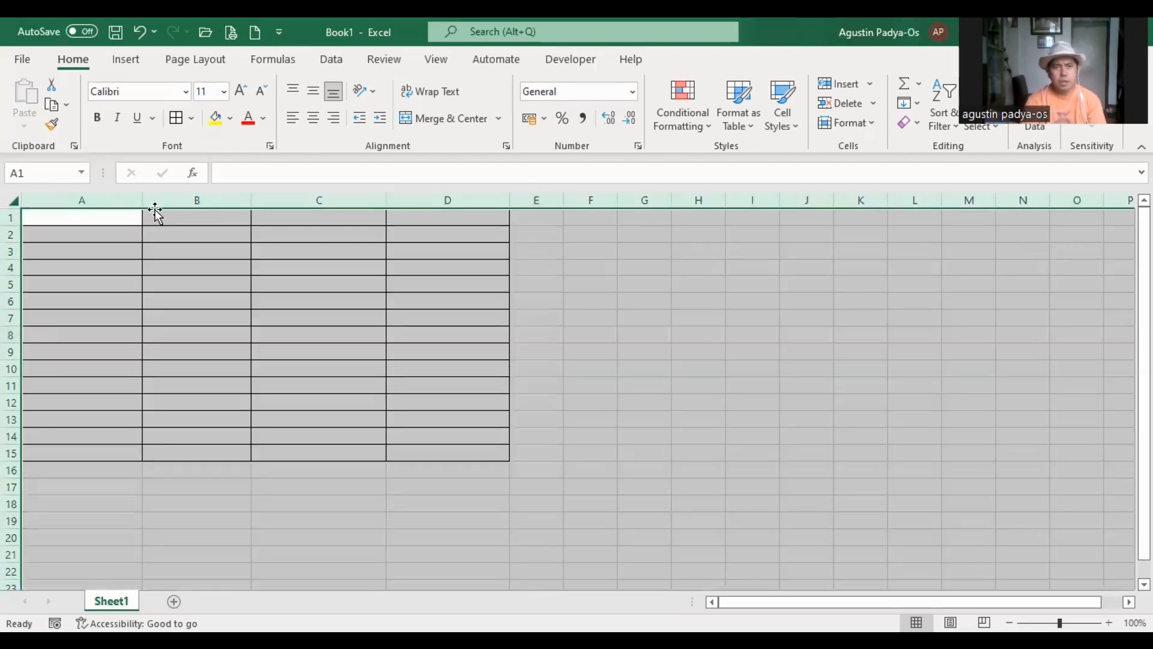
drag(140, 204, 140, 204)
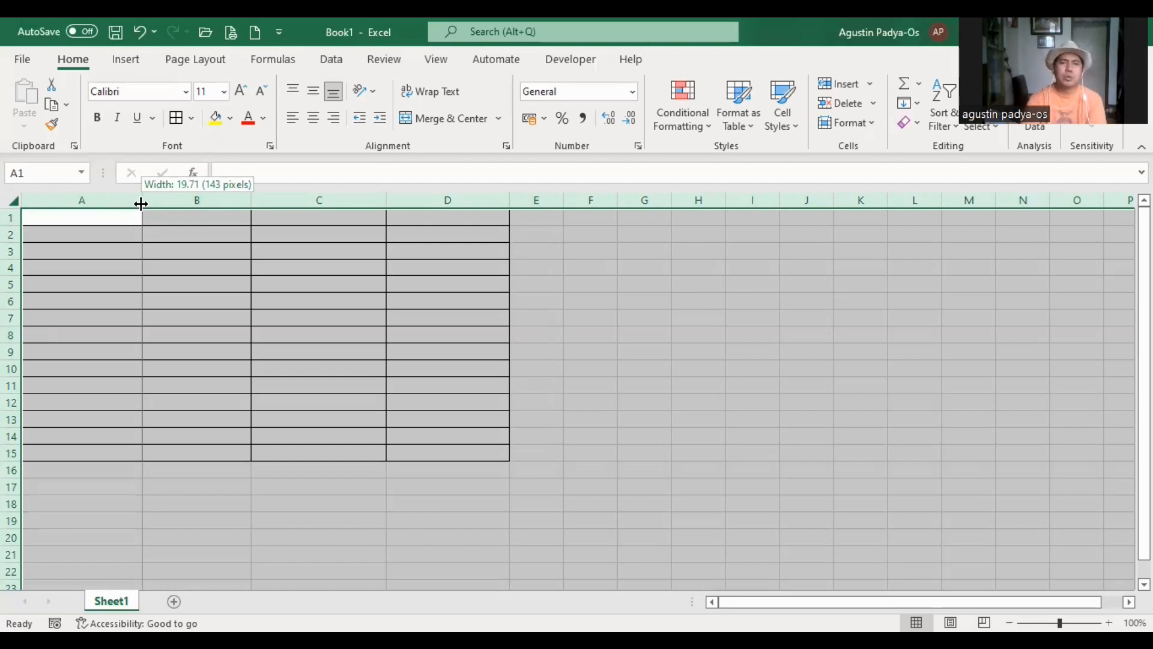
drag(140, 204, 168, 204)
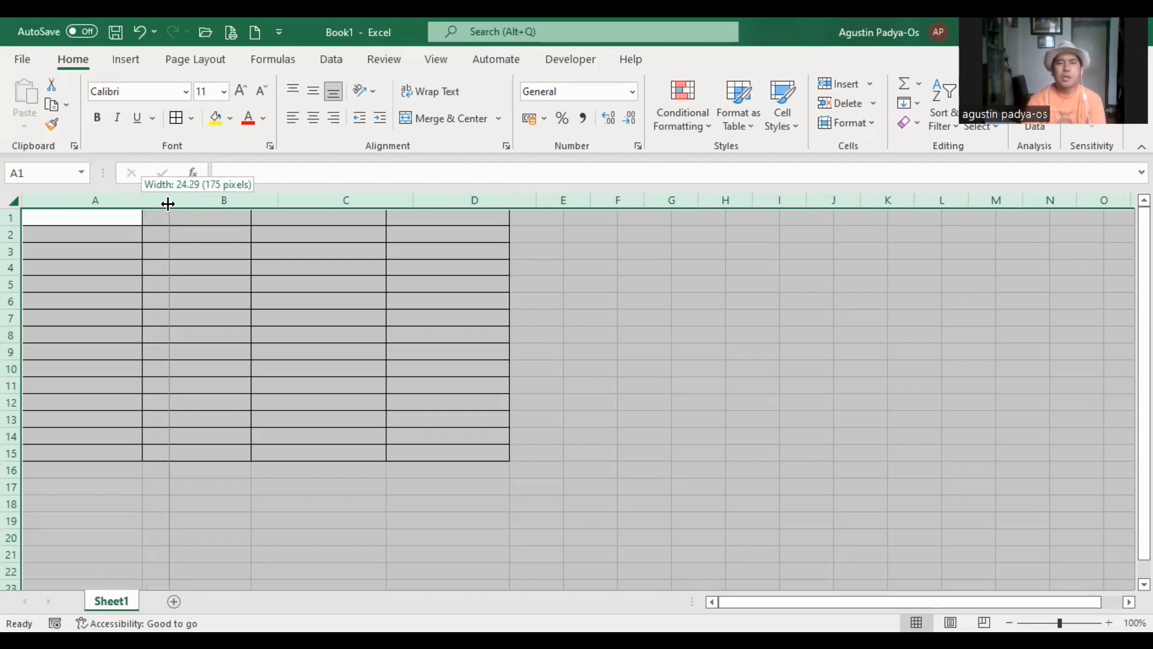
drag(167, 205, 168, 204)
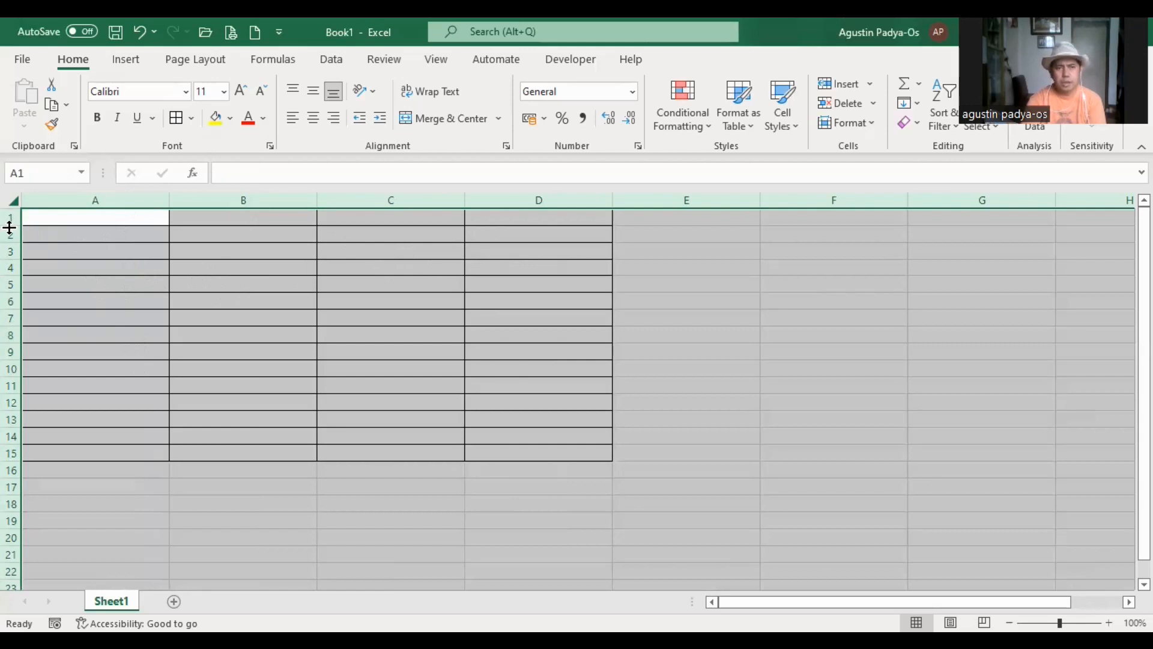
Increase the height of every row in the sheet evenly, making the rows about one third taller
drag(9, 227, 9, 227)
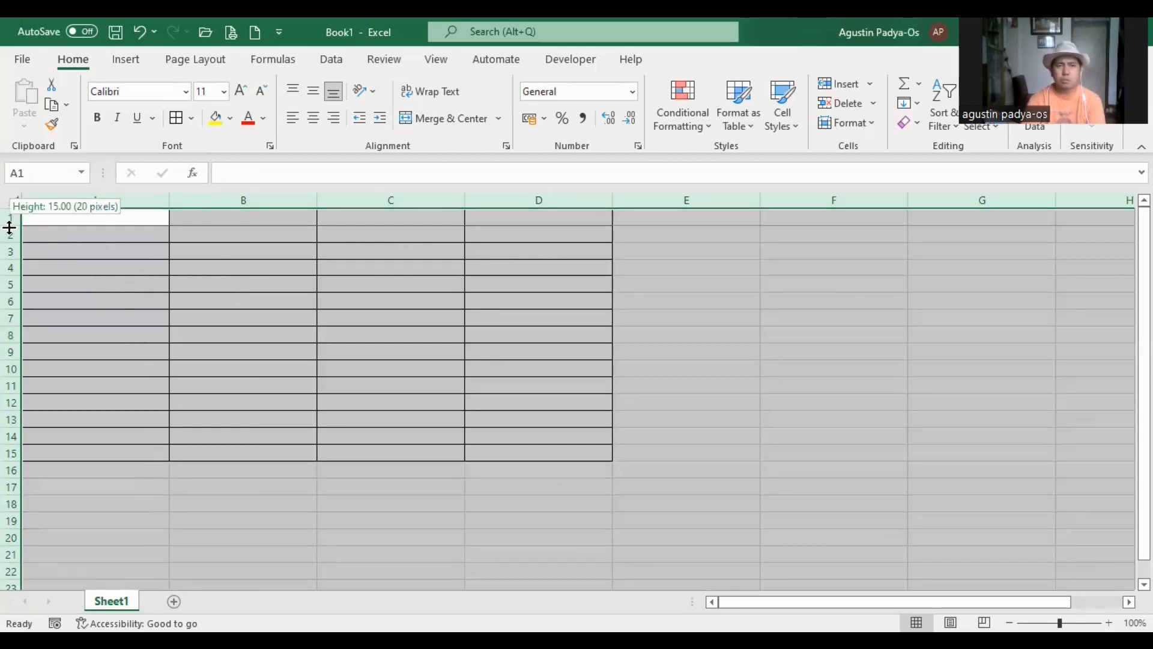
drag(9, 227, 9, 227)
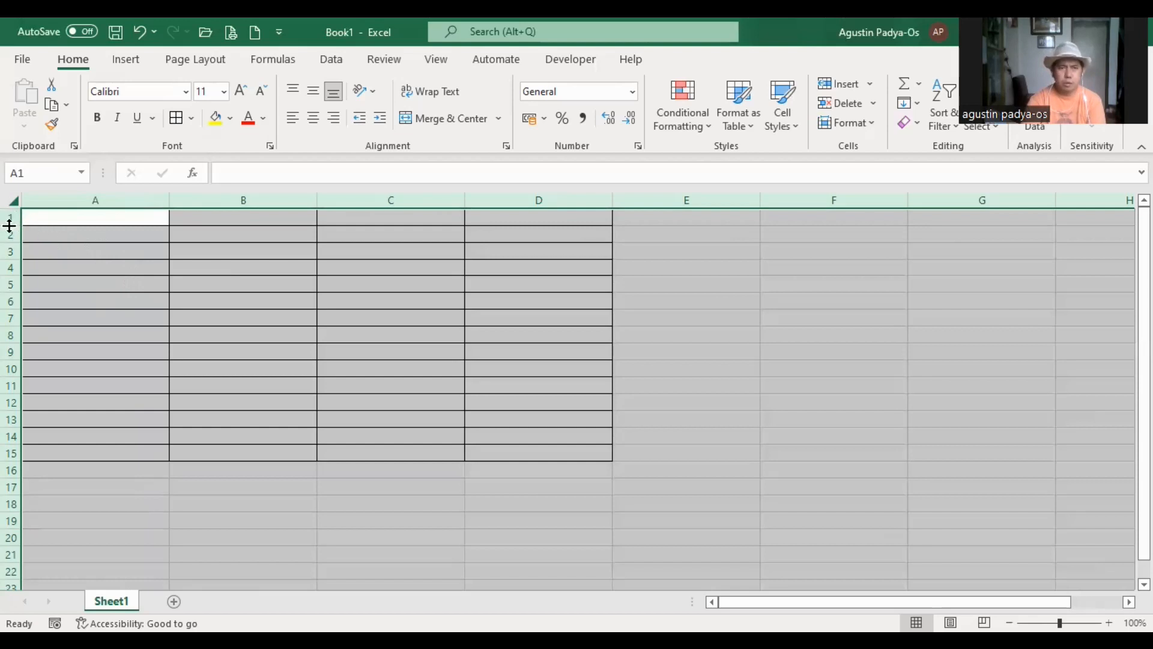
drag(13, 227, 15, 239)
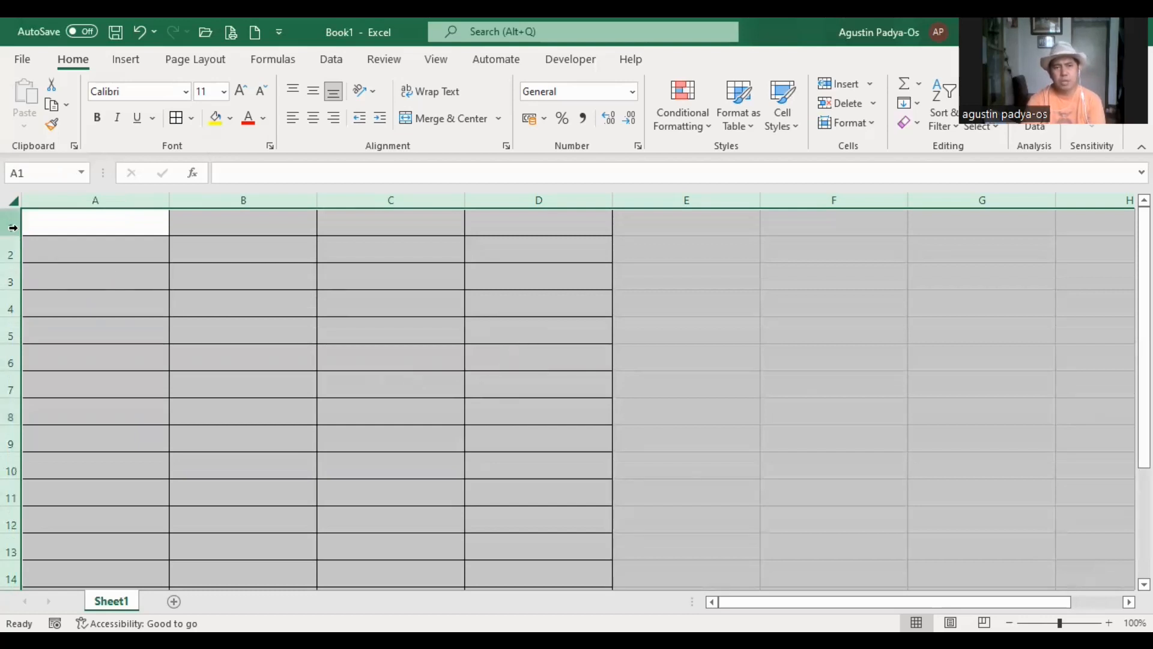
drag(13, 238, 13, 233)
click(742, 407)
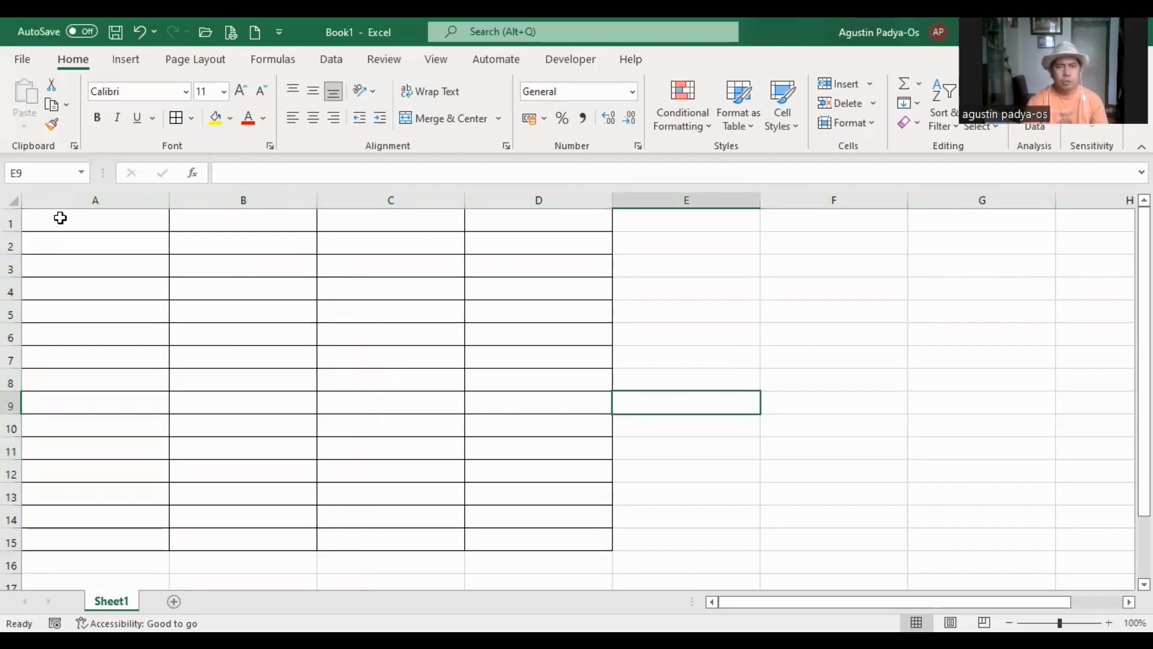
drag(60, 217, 517, 218)
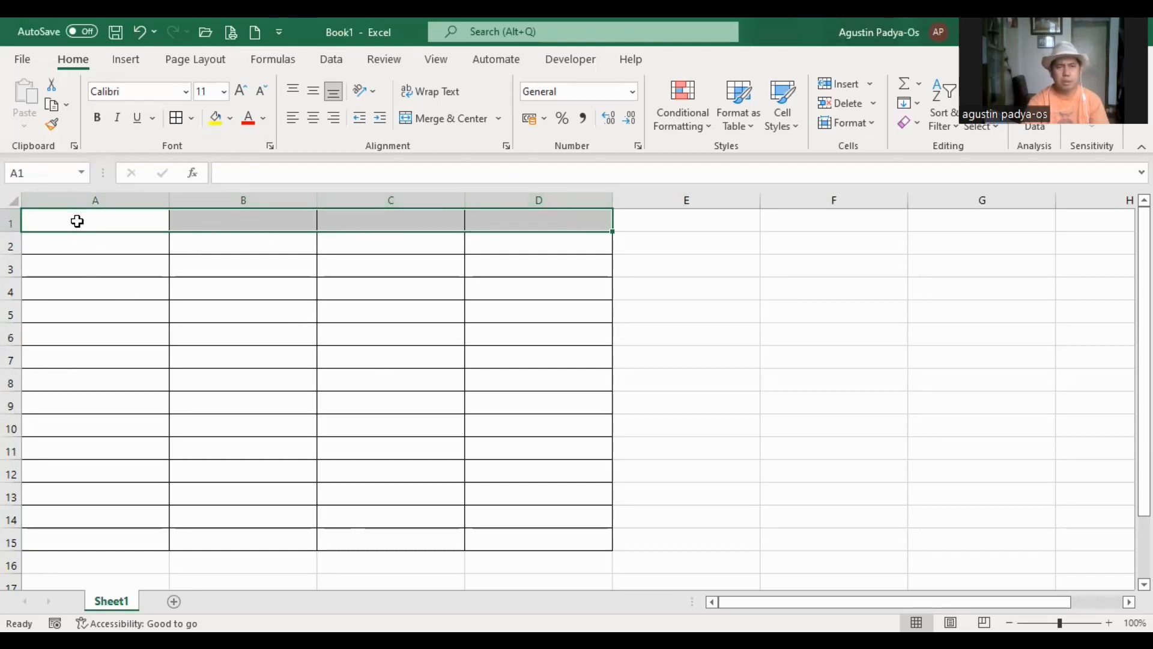
click(213, 332)
drag(85, 219, 268, 227)
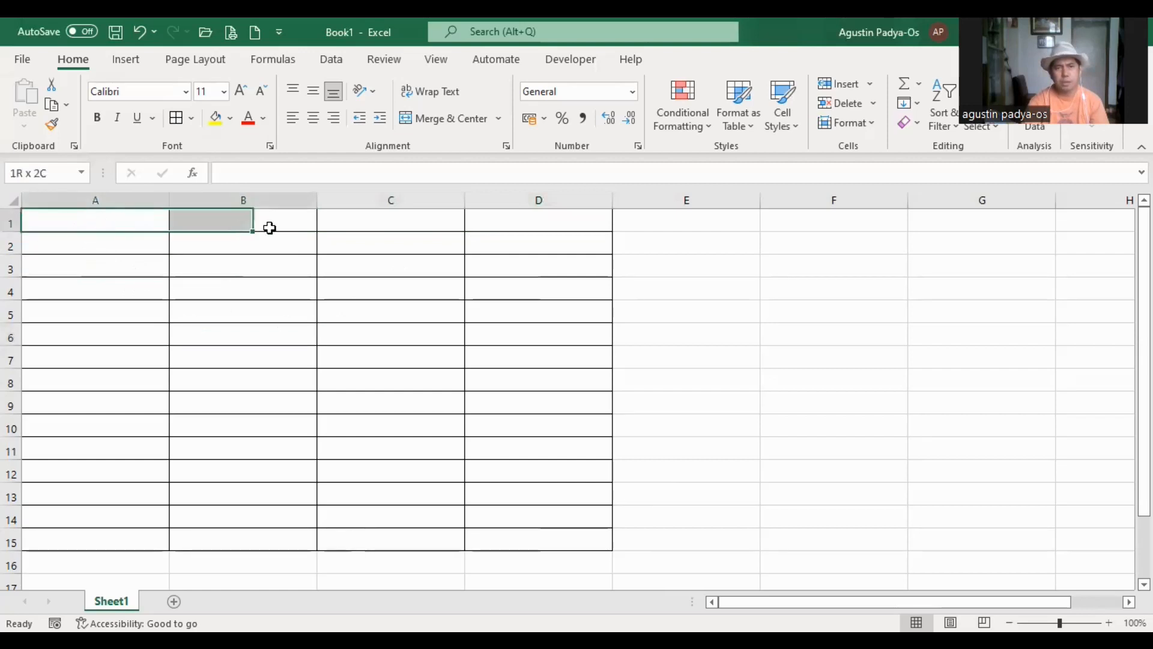
Enter the column heading "Interest" in cell A1
click(89, 216)
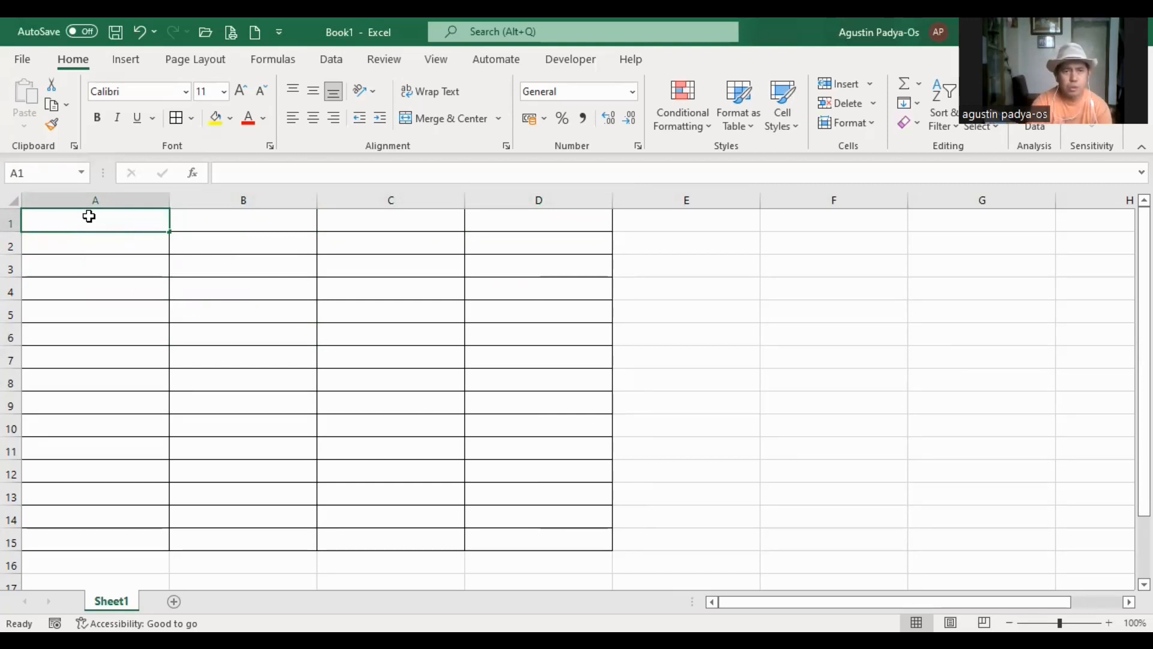
text(Int)
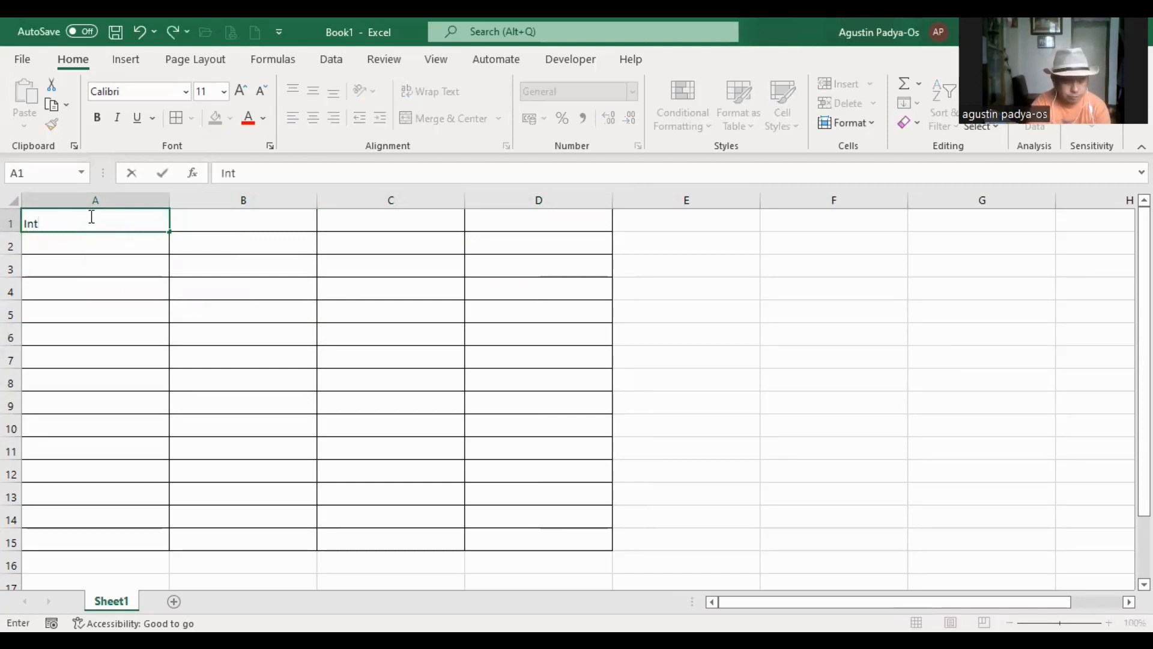
text(erst)
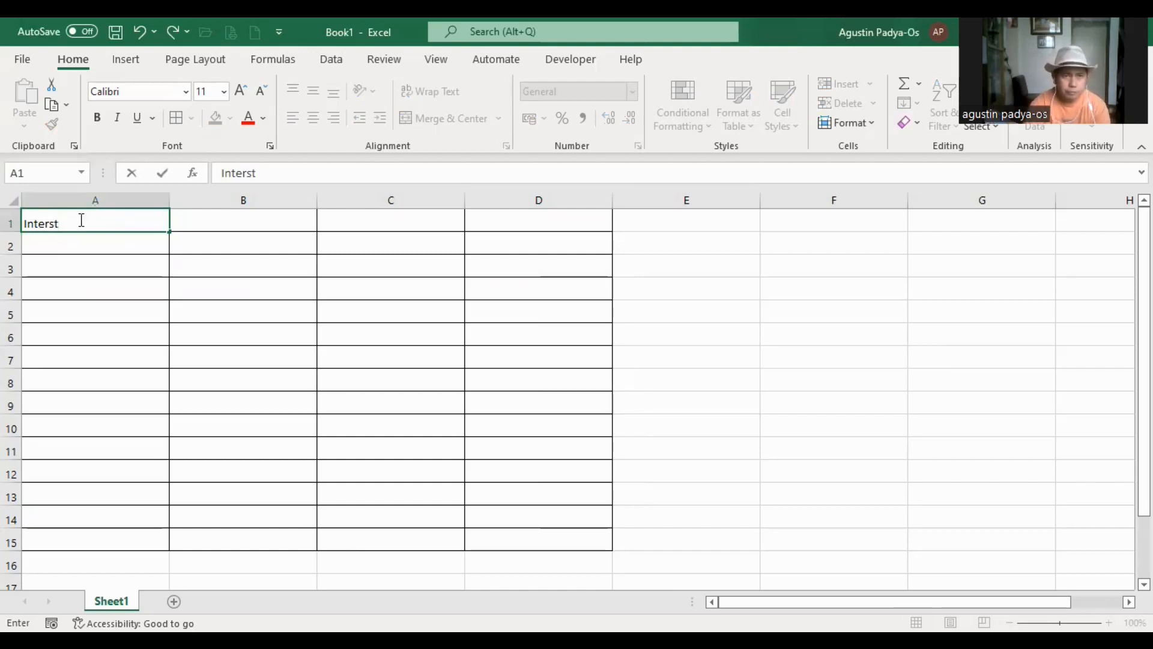
click(36, 223)
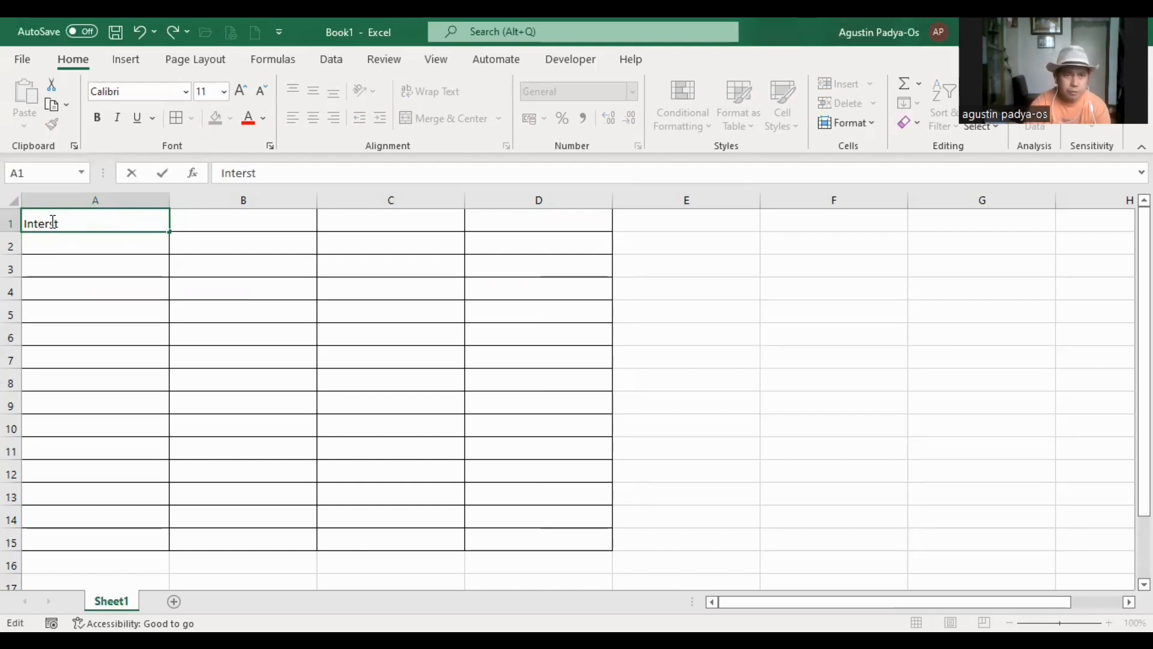
click(53, 223)
text(w)
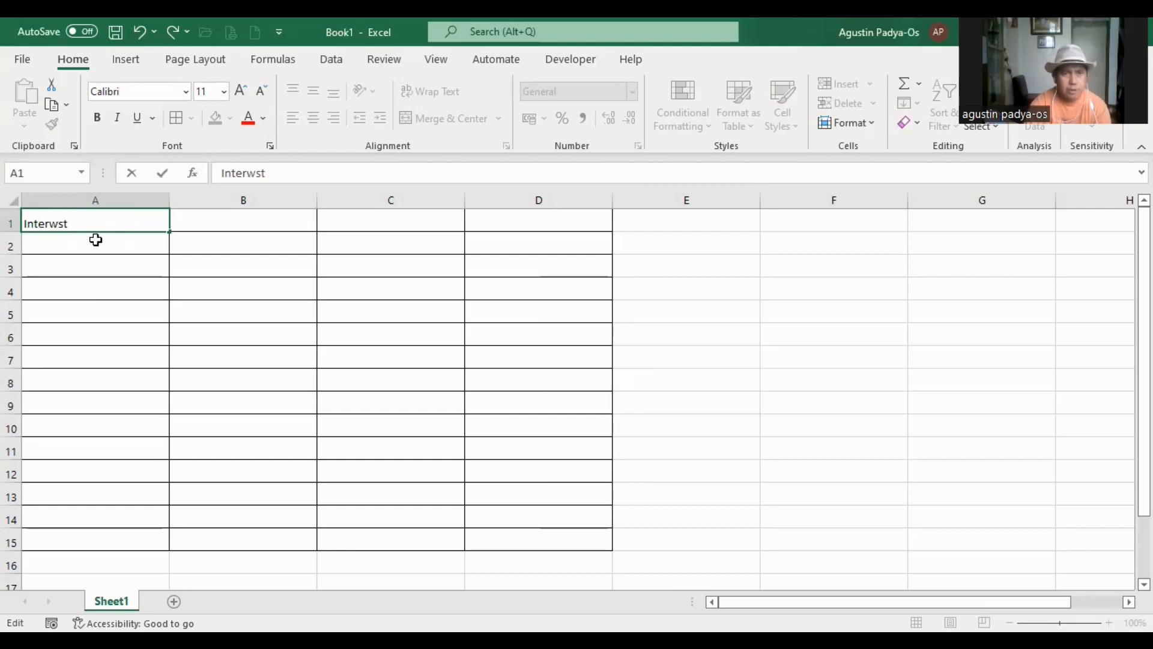
key(BackSpace)
text(e)
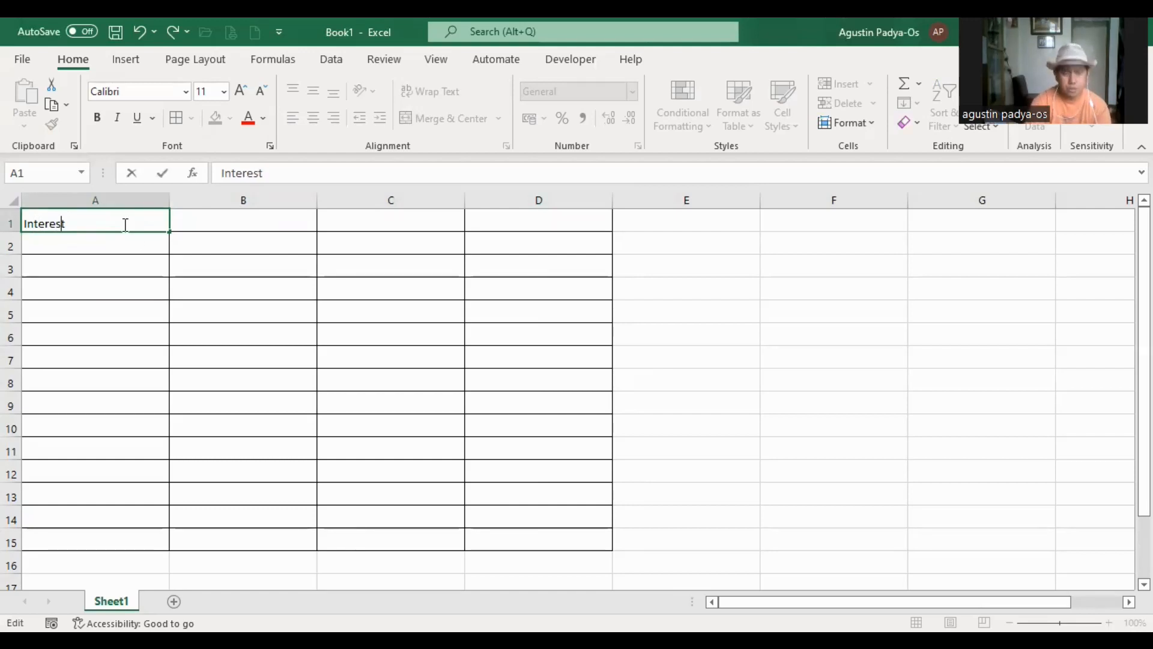
key(Return)
Enter the headings "Principal", "Rate of Interest" and "Time" in cells B1, C1 and D1
click(122, 224)
key(Tab)
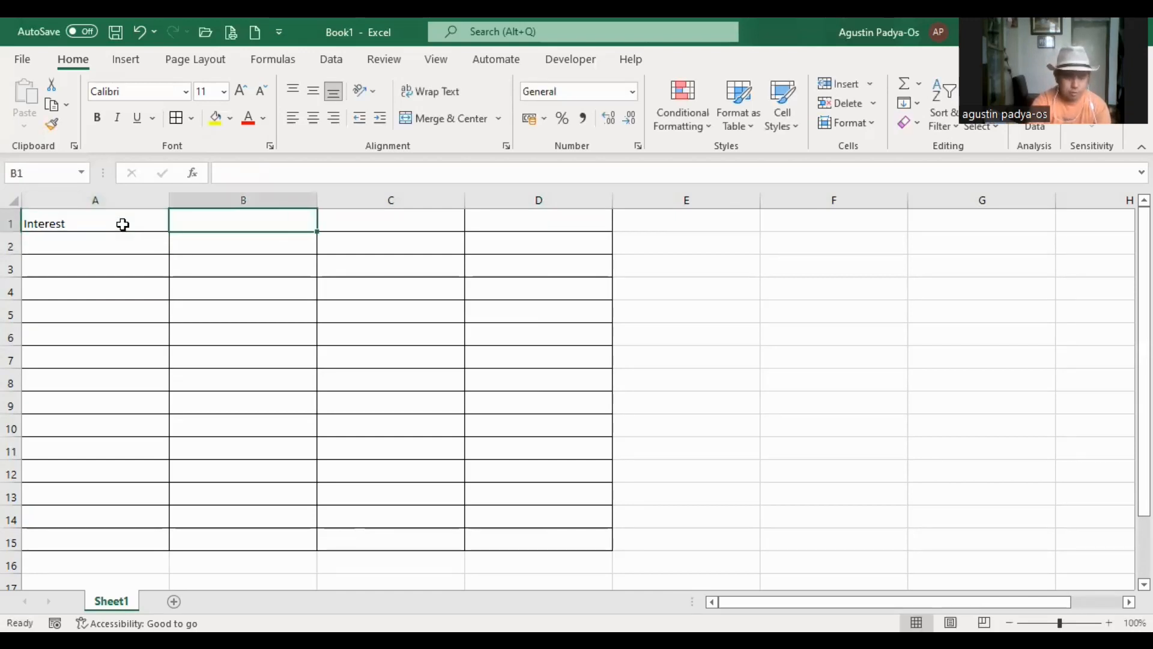
text(Princ)
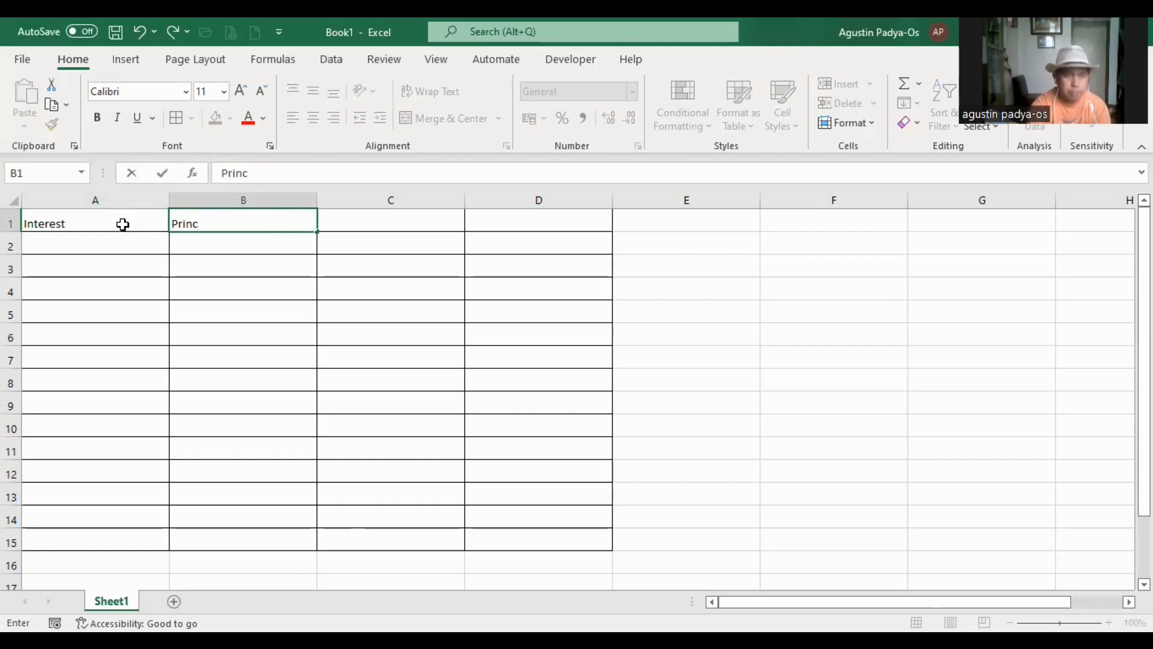
text(ipal)
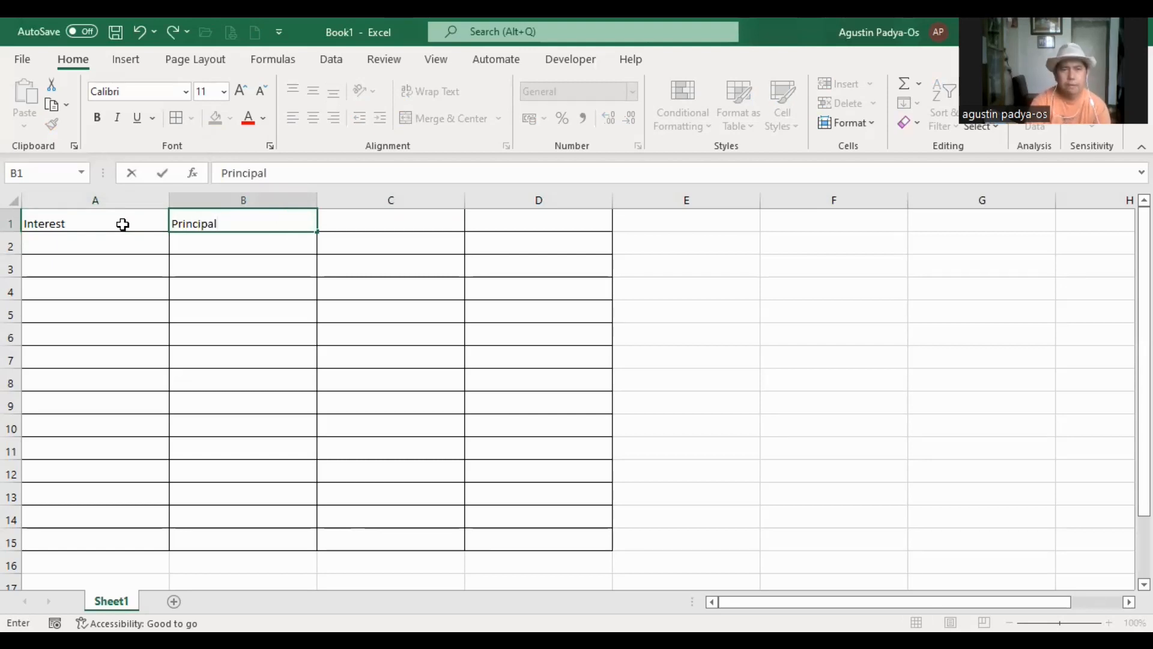
key(Tab)
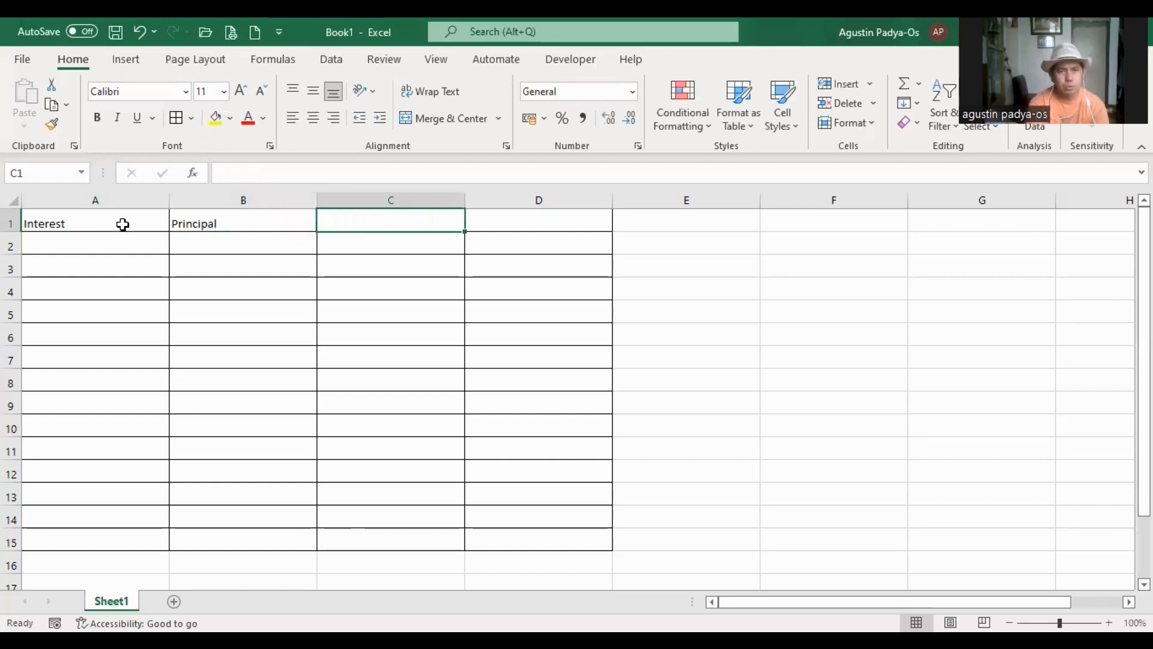
text(Raet)
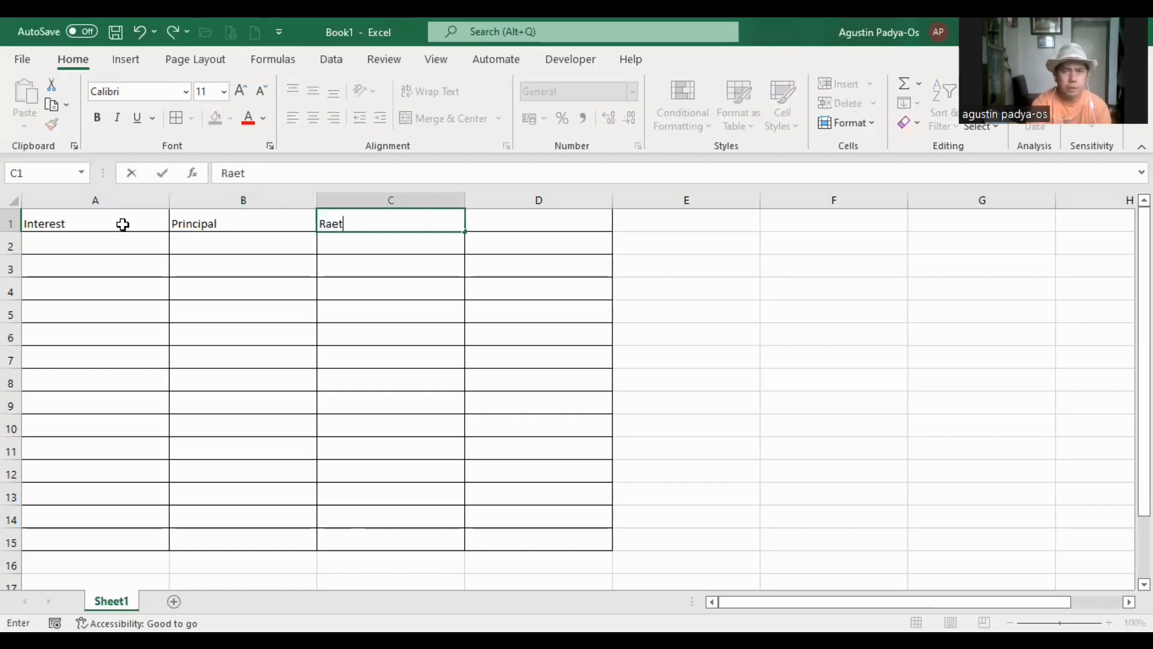
key(BackSpace)
key(BackSpace)
text(te o)
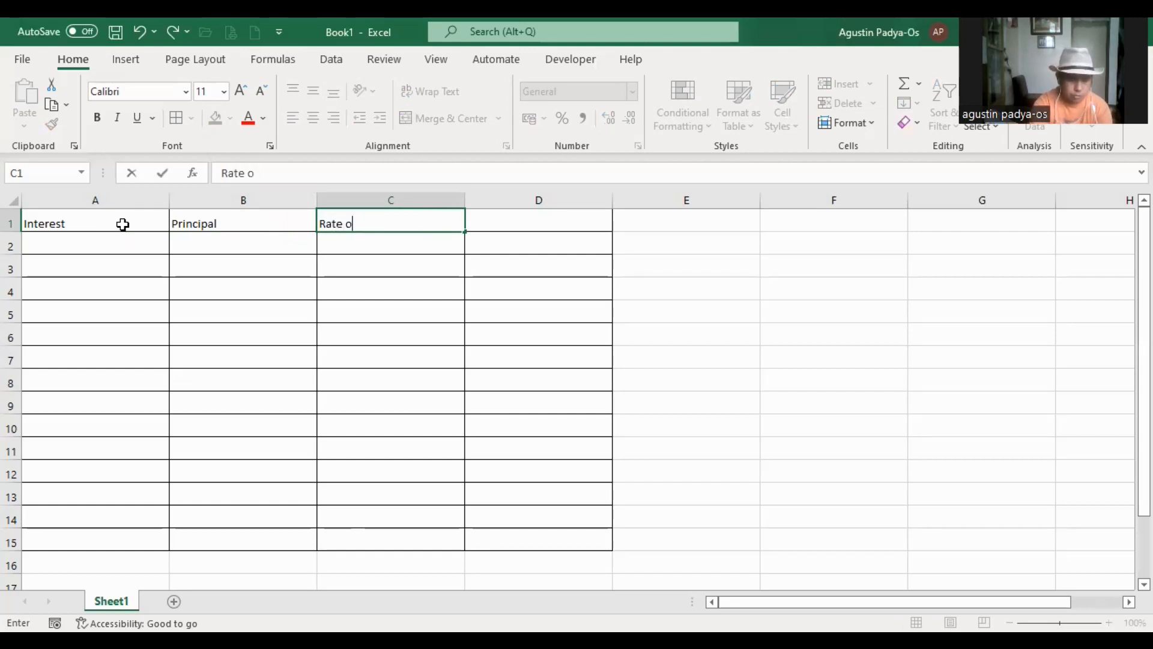
text(f Interest)
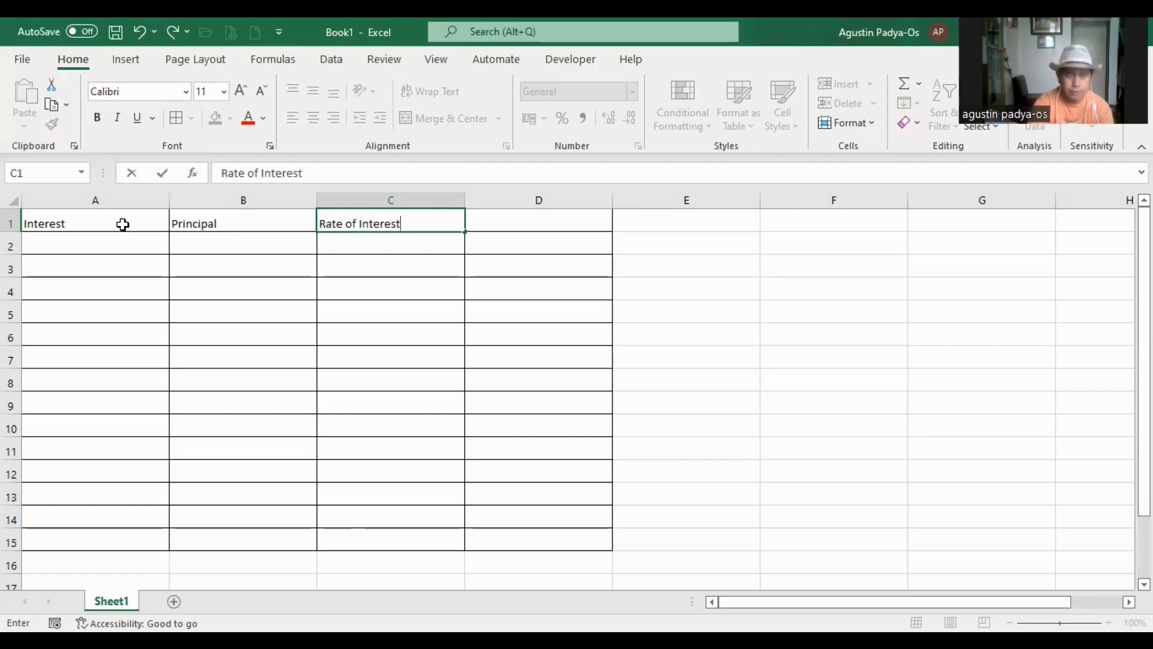
key(Tab)
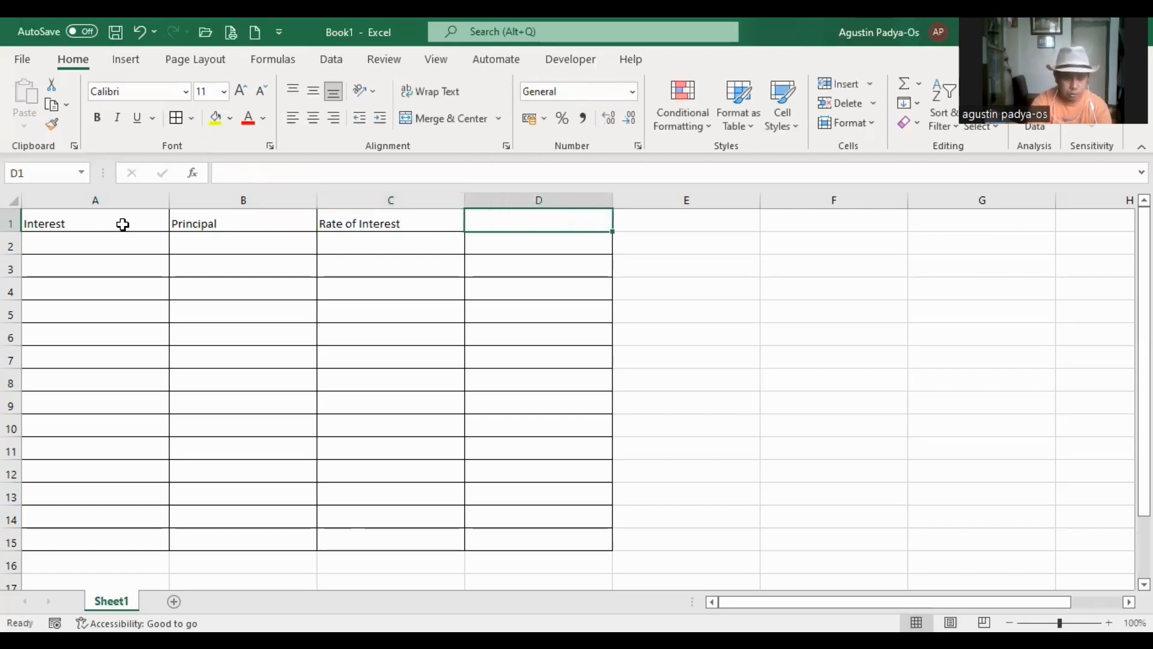
text(Time)
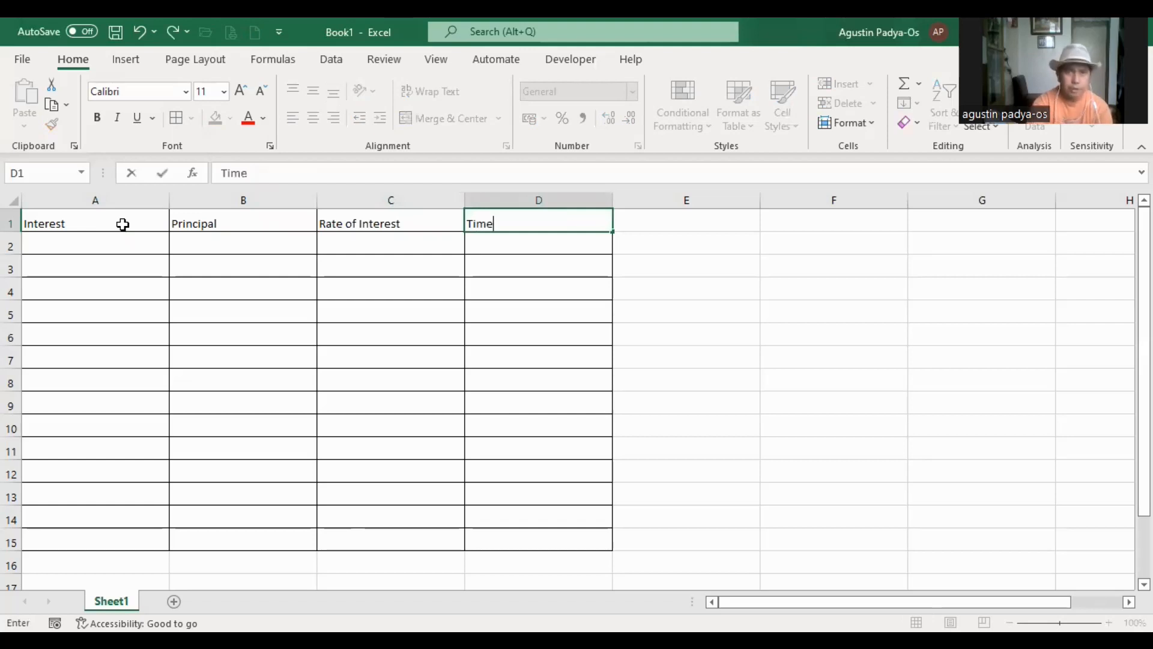
Extend the heading in cell B1 to read "Principal Amount"
click(192, 223)
click(284, 174)
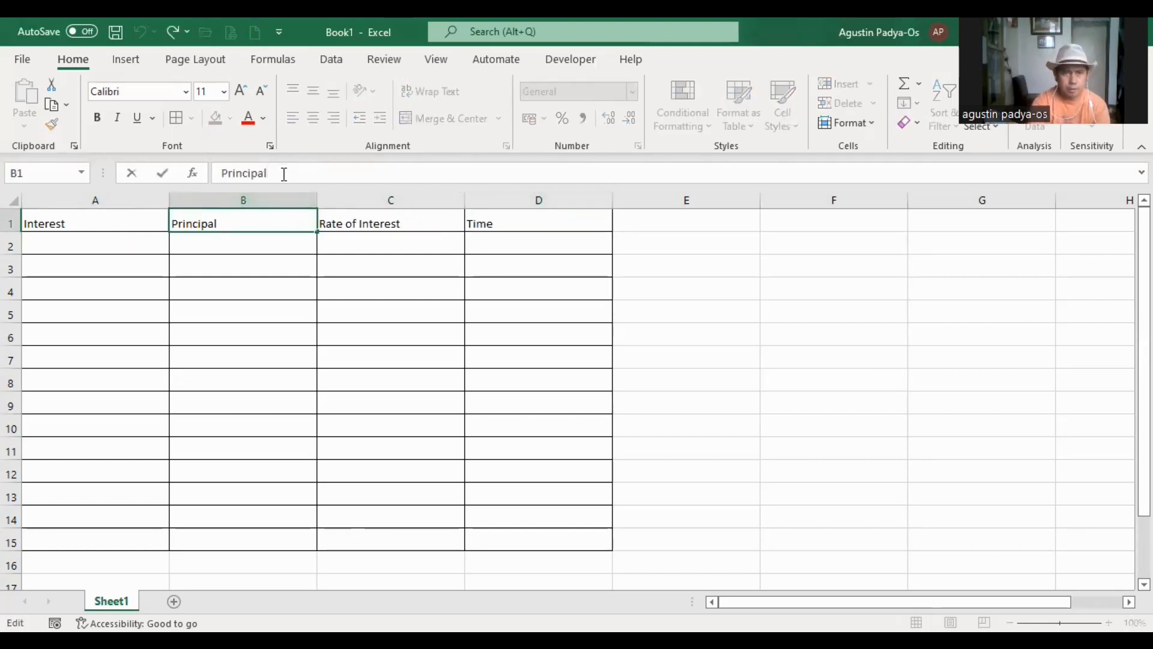
text(Am)
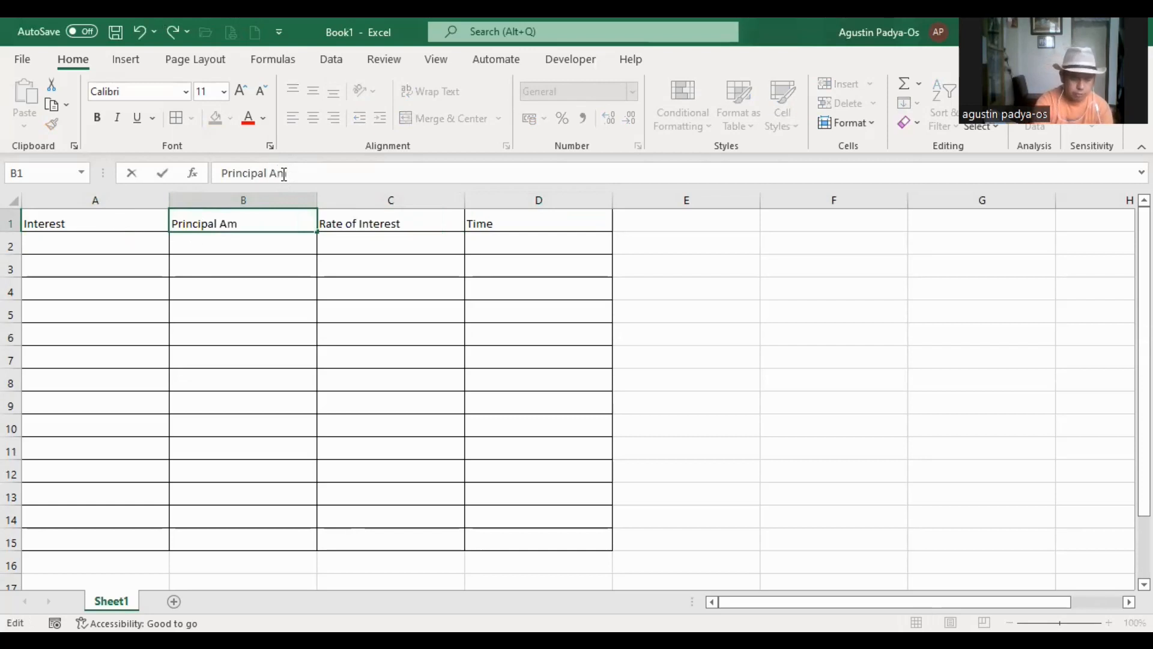
text(ount)
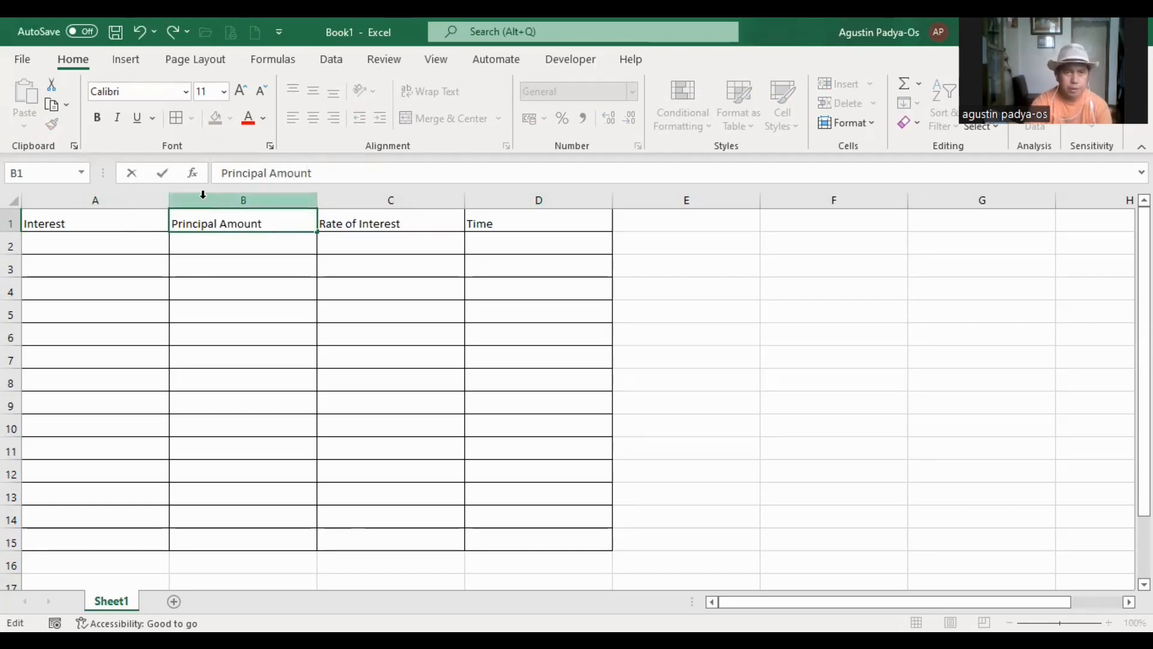
Extend the heading in cell A1 to read "Interest Amount"
click(75, 223)
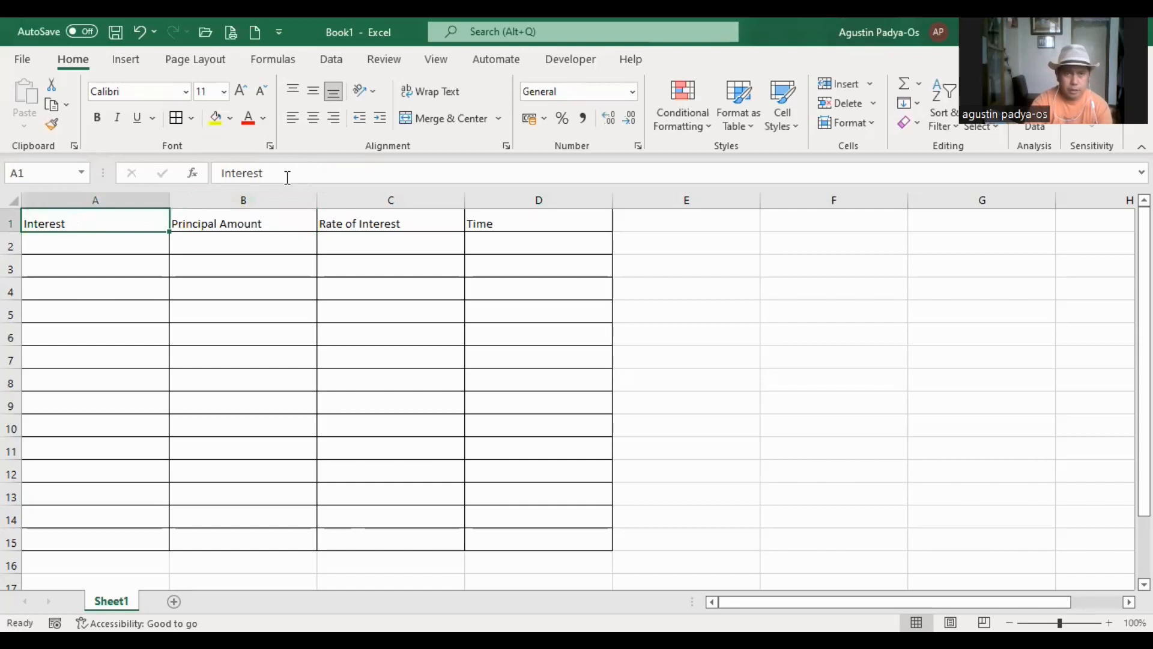
click(277, 172)
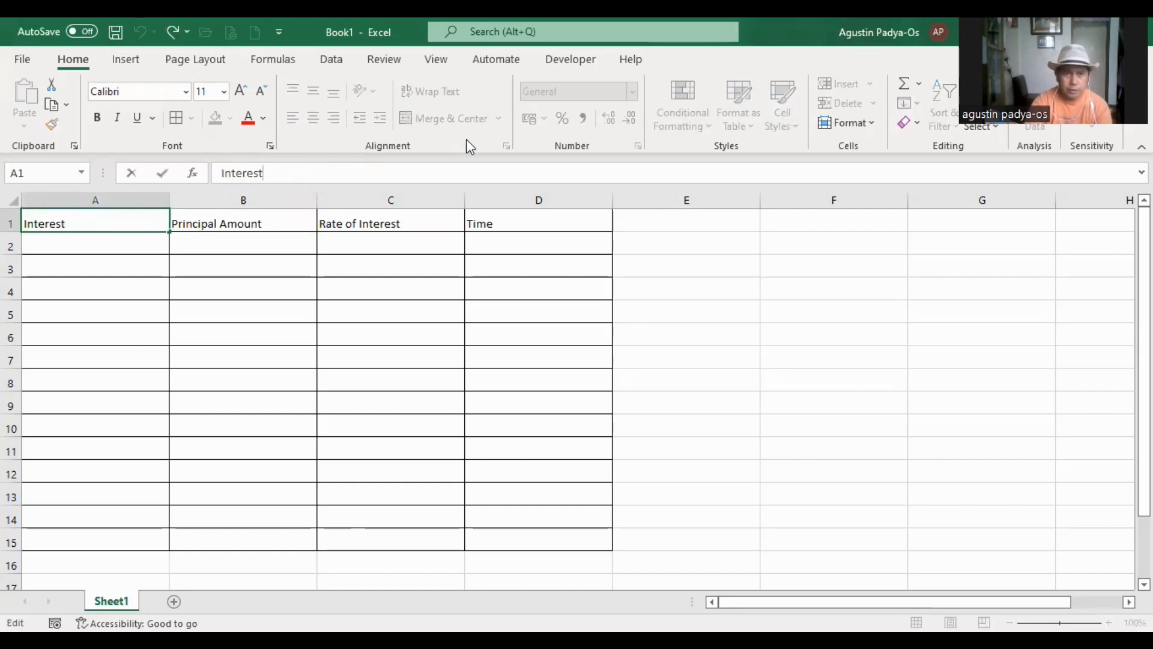
text(Amo)
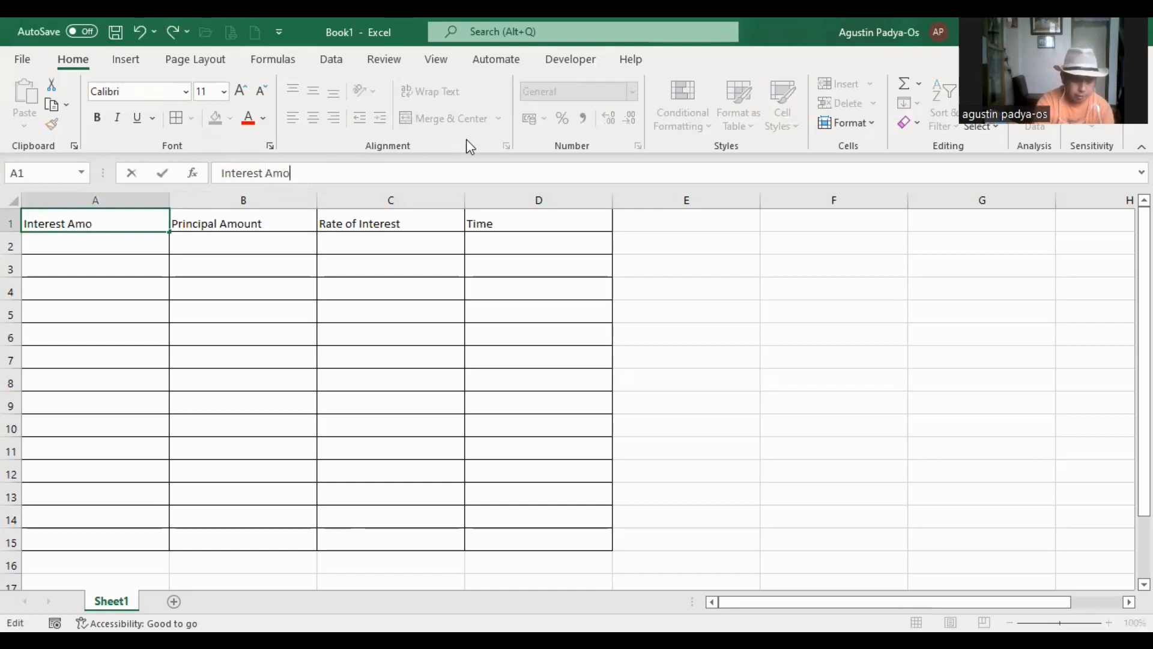
text(unt)
key(Return)
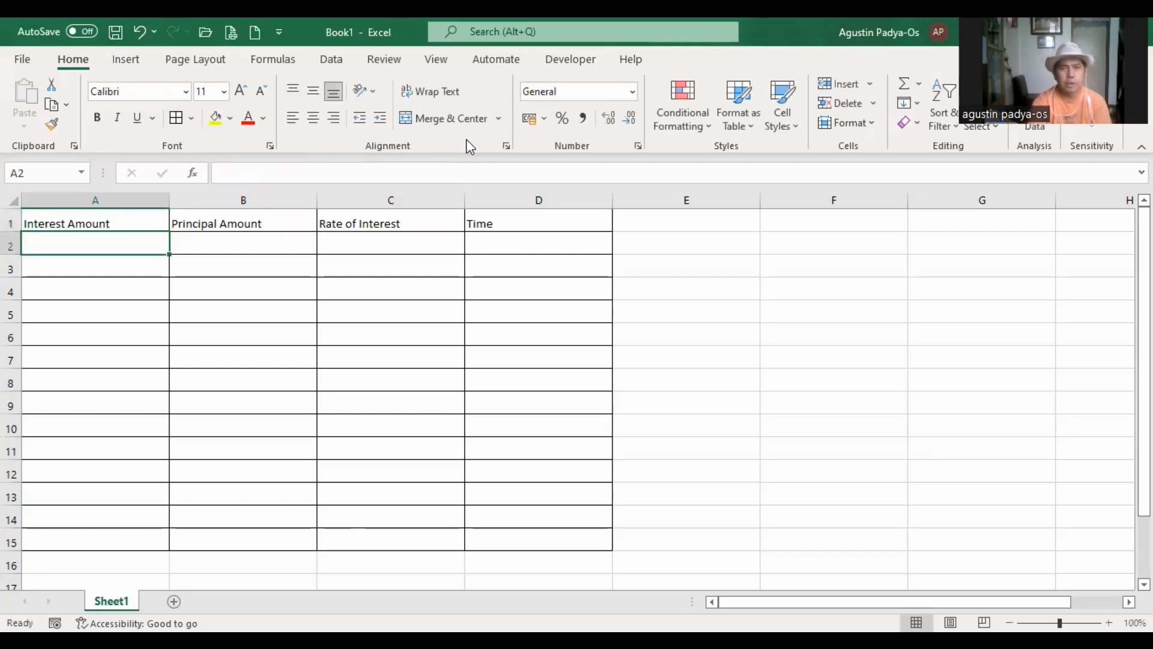
Center the headings in A1:D1 horizontally and align them to the vertical middle of their cells
click(411, 379)
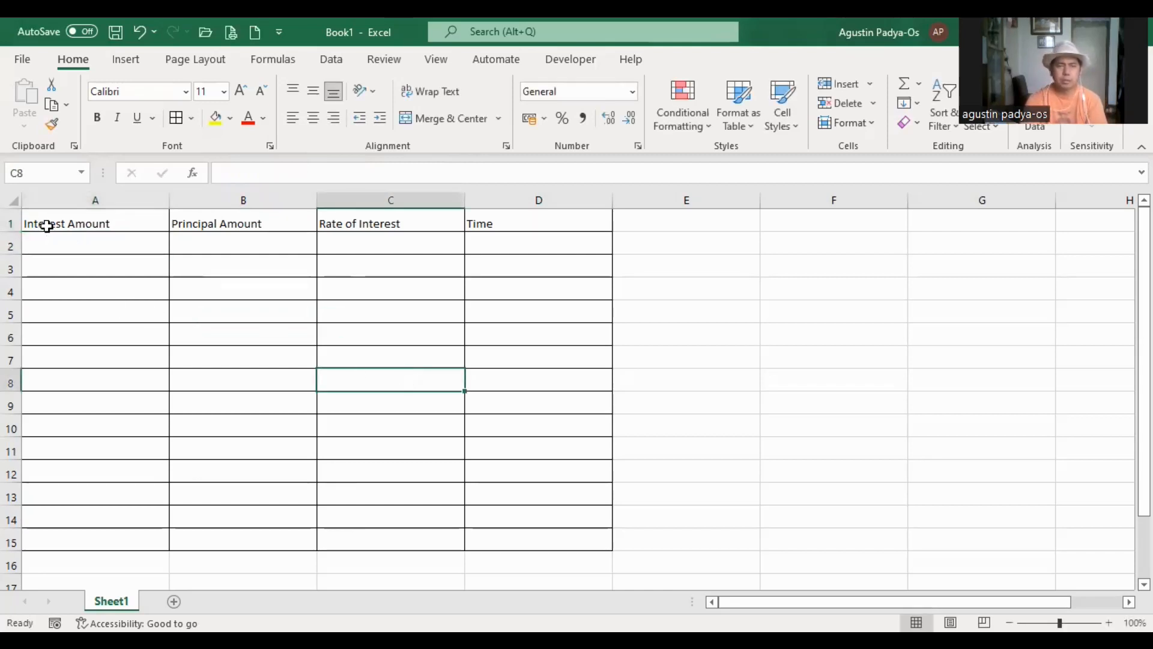
drag(47, 226, 541, 214)
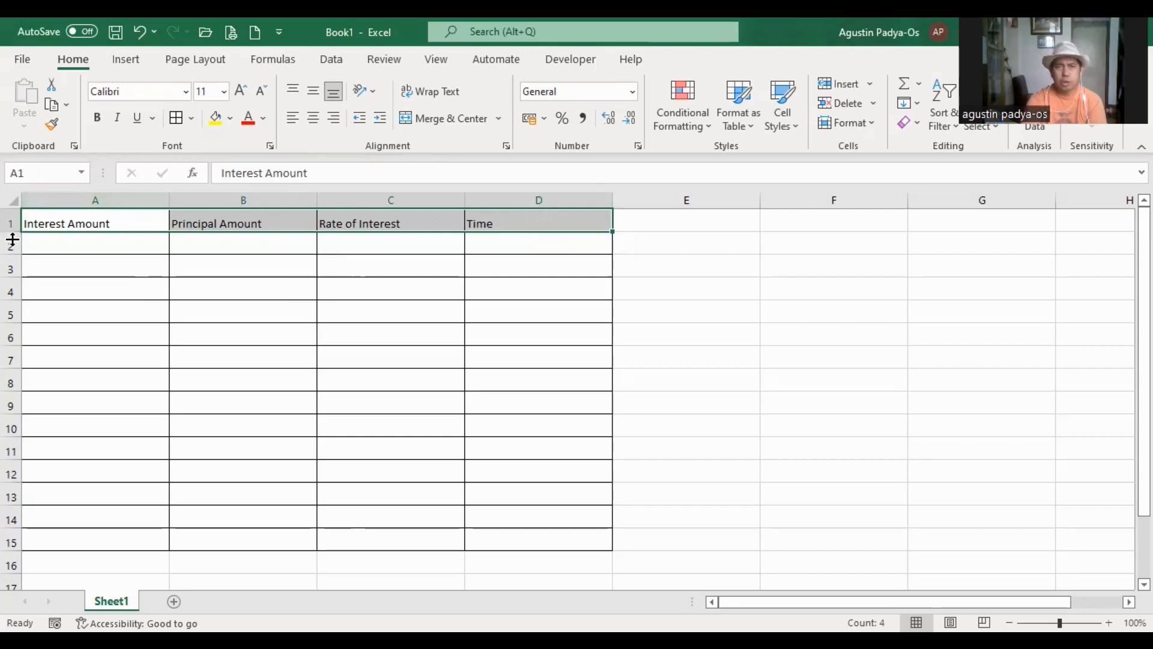
click(316, 120)
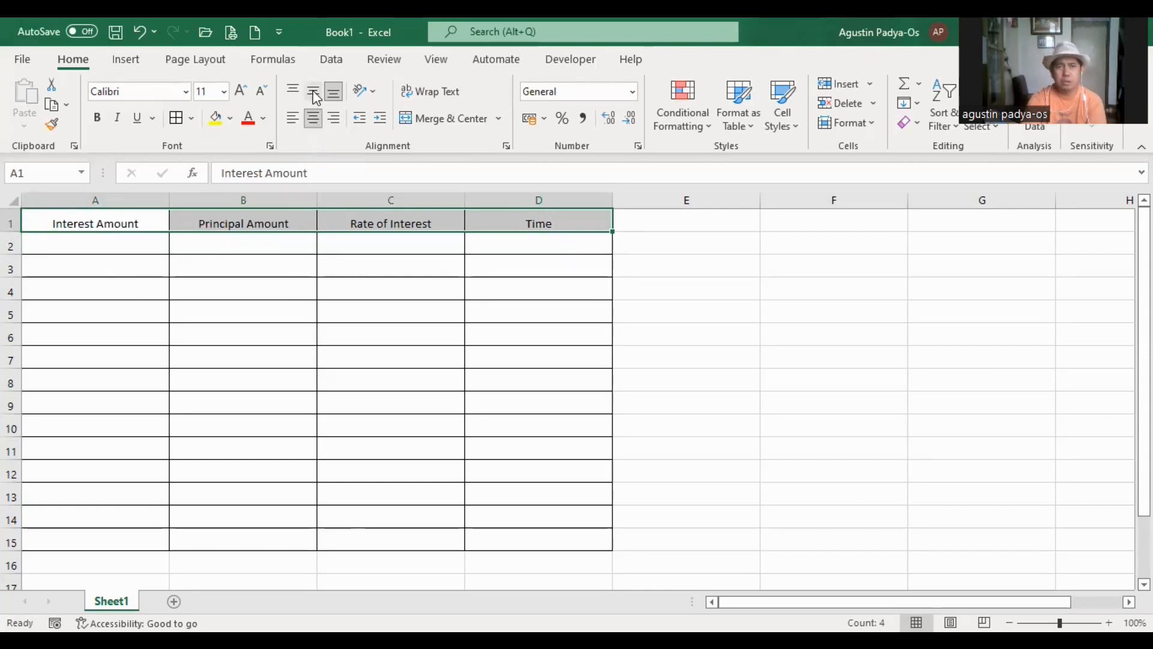
click(314, 91)
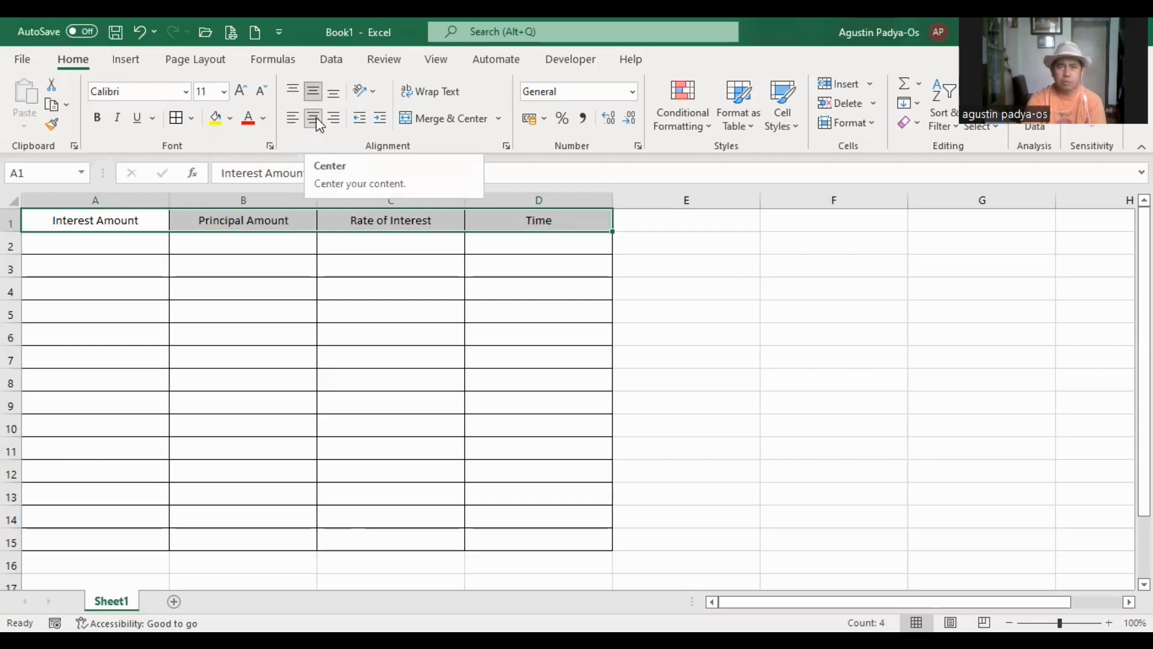
Fill the header cells A1:D1 with the lightest gold theme color
click(230, 119)
click(424, 305)
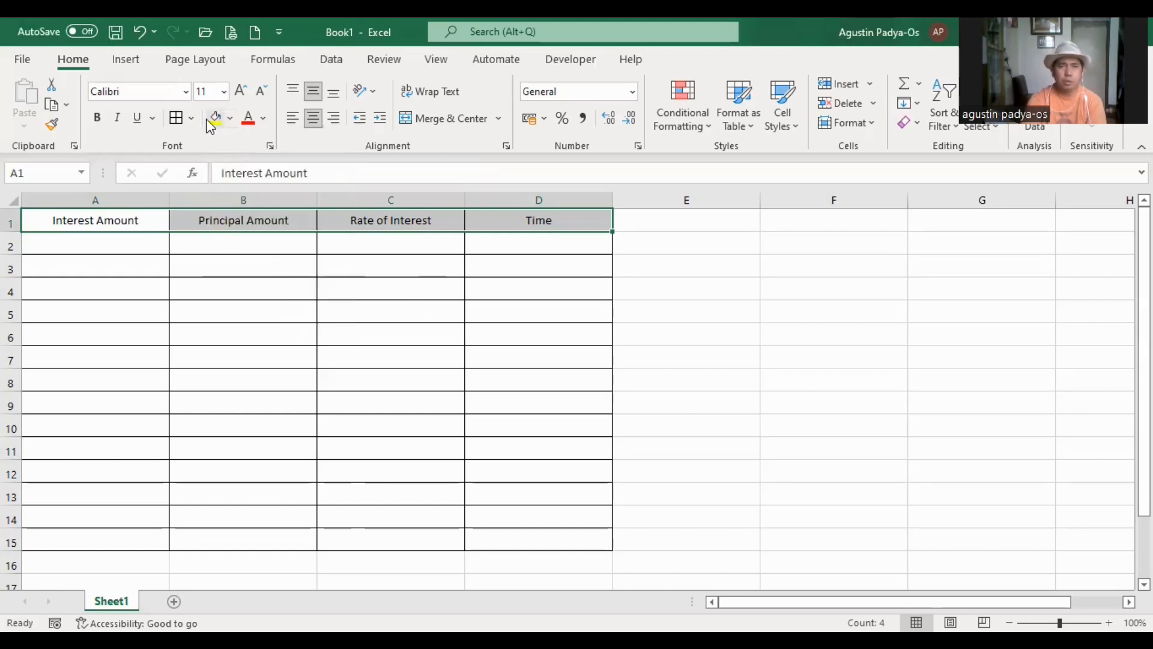
click(231, 119)
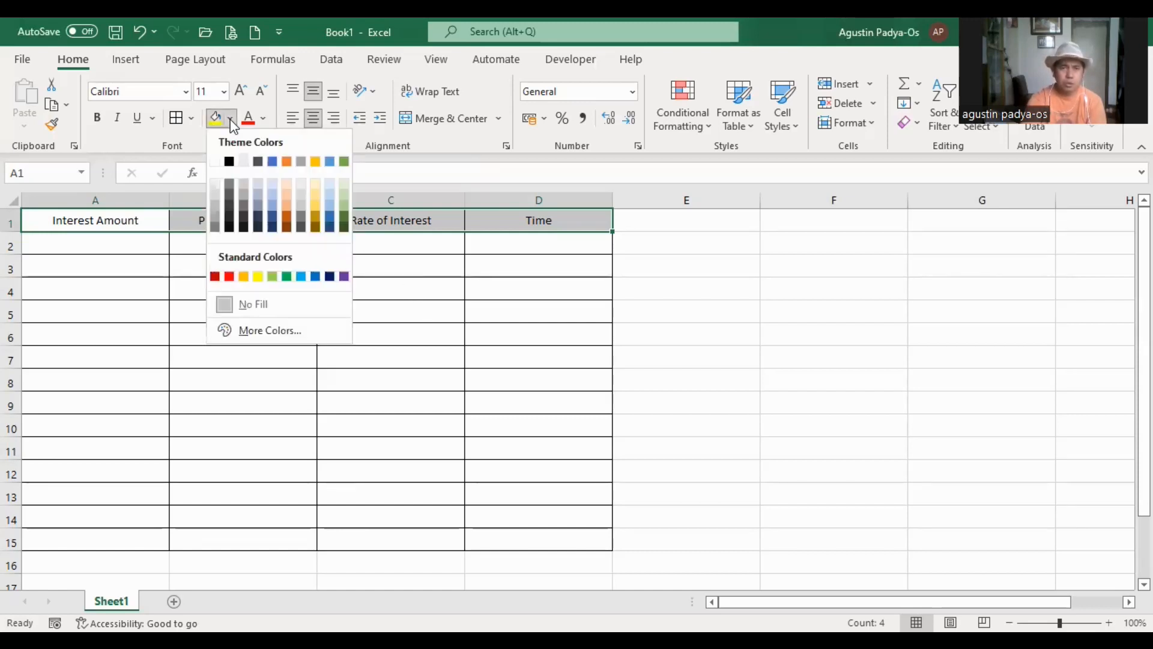
click(318, 185)
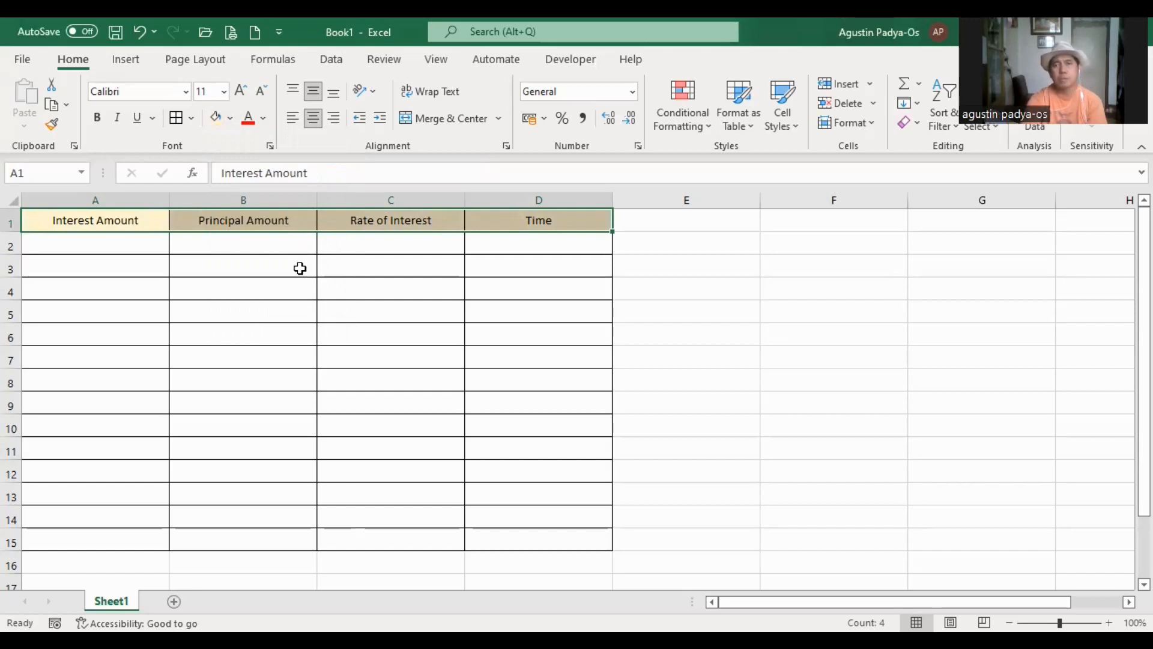
click(214, 295)
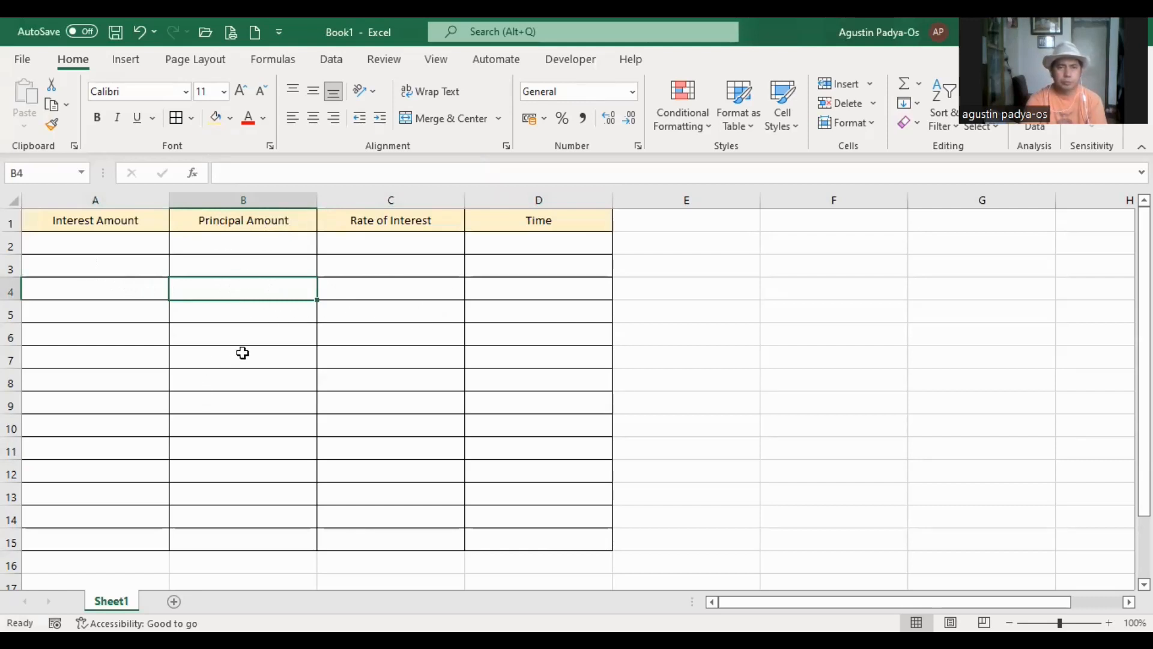
Enter the simple interest formula "I=Prt" as a text note in cell E2 beside the table
click(73, 245)
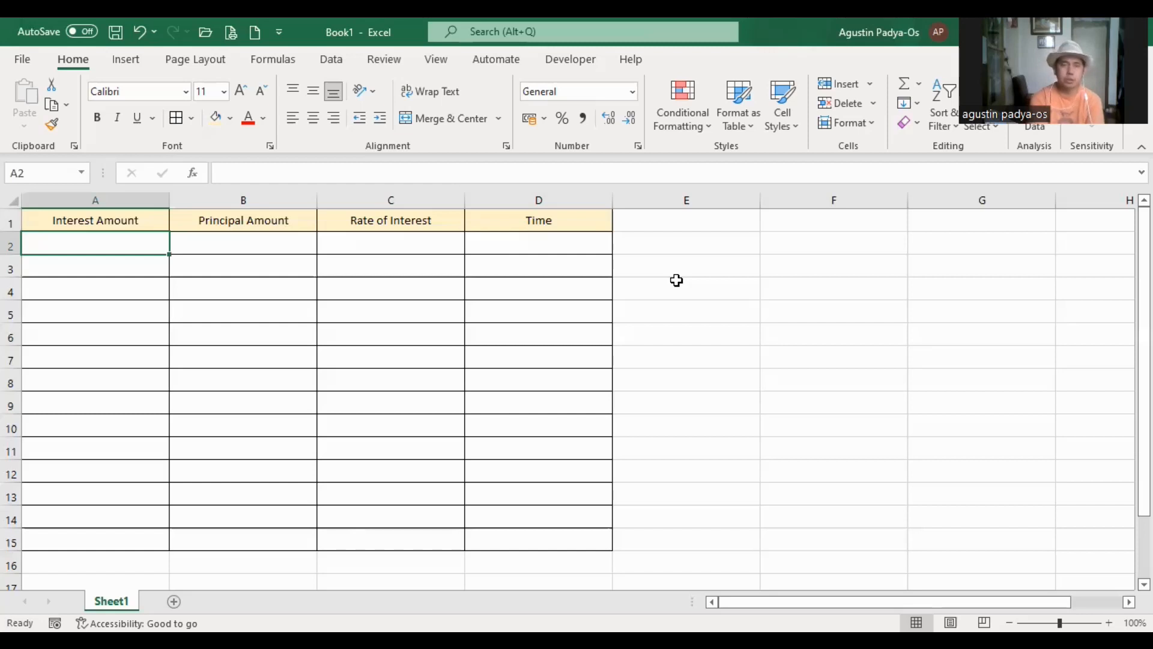
click(707, 244)
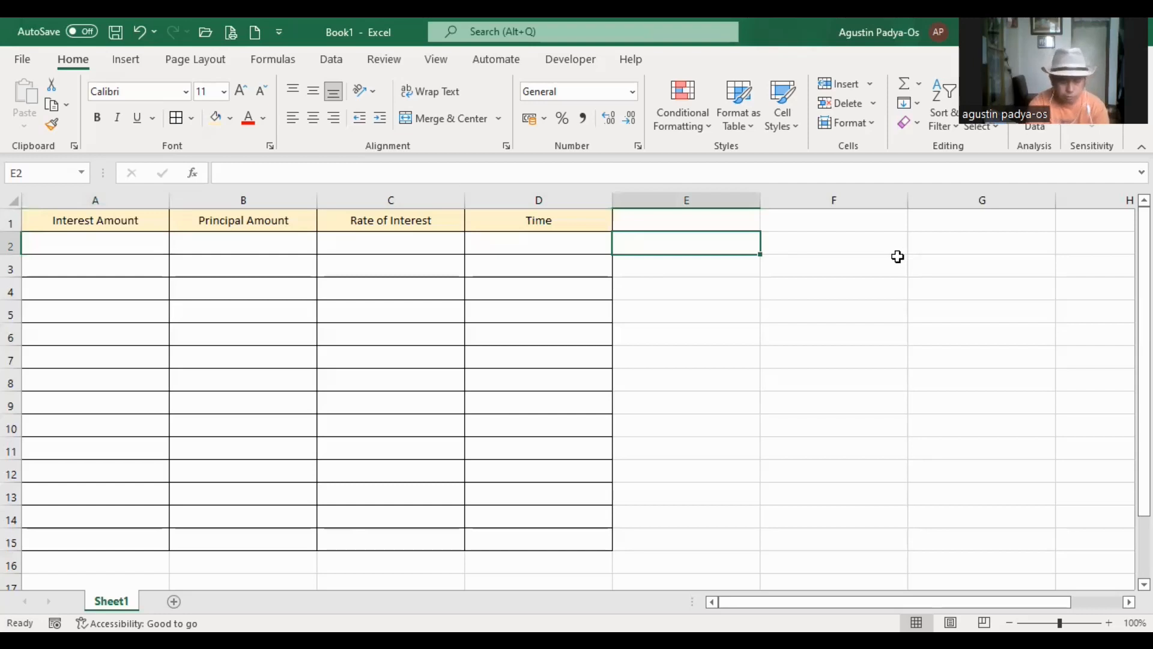
text(I)
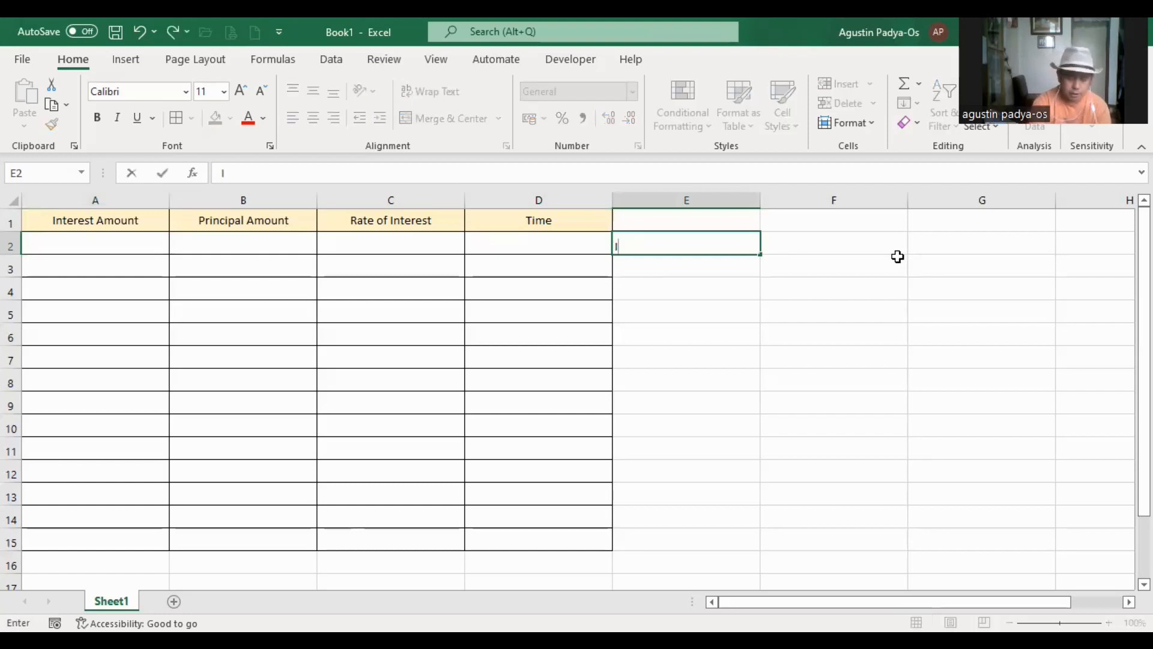
text(=)
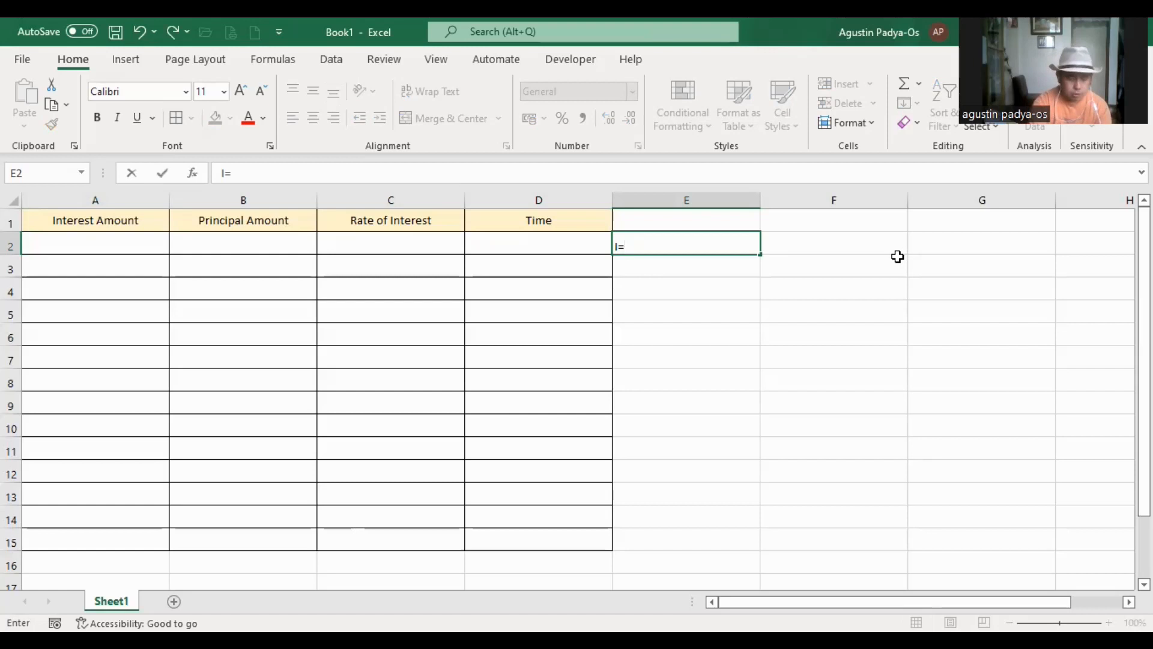
text(Prt)
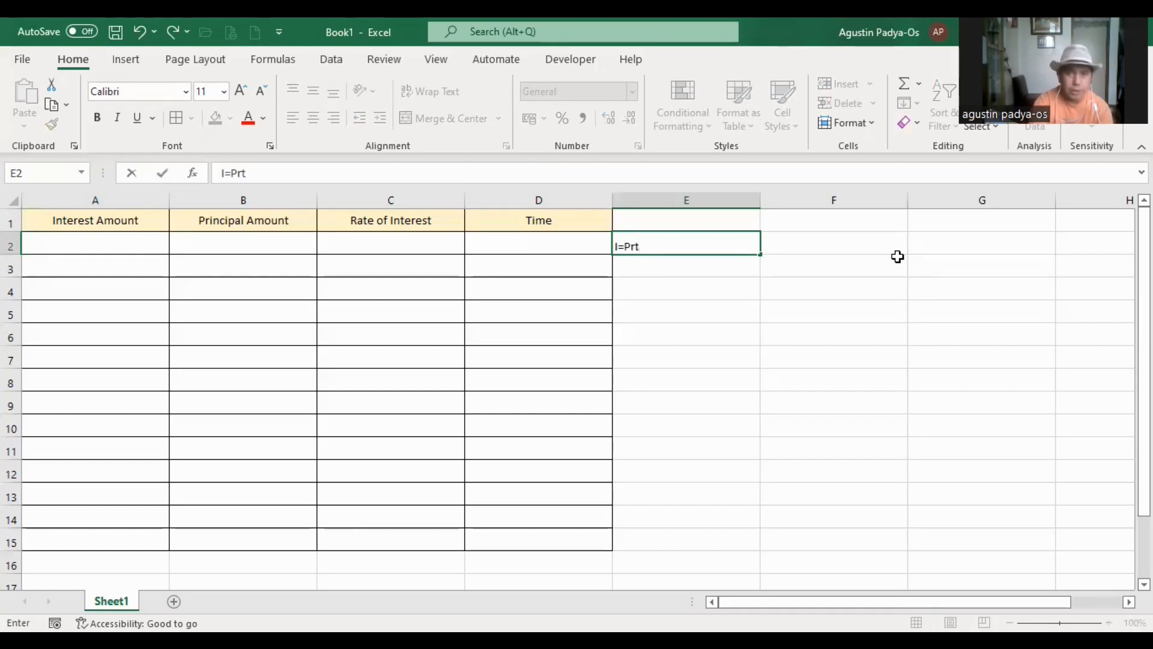
Enter the labels "Principal", "Rate" and "Time" down column F in cells F2 to F4
click(878, 249)
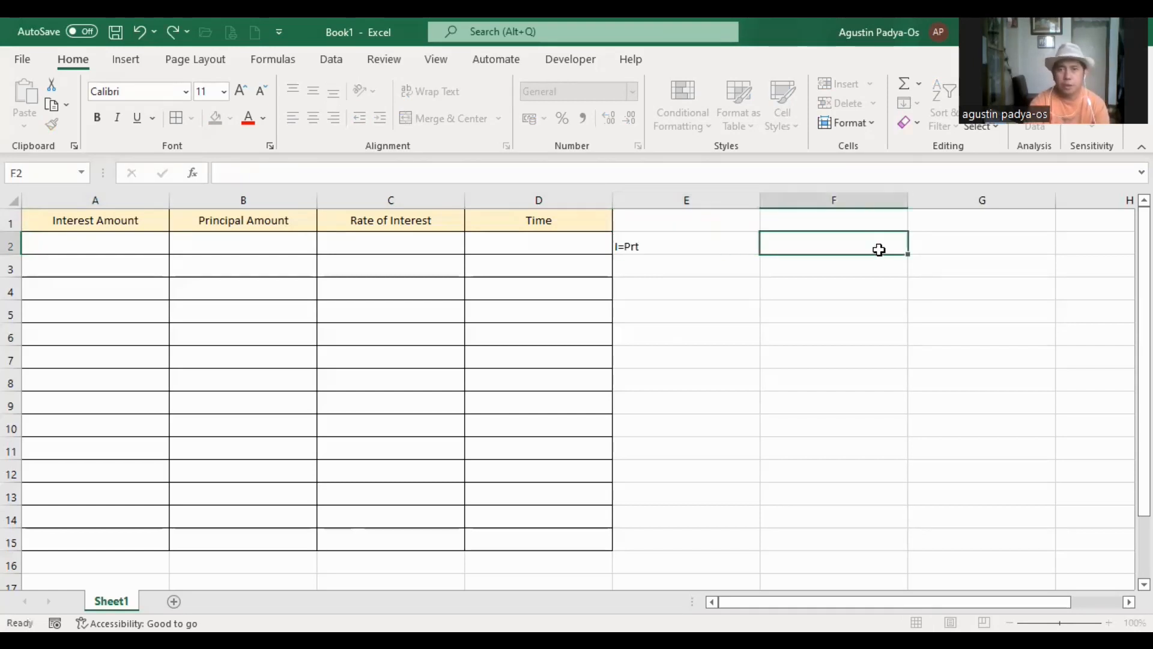
text(P)
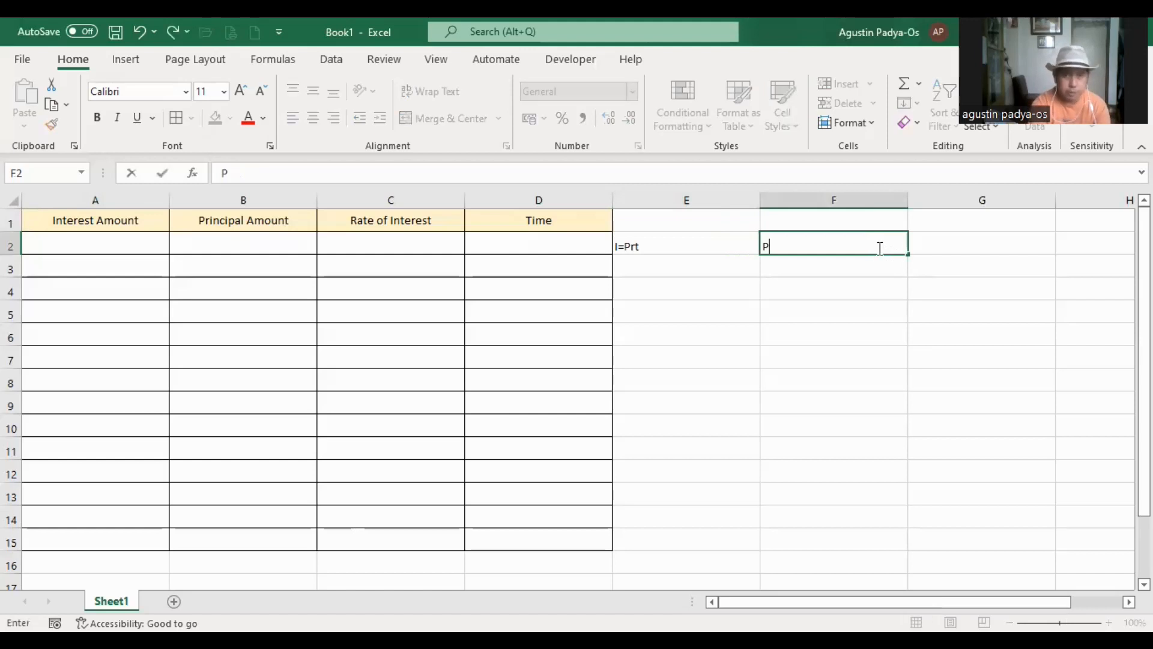
text(rin)
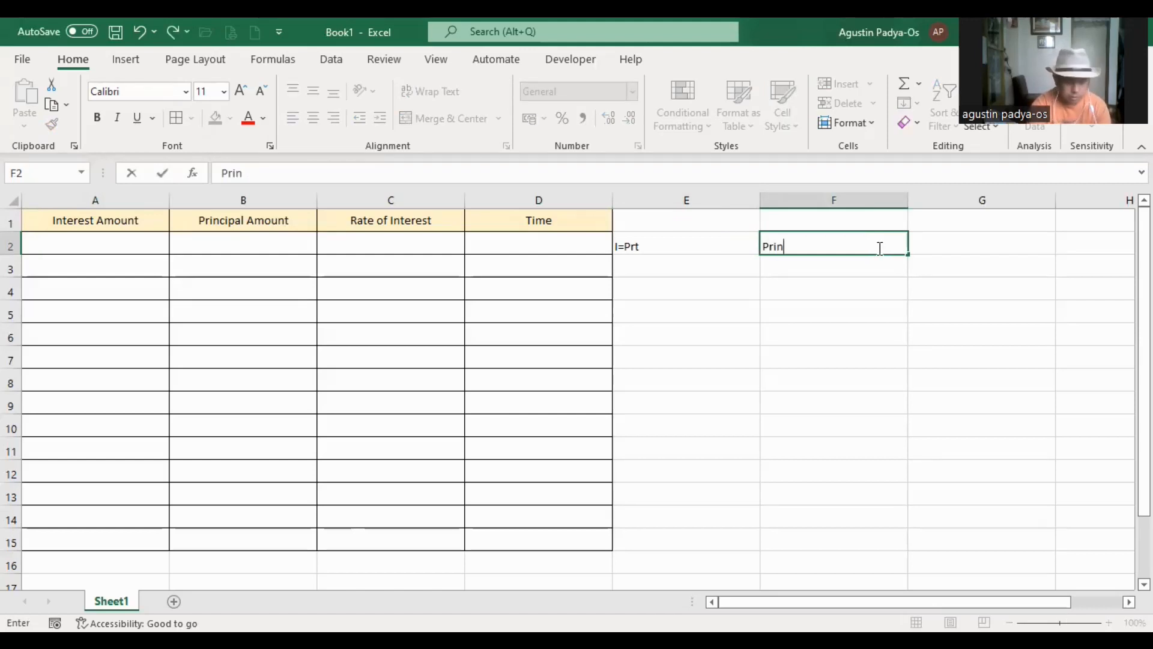
text(cipal)
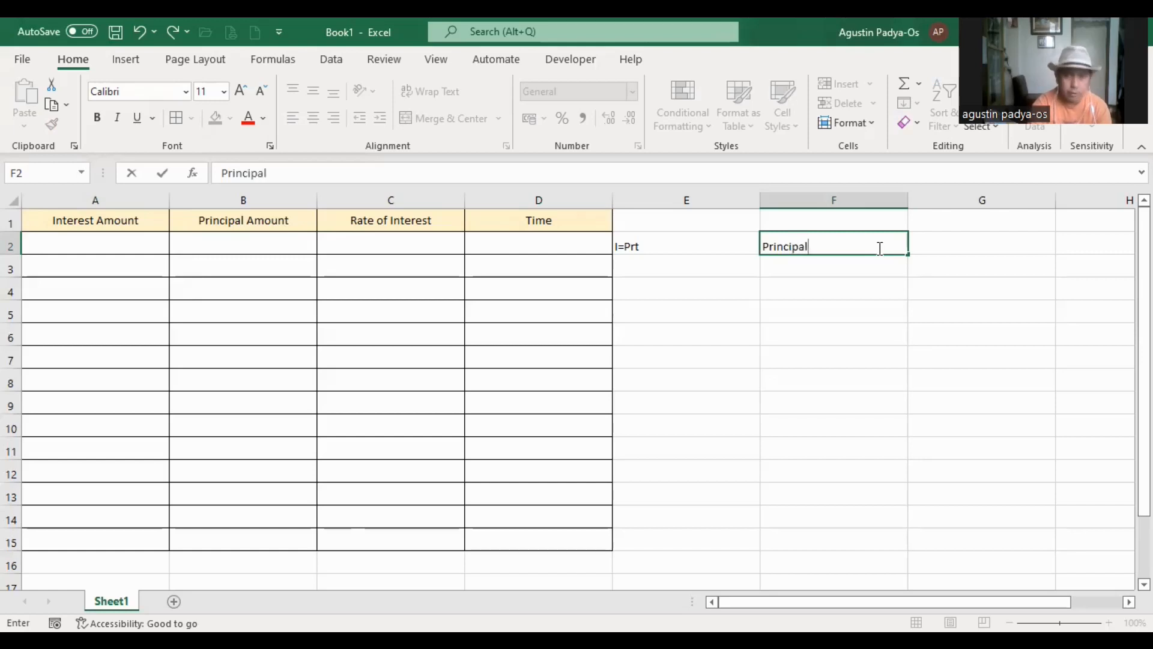
key(Return)
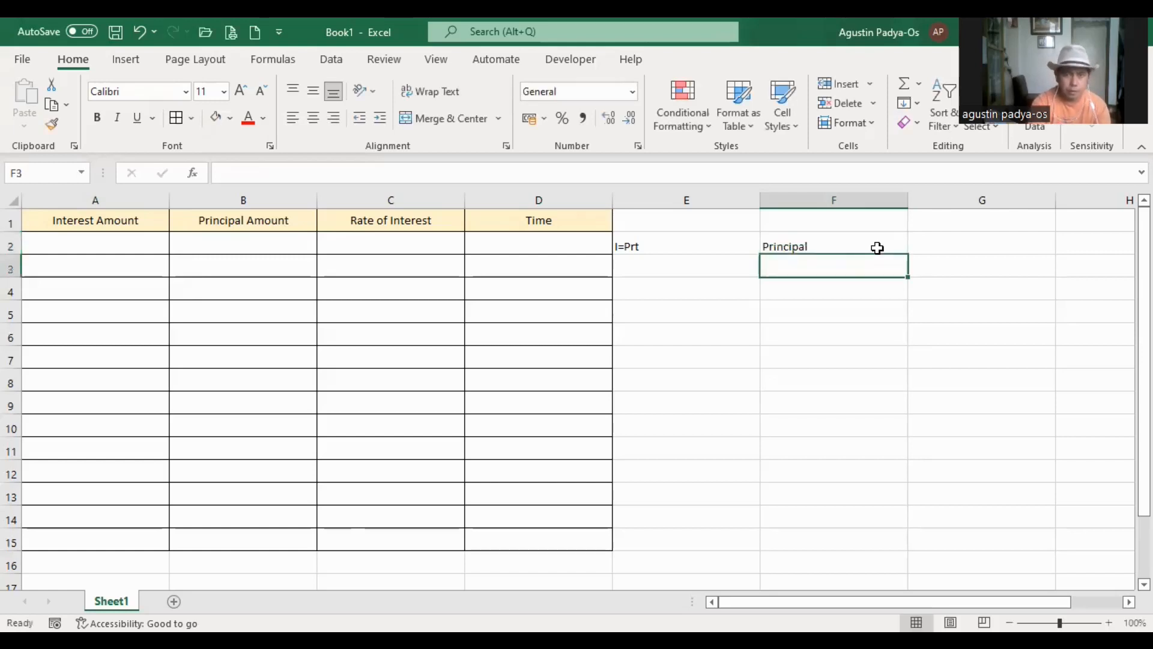
text(Rate)
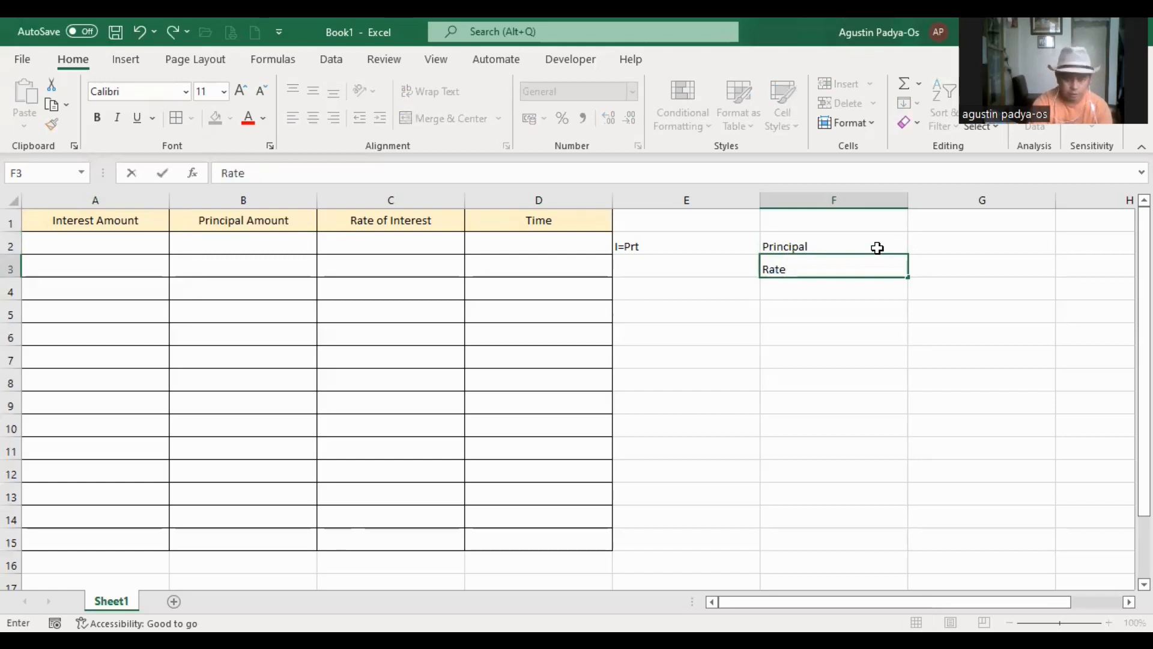
key(Return)
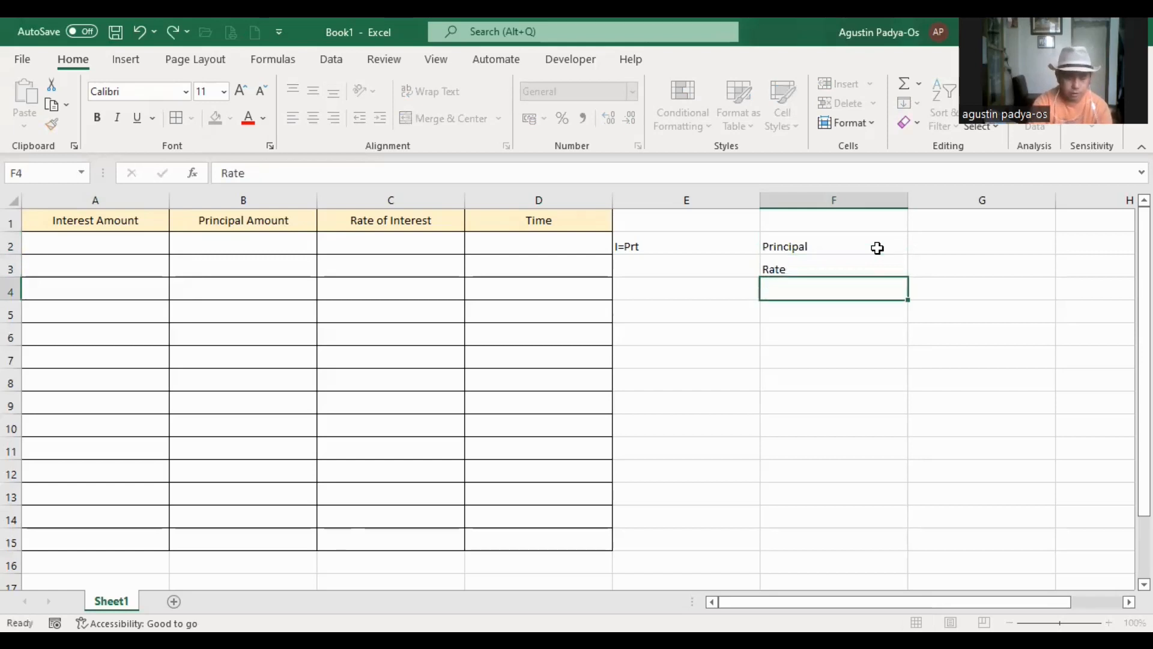
text(Time)
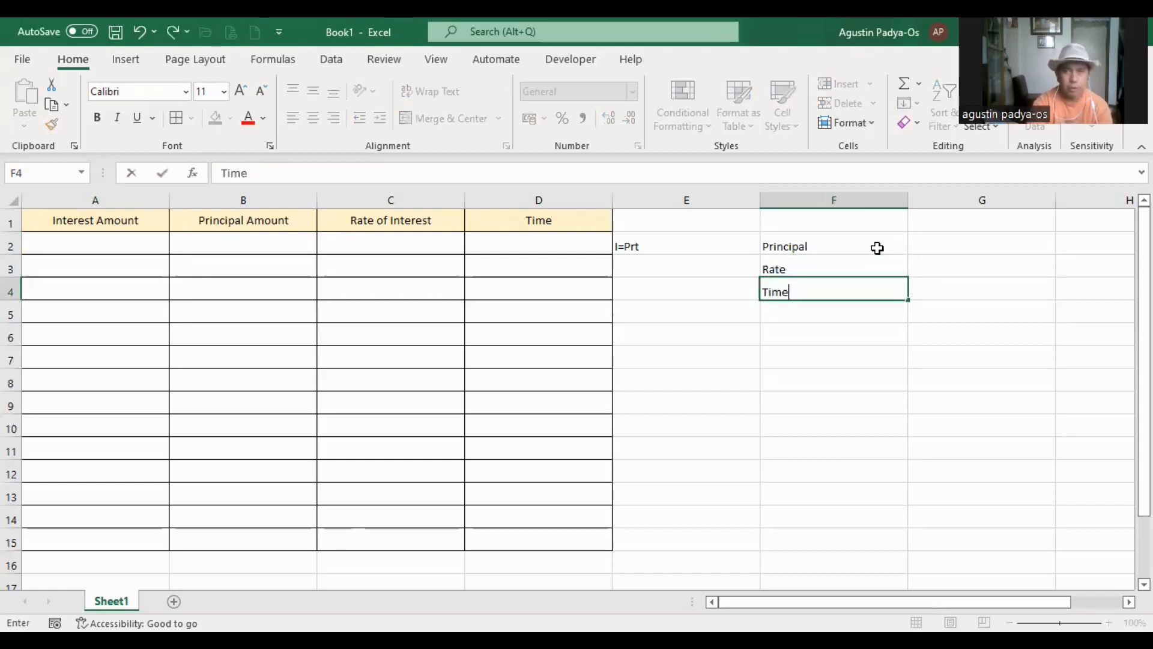
Move the three labels in column F down one row to F3:F5 and enter "Interest" in cell F2
drag(785, 239, 805, 270)
click(804, 245)
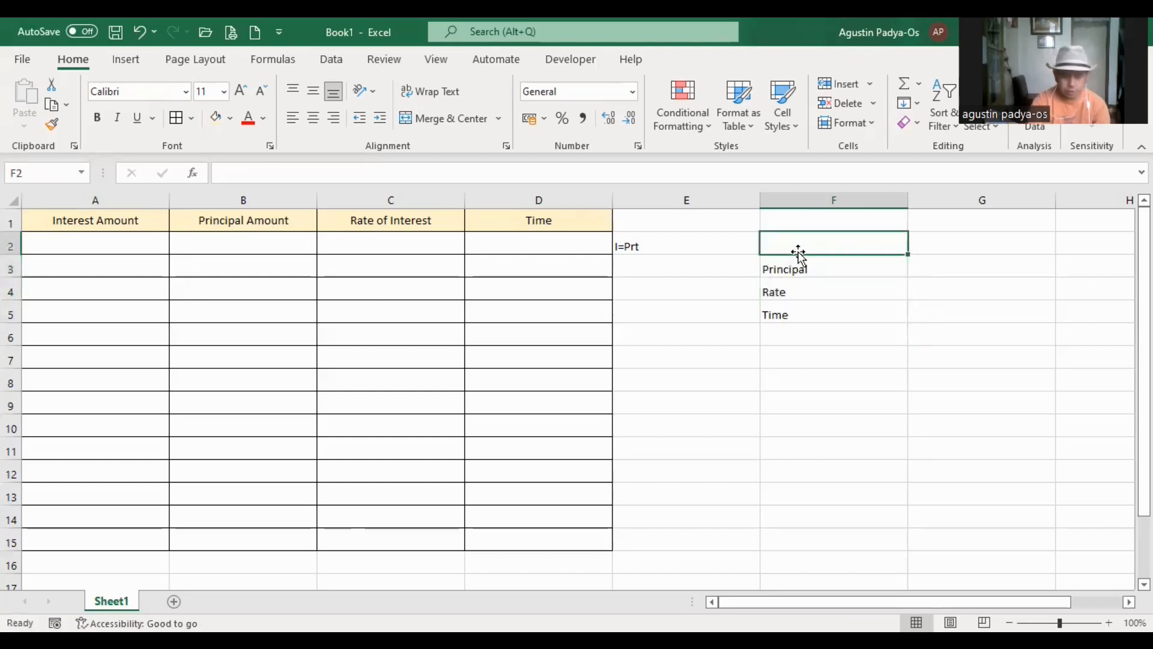
text(In)
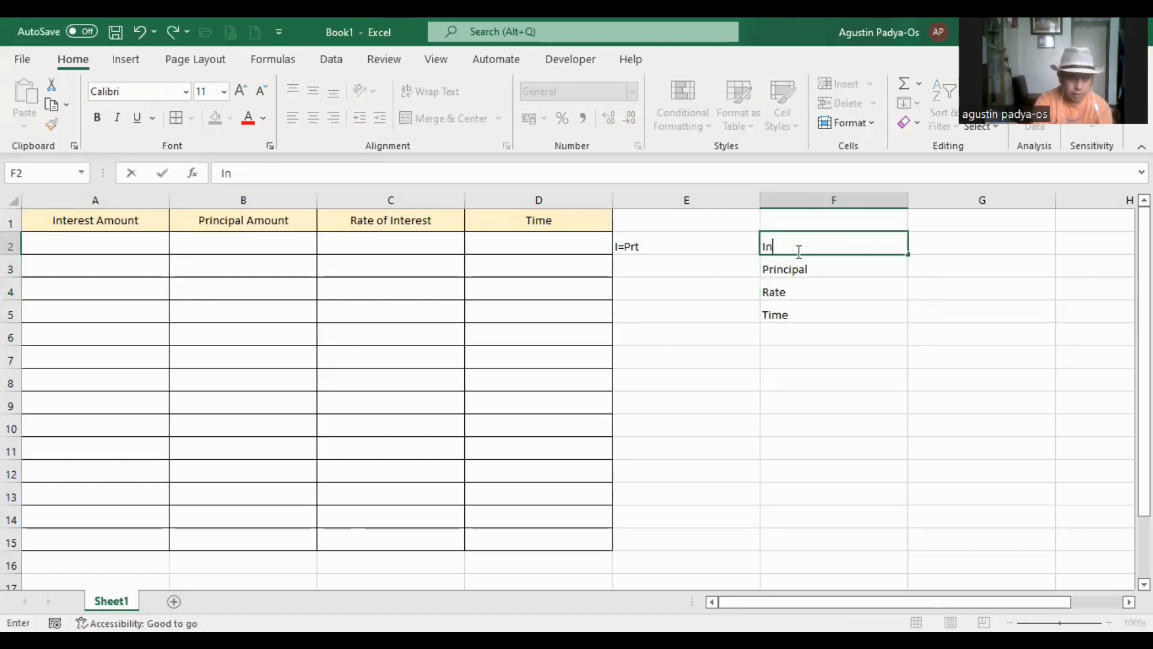
text(terst)
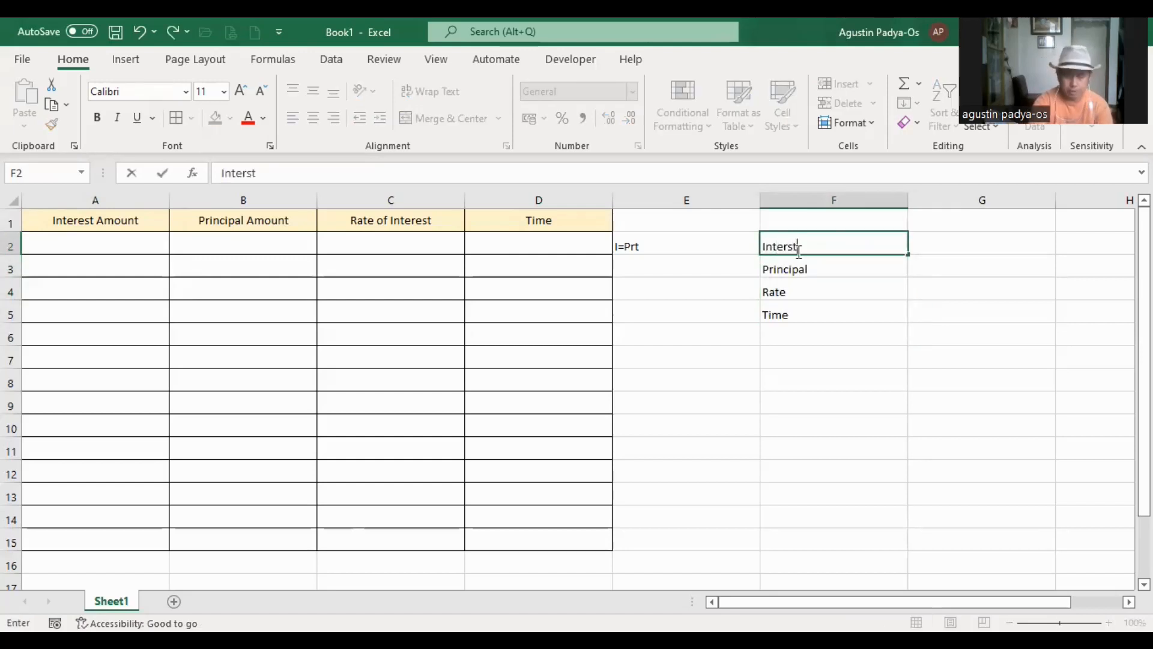
key(BackSpace)
key(BackSpace)
text(est)
key(Return)
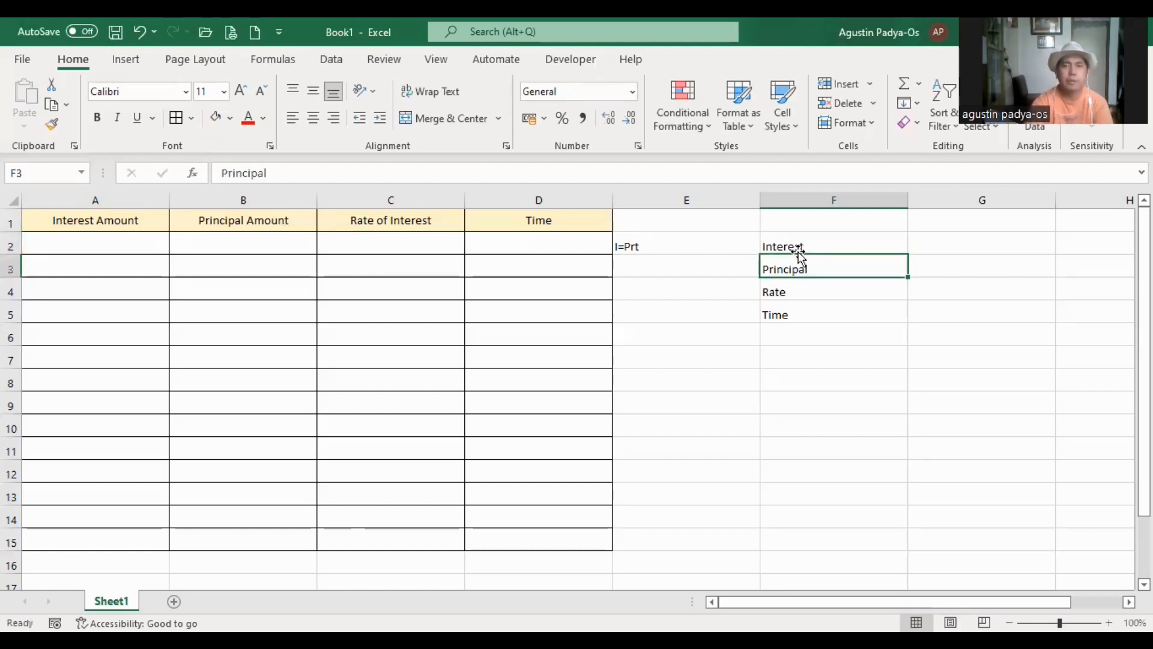
click(784, 361)
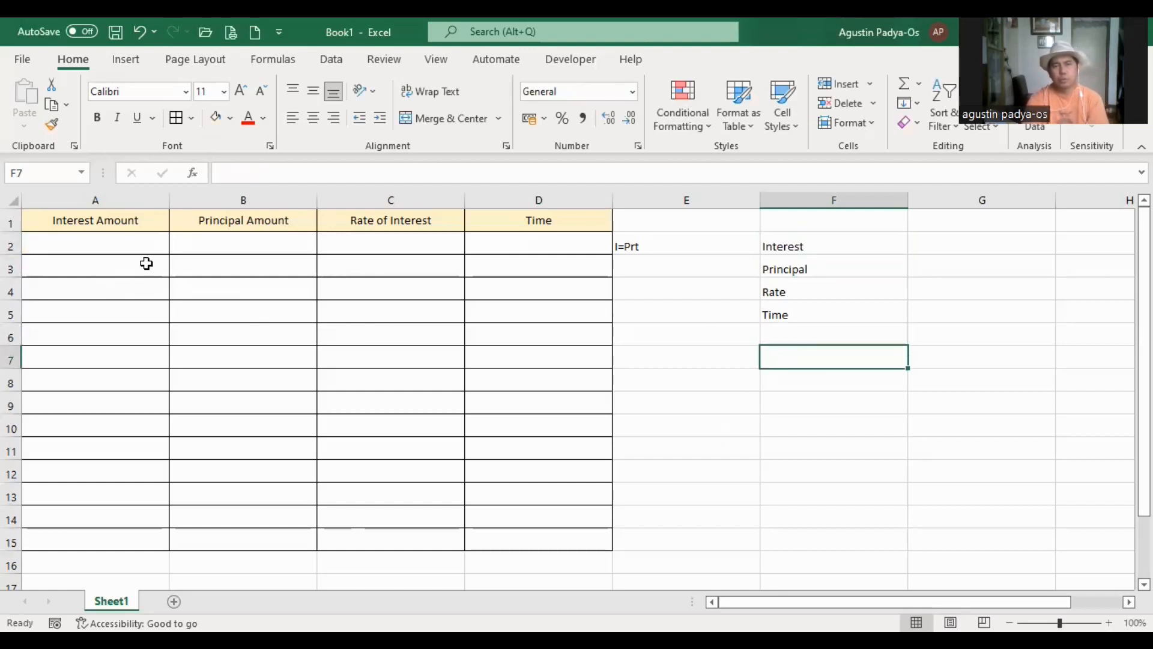
Enter the sample values beside the labels: 50000 in G3, 5% in G4 and 90 in G5
click(963, 264)
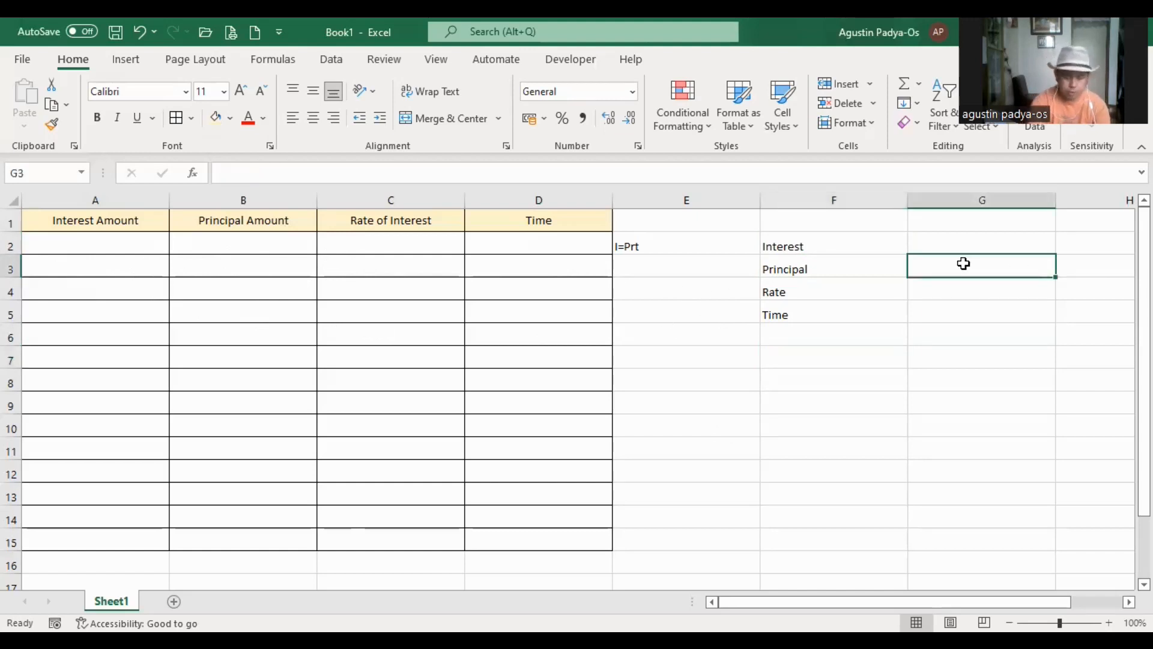
text(500)
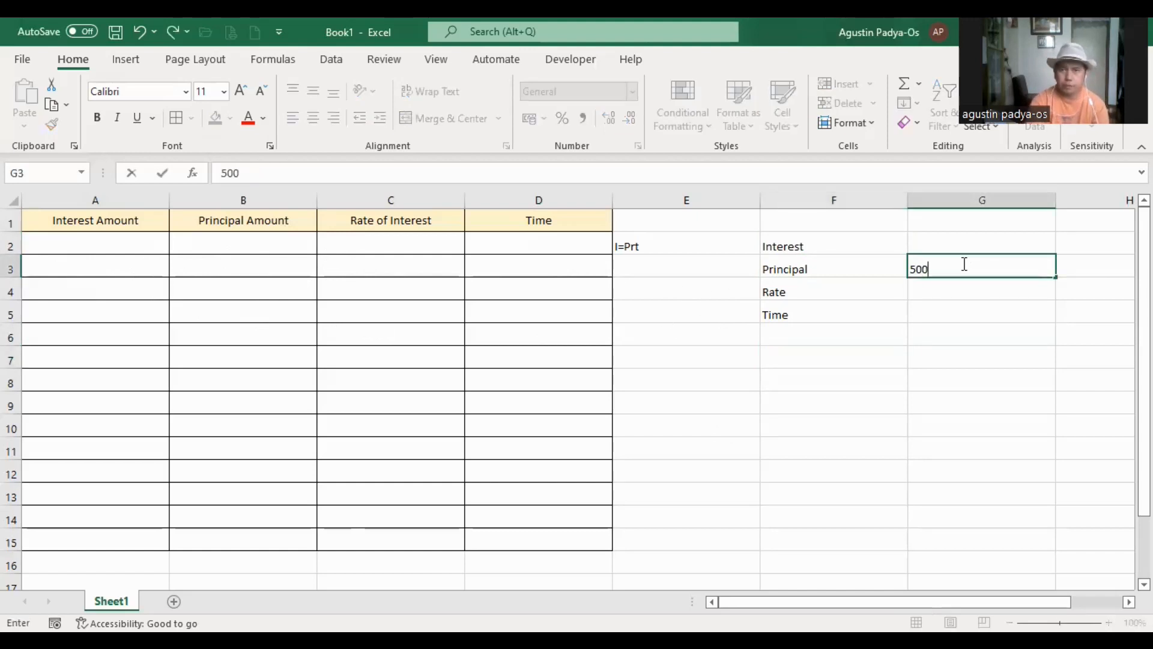
text(00)
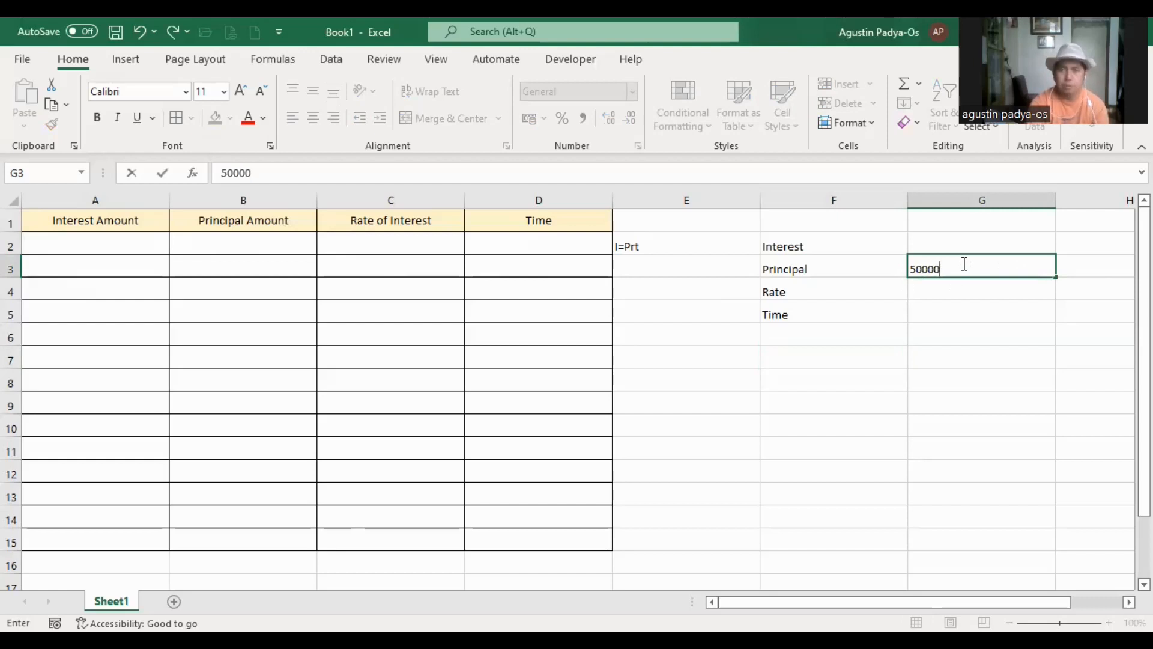
key(Return)
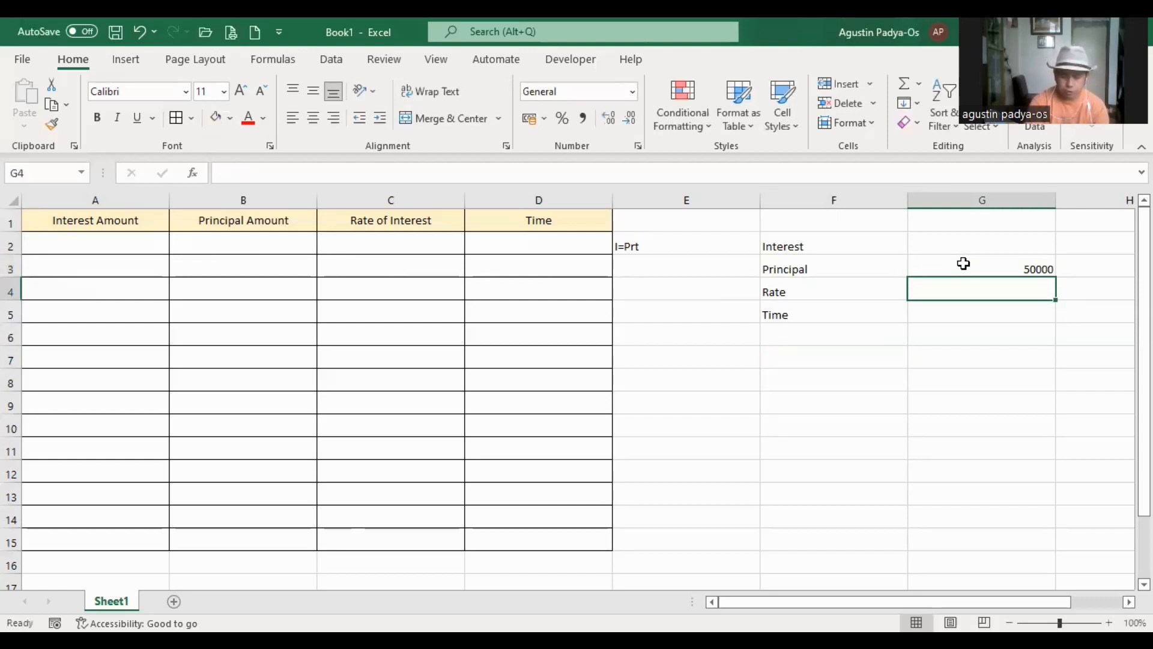
text(5%)
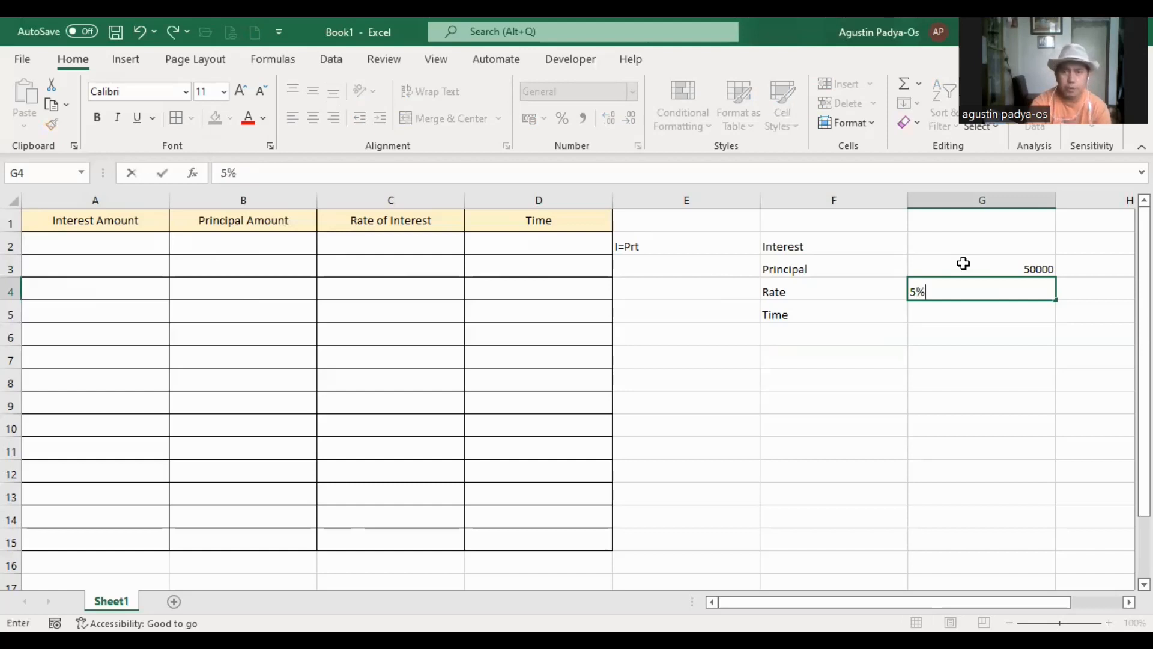
key(Return)
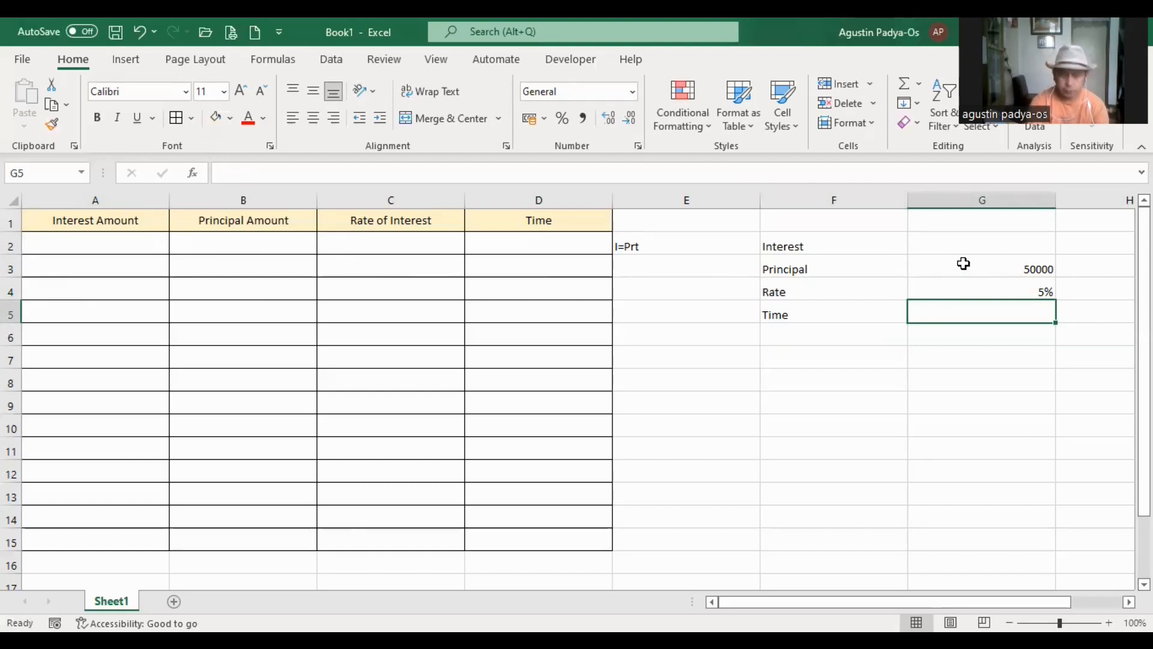
text(90)
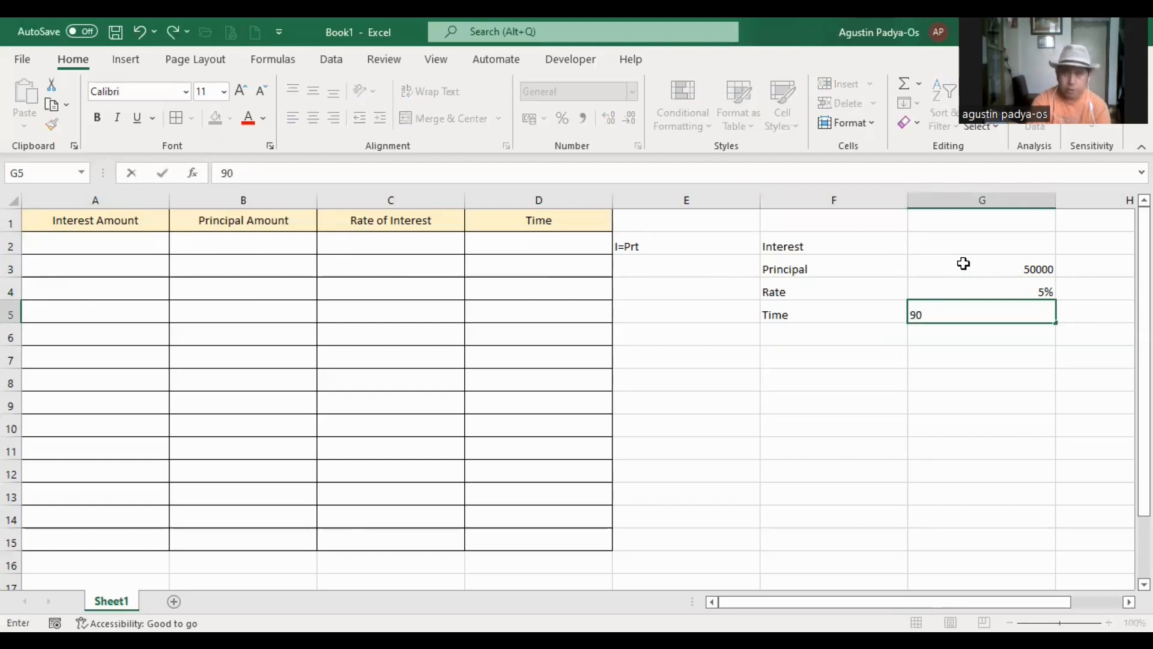
key(Return)
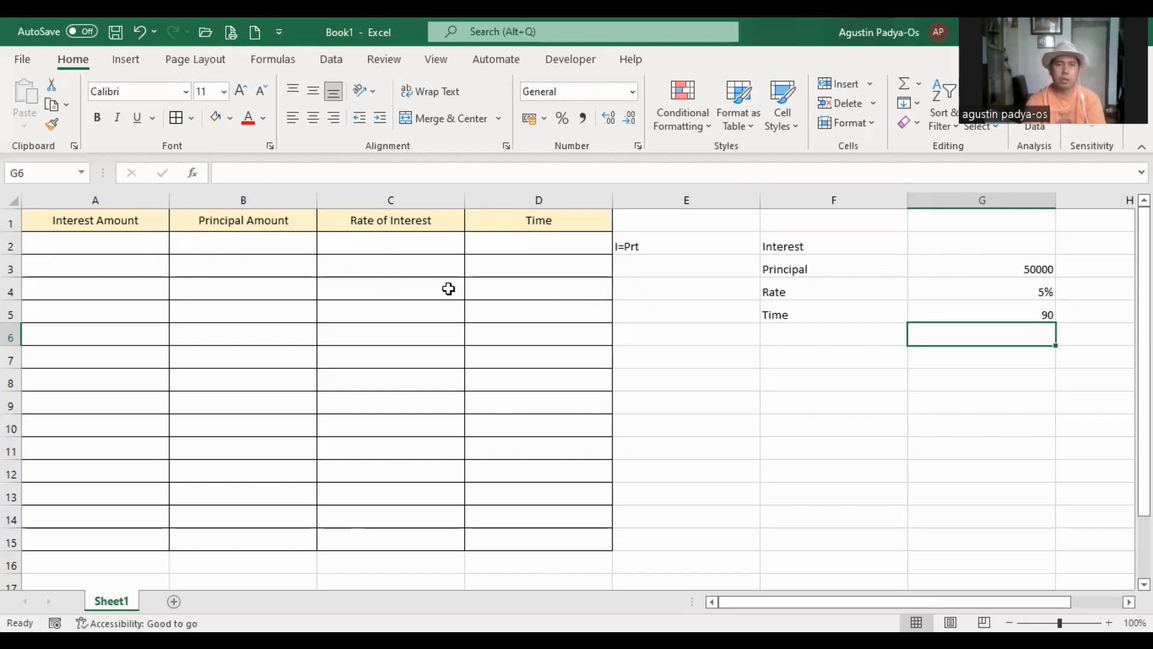
Fill the first table row with principal 50000 in B2, rate 5% in C2 and time 90 in D2
click(289, 242)
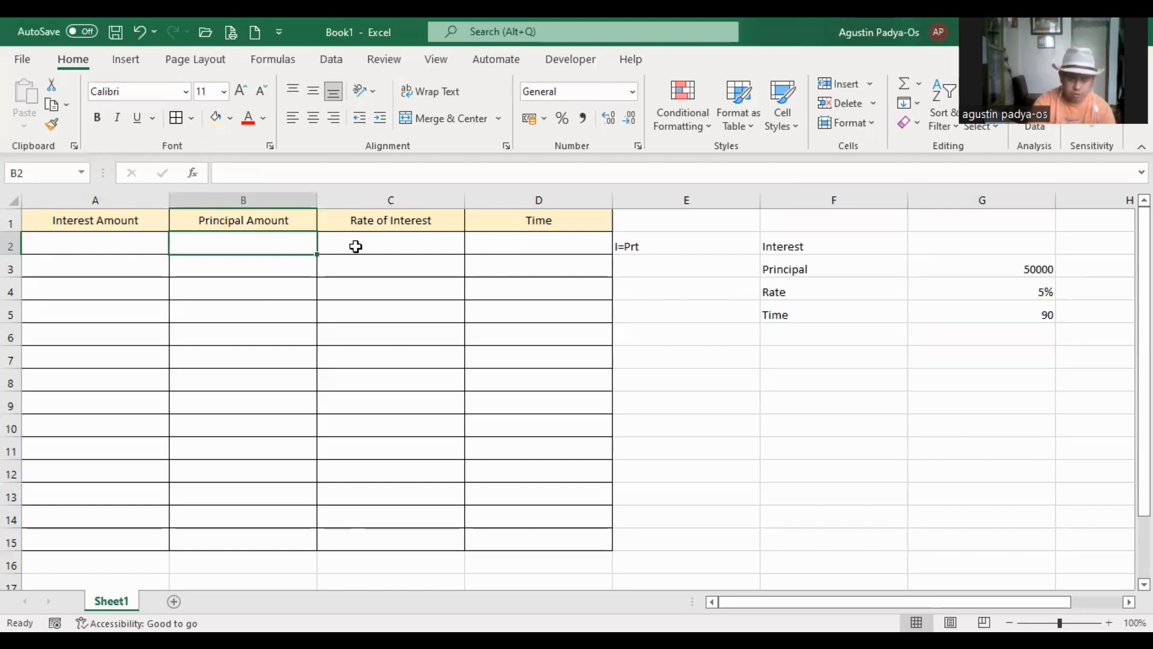
text(5000)
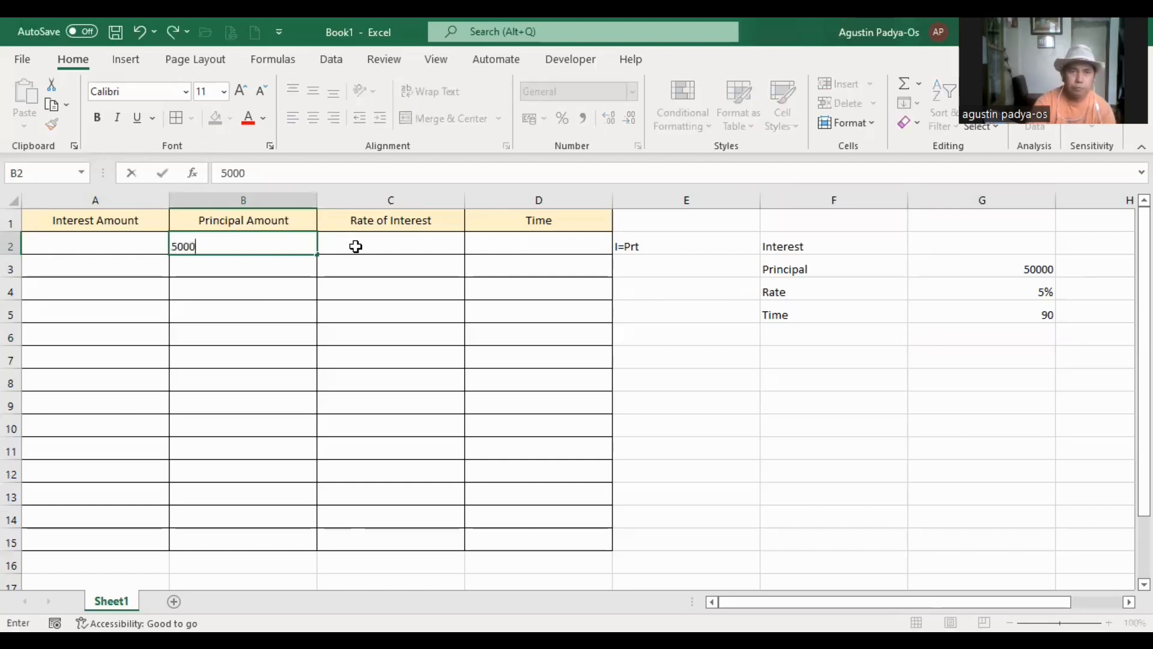
text(0)
click(355, 246)
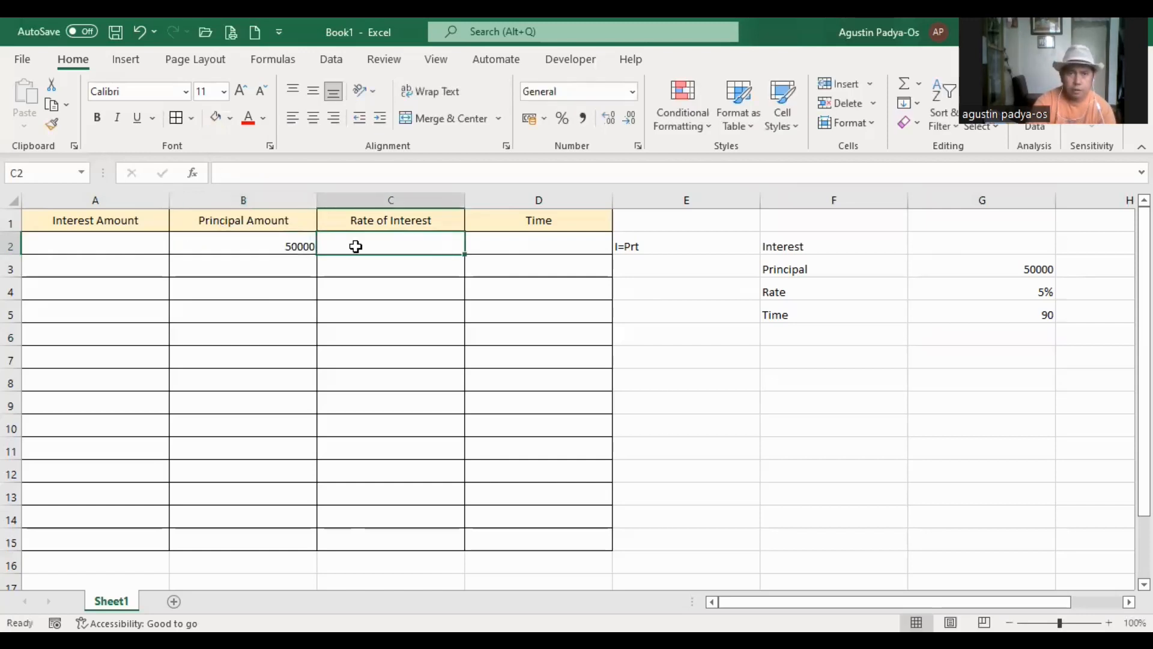
text(5%)
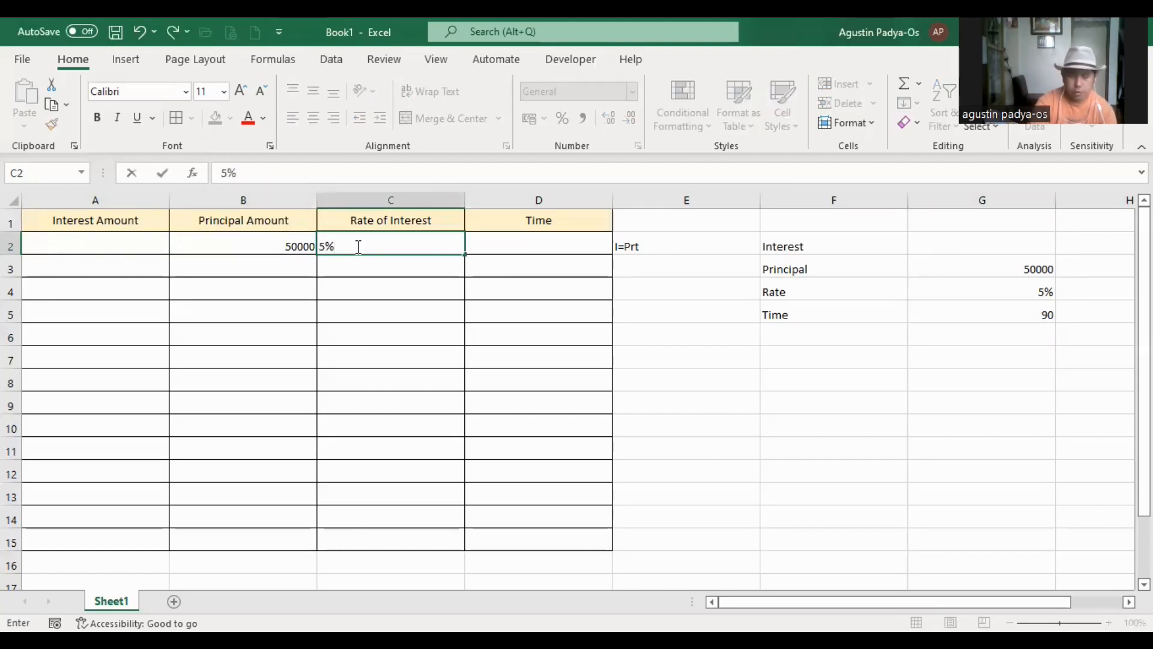
key(Tab)
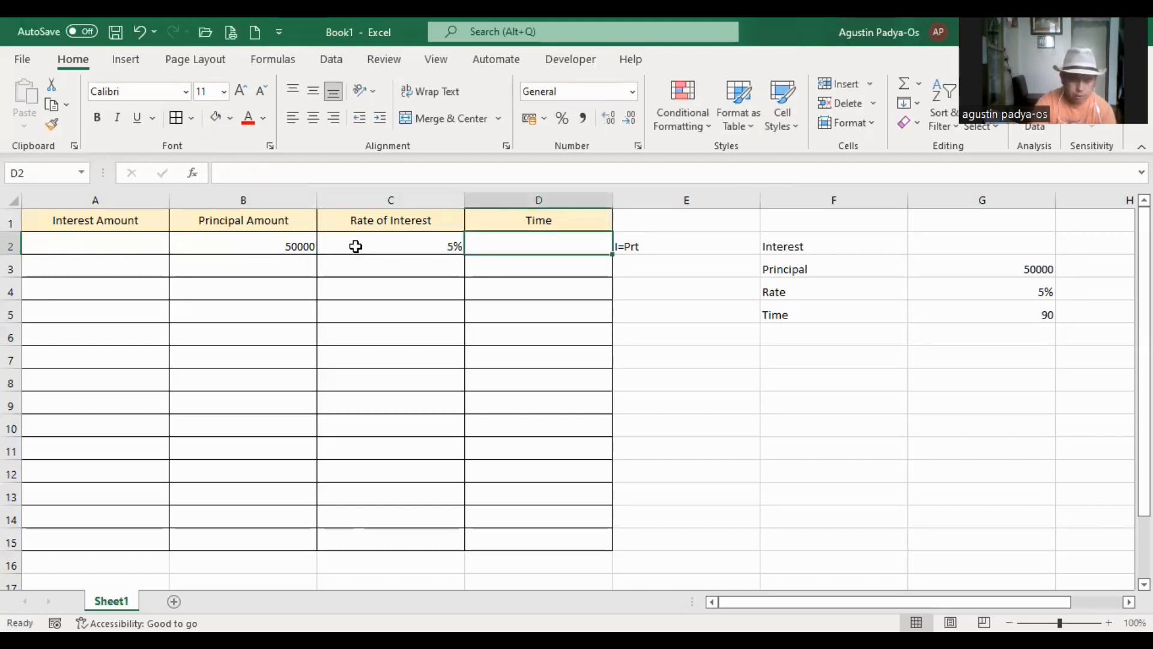
text(90)
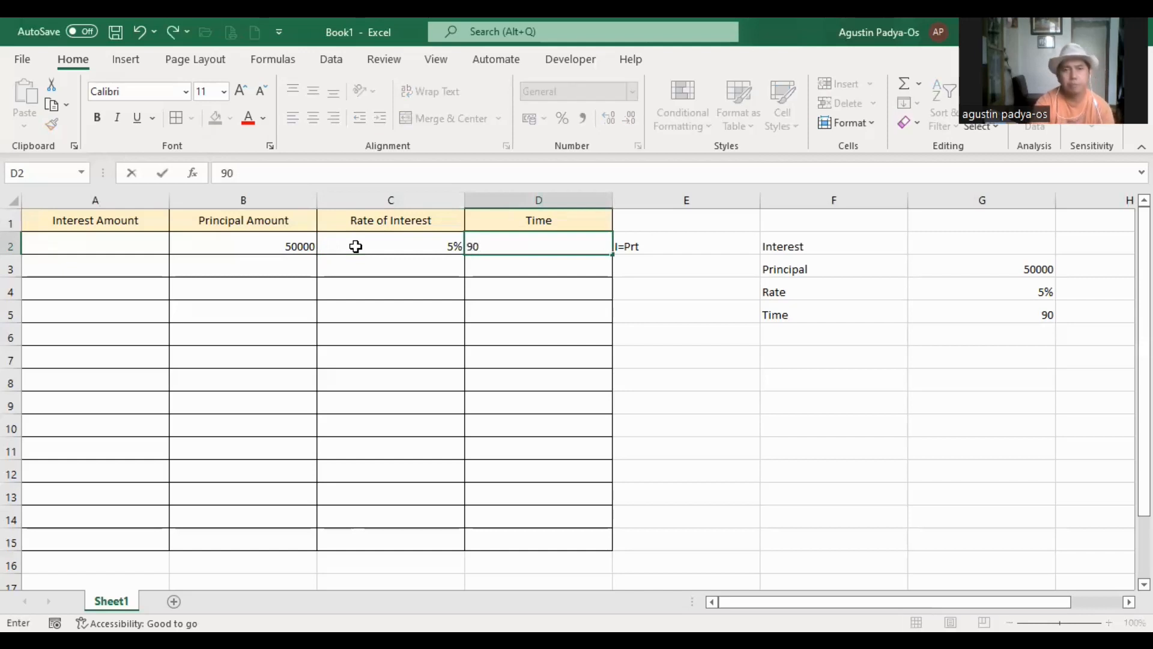
key(Return)
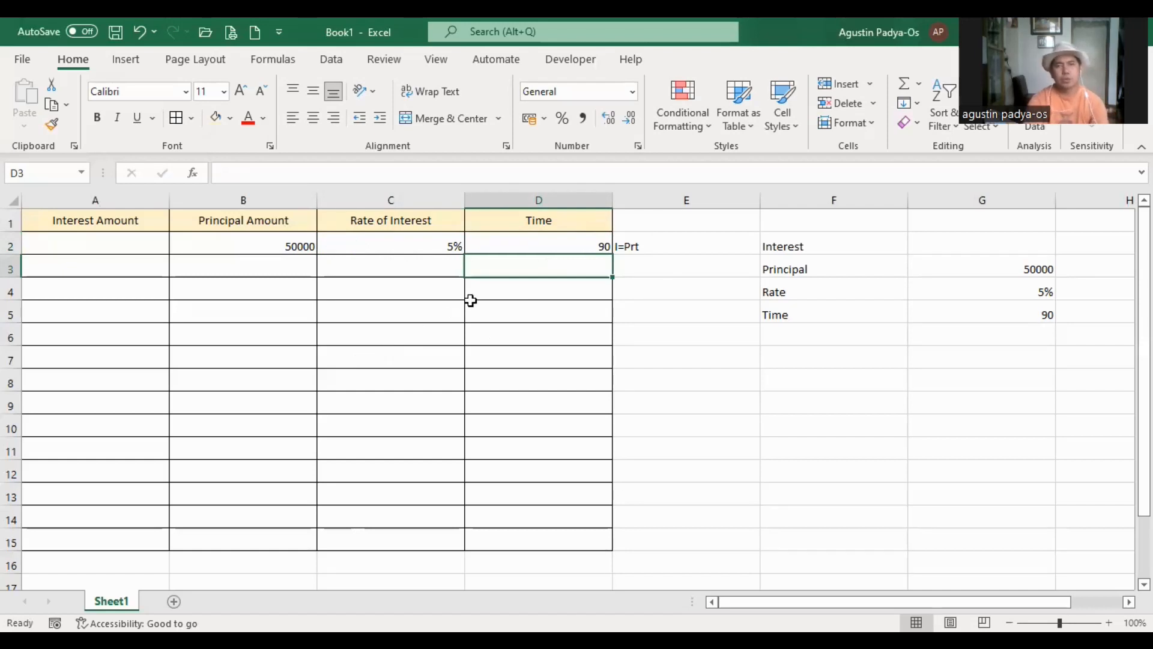
Calculate the first row's interest in A2 with the formula =B2*C2*(D2/365)
click(125, 236)
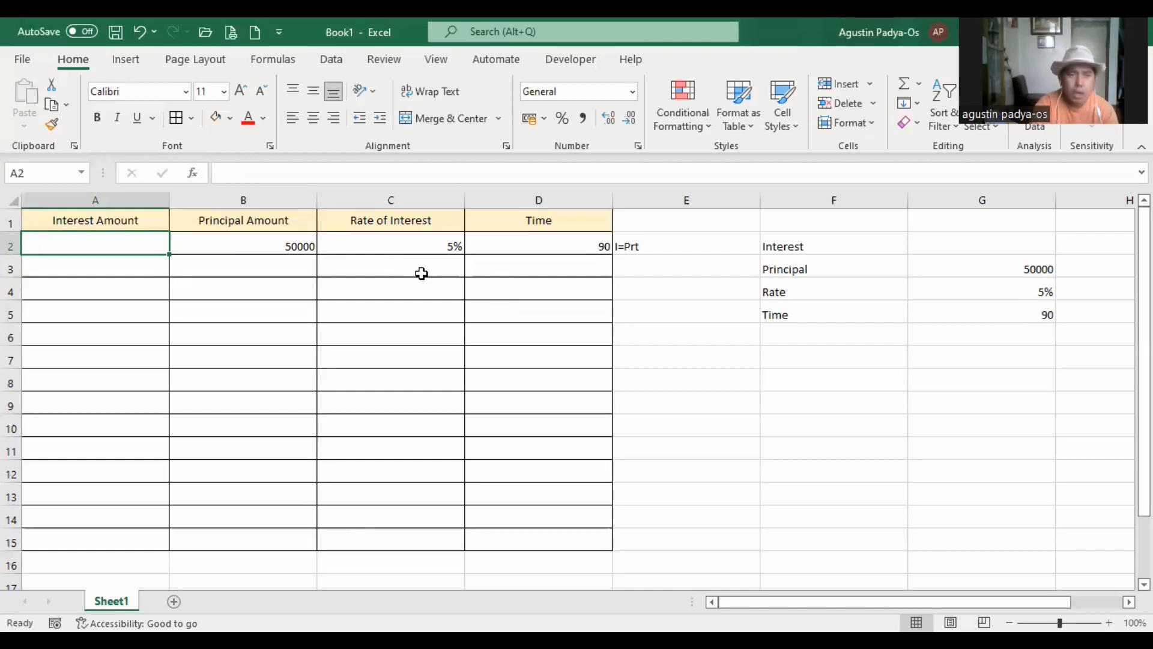
text(=)
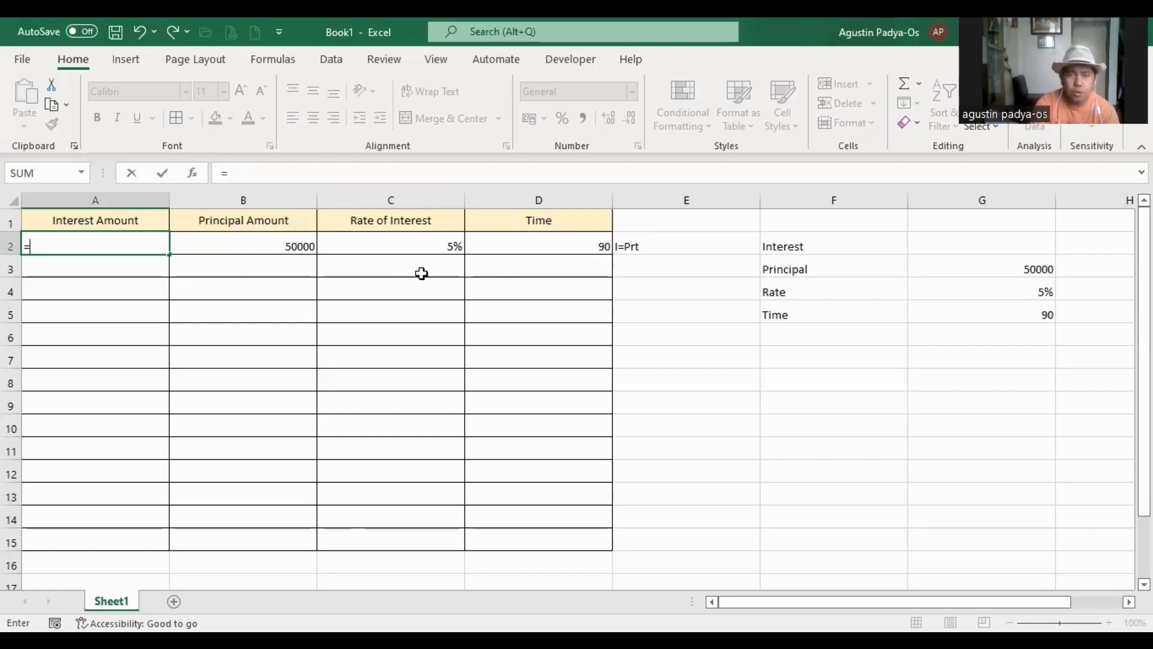
click(248, 253)
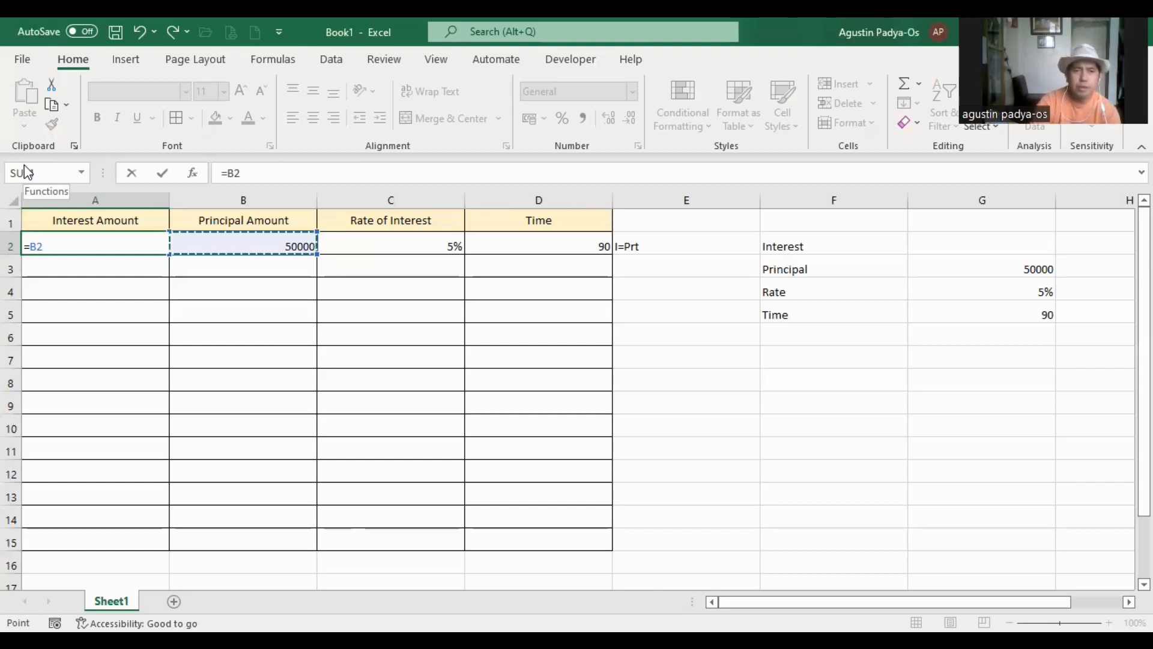
text(*)
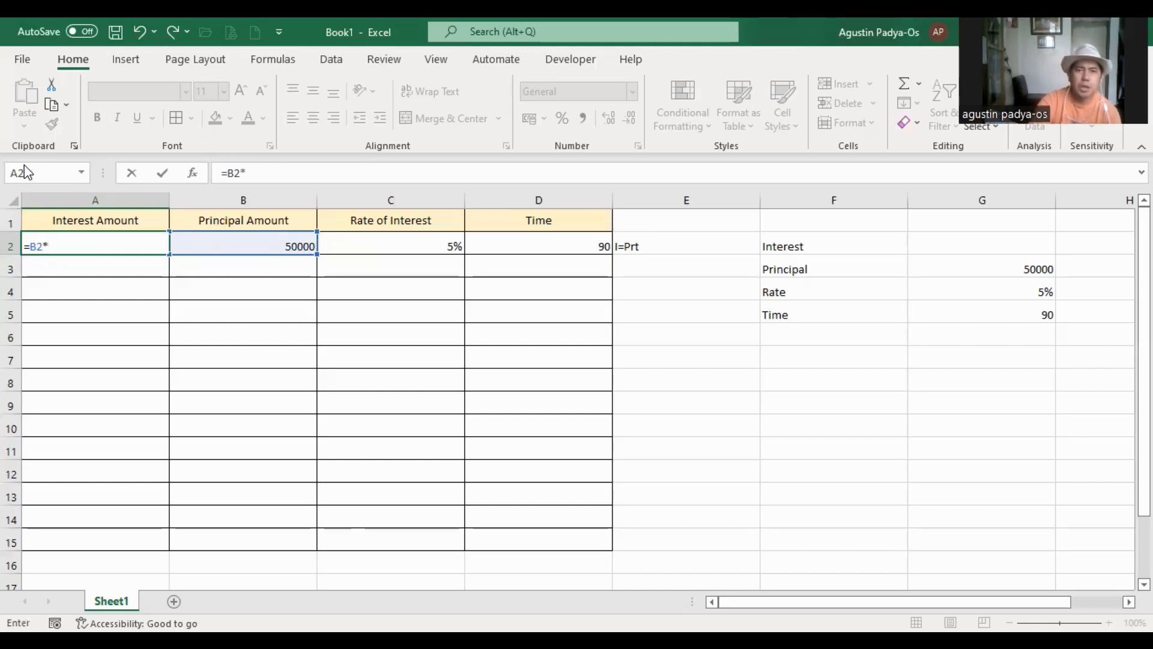
click(396, 243)
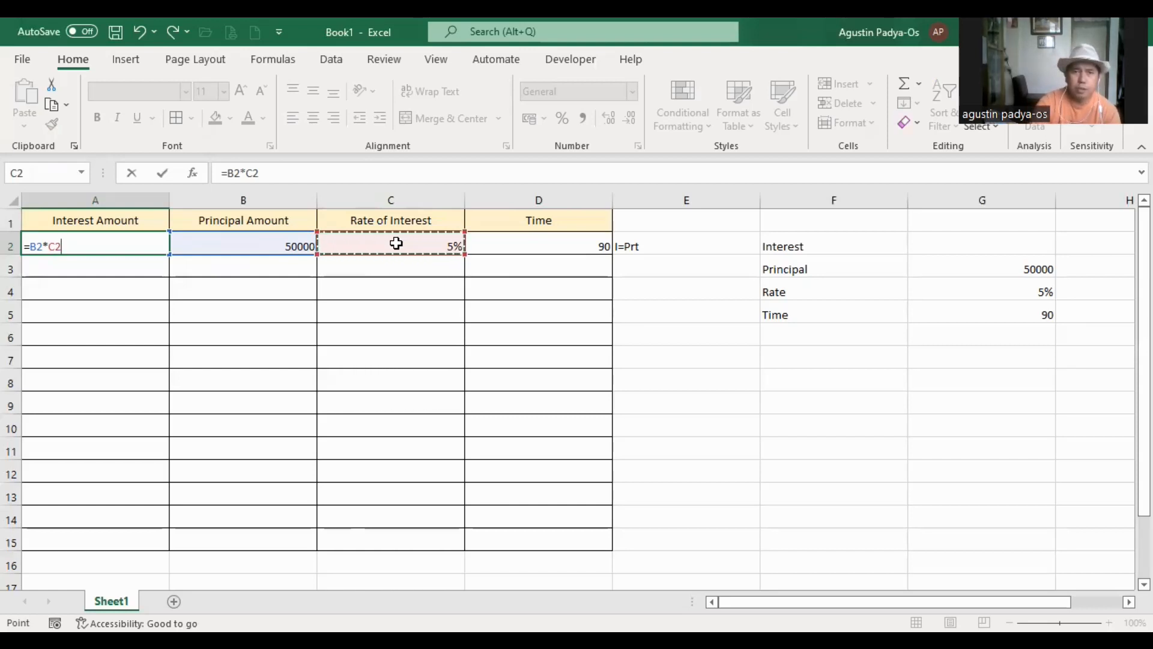
text(*)
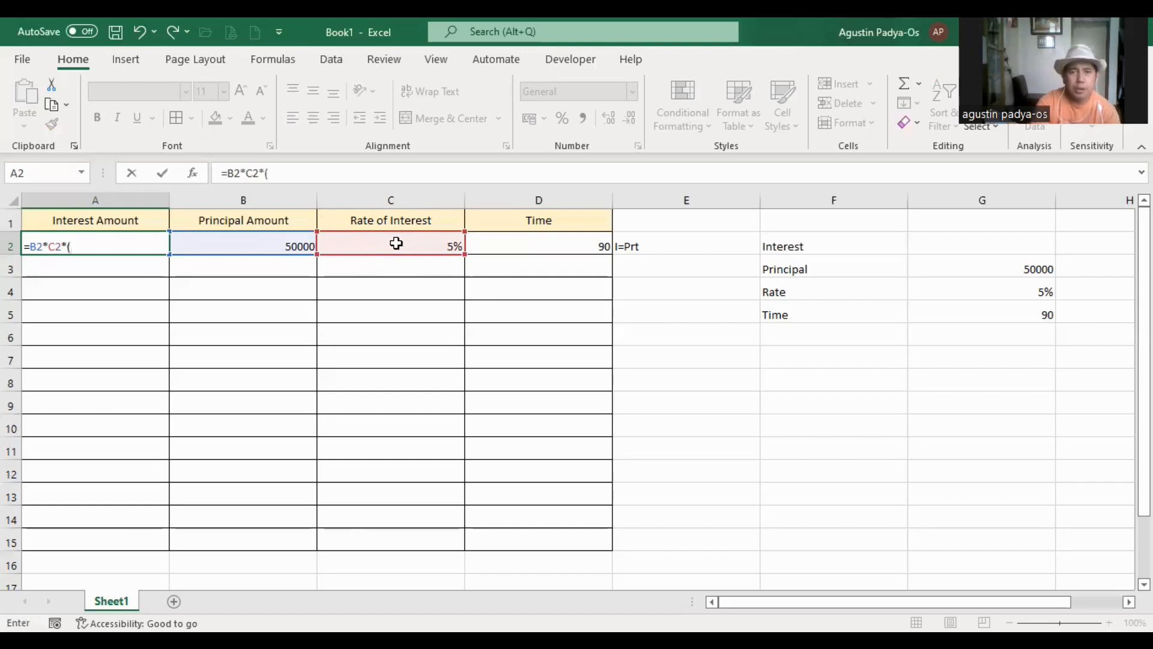
click(543, 241)
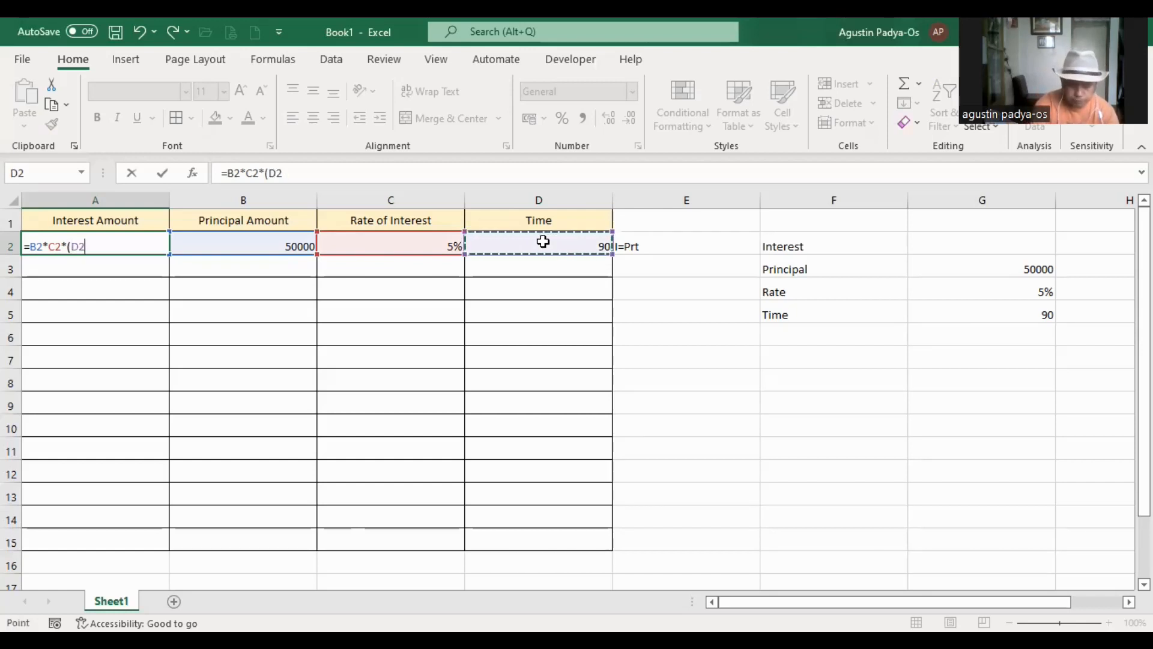
text(/)
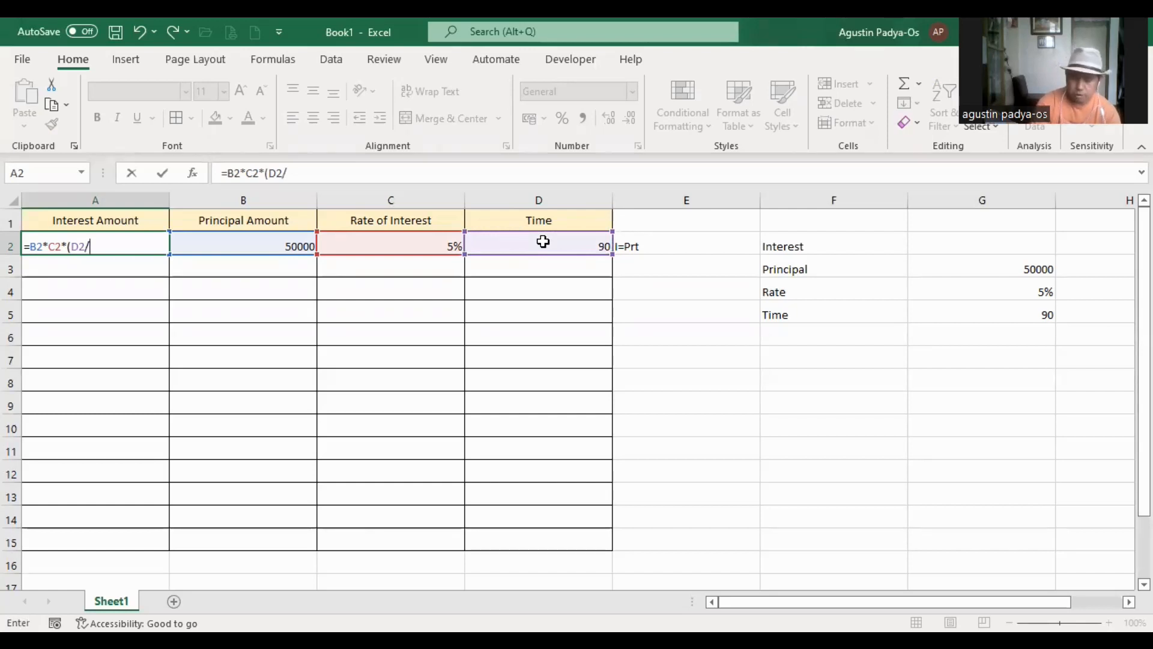
text(365)
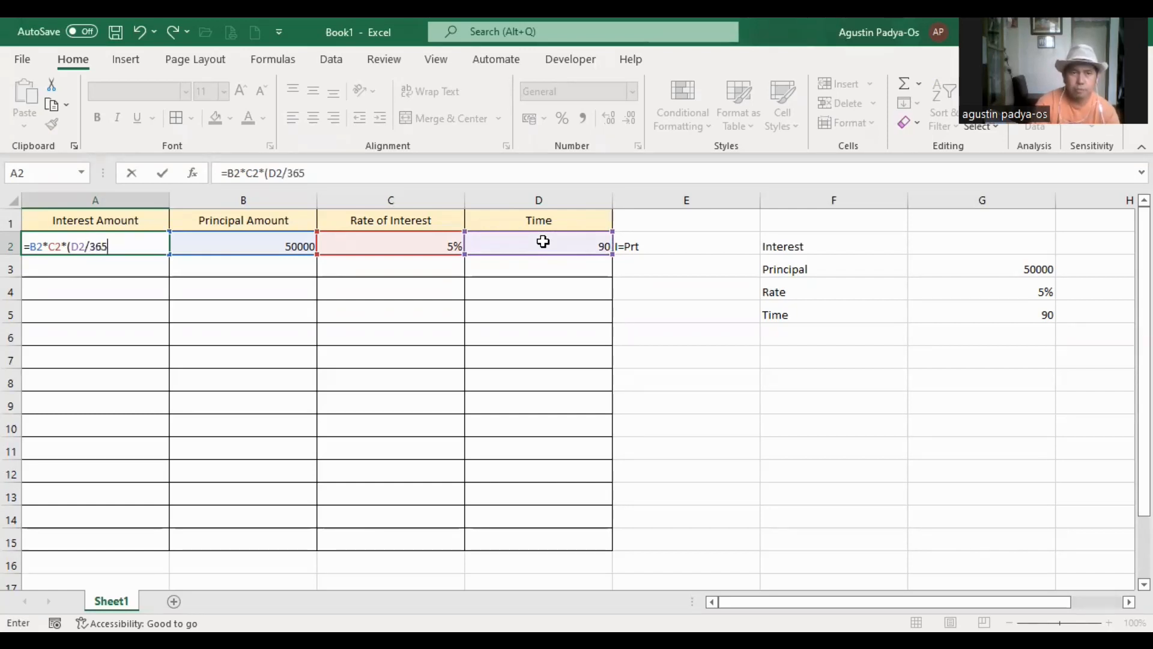
text())
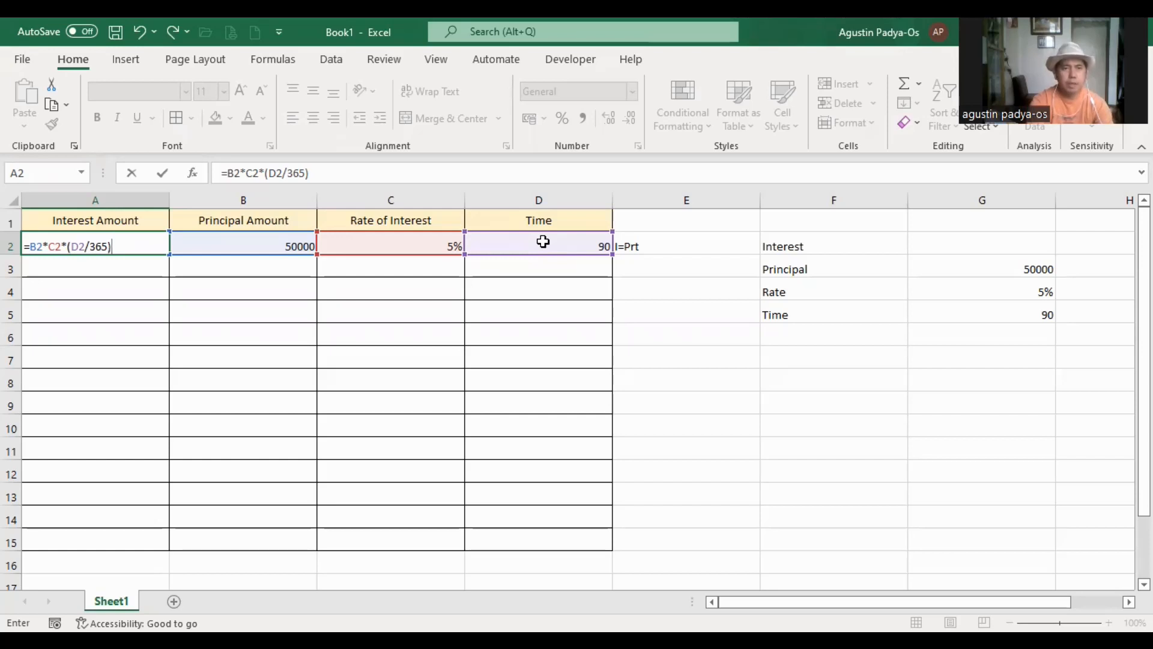
key(Return)
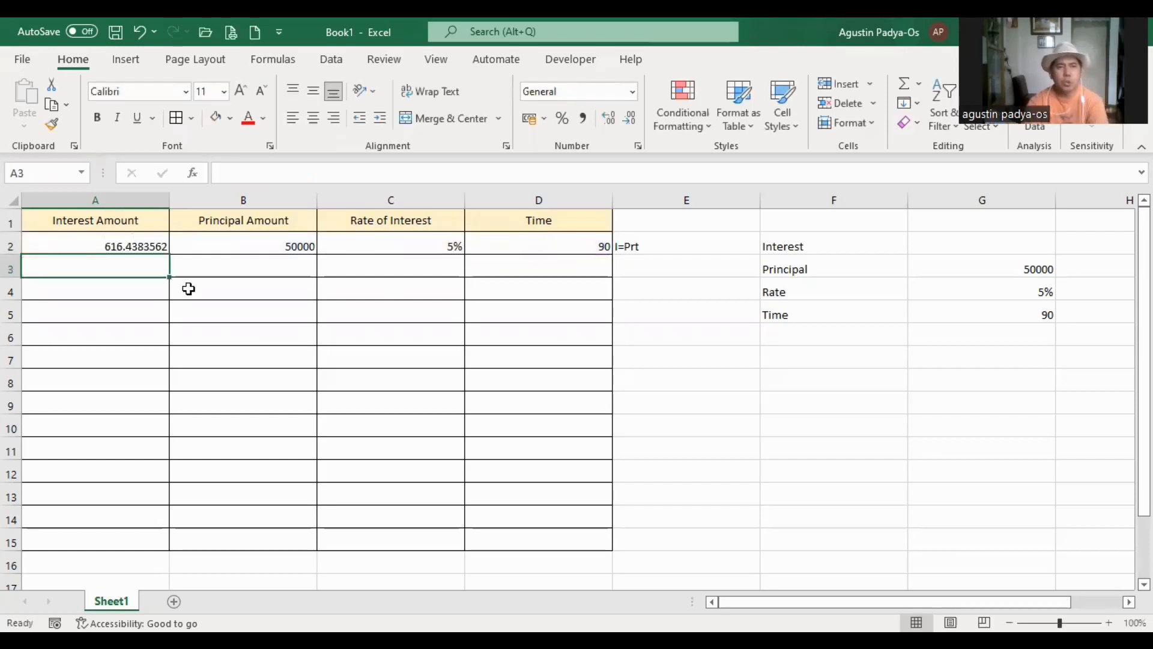
Copy the interest formula from A2 down the Interest Amount column to A10
click(134, 241)
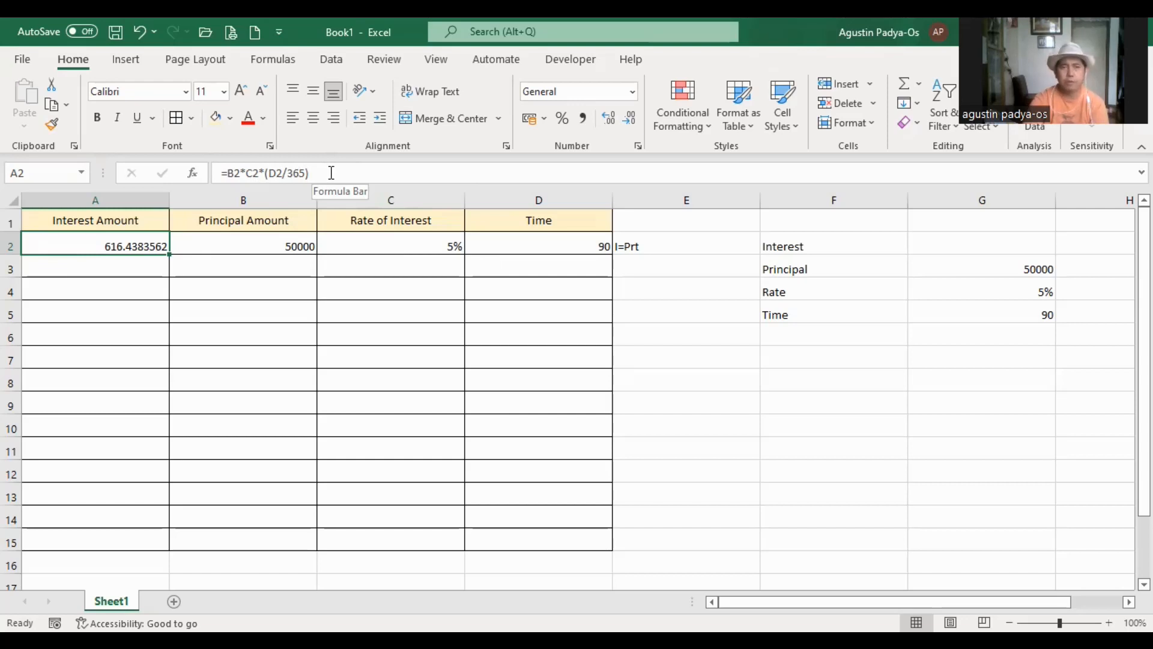
key(Return)
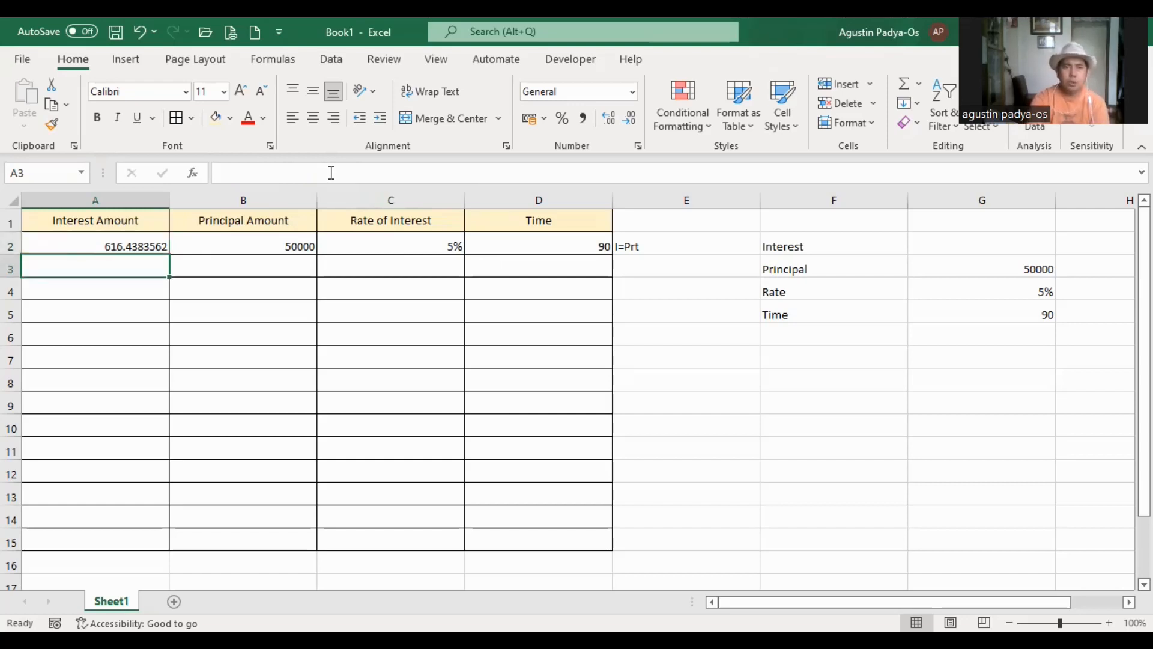
click(160, 244)
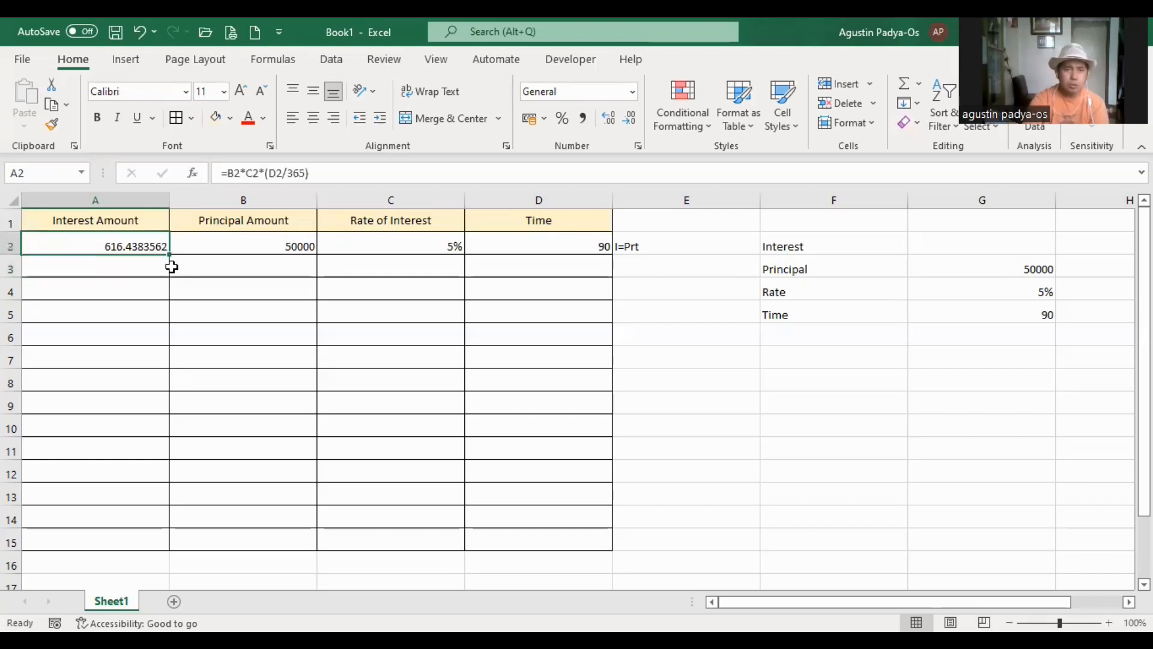
drag(169, 255, 164, 433)
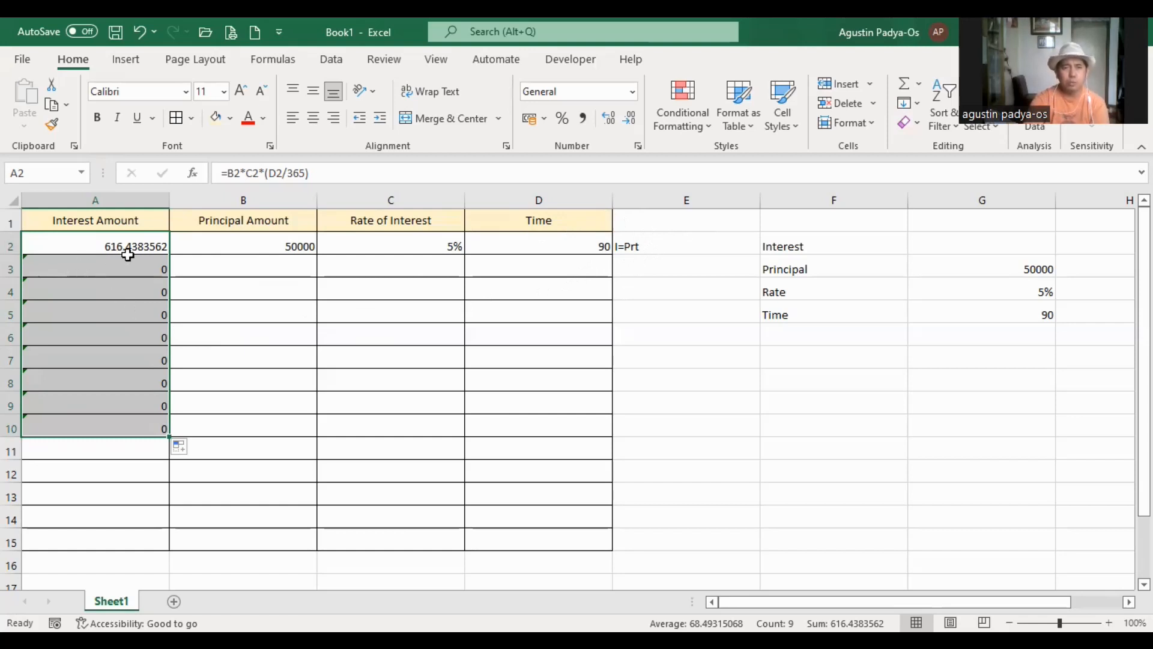
Fill the second table row with principal 25000 in B3, rate 6% in C3 and time 120 in D3
click(268, 268)
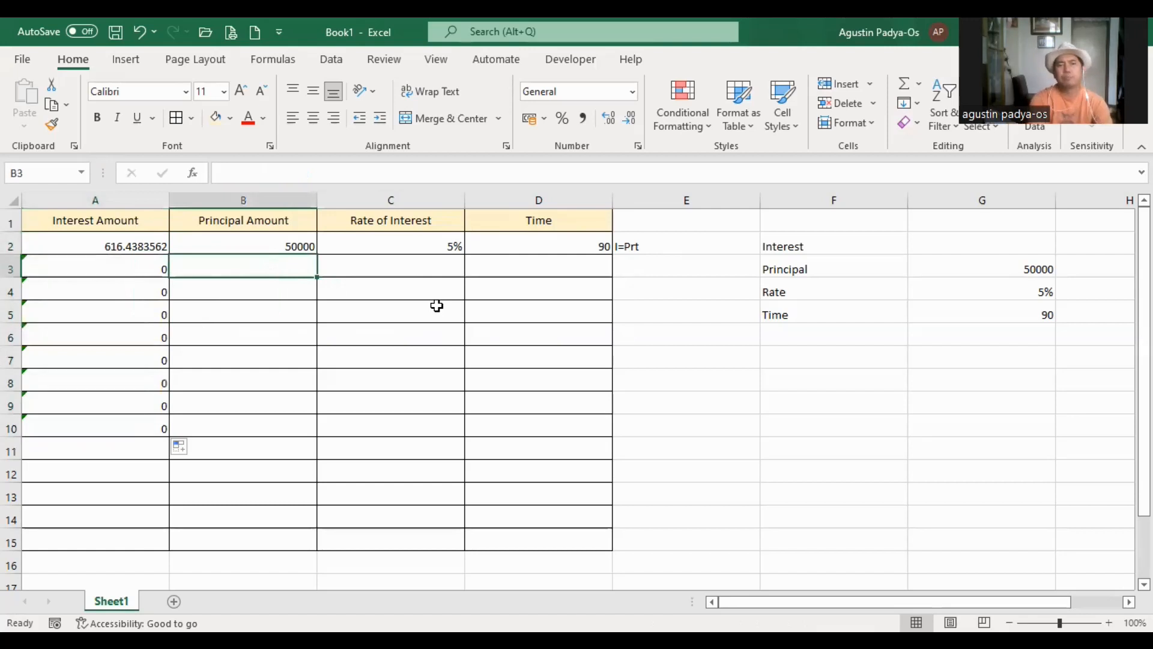
text(2)
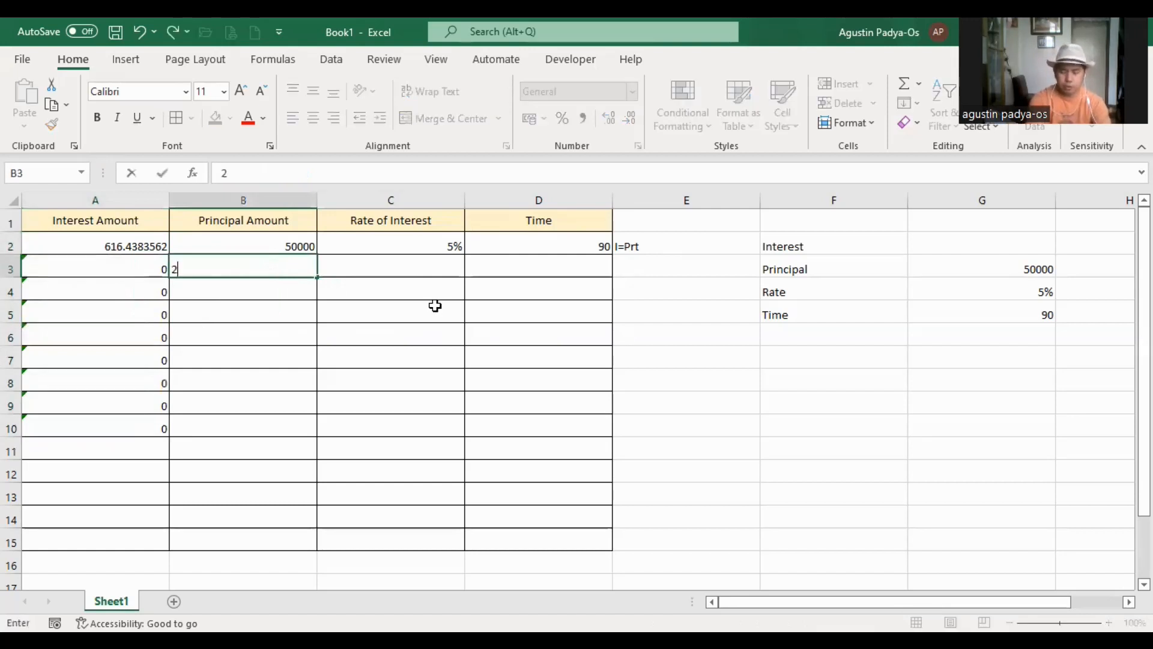
text(5000)
key(Tab)
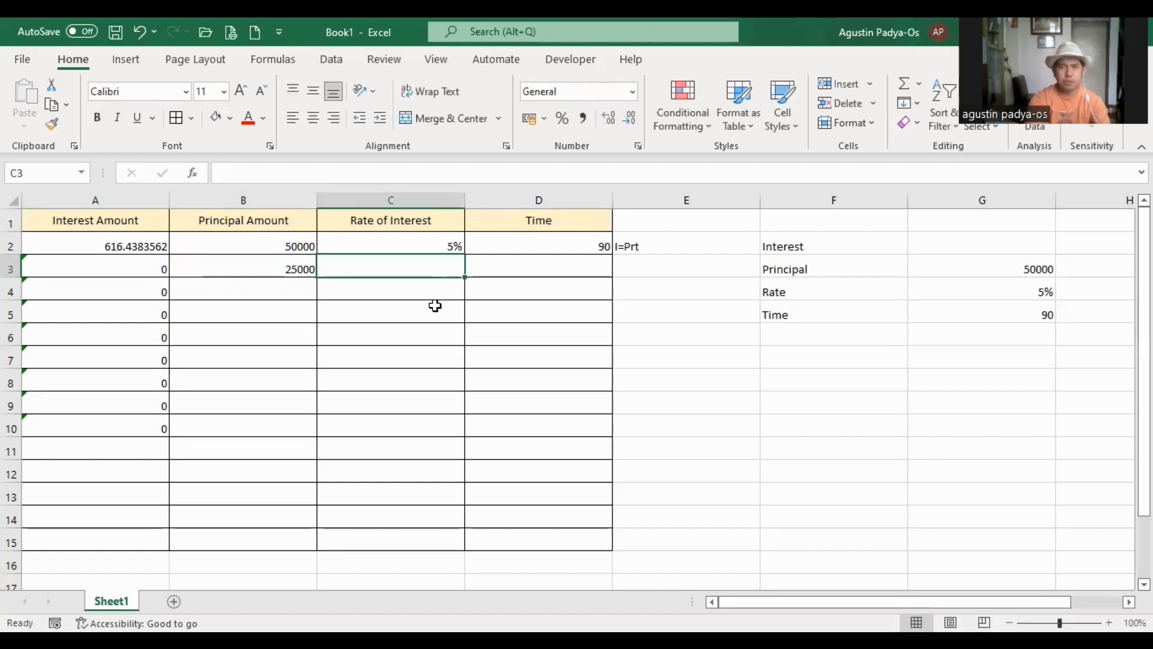
text(6)
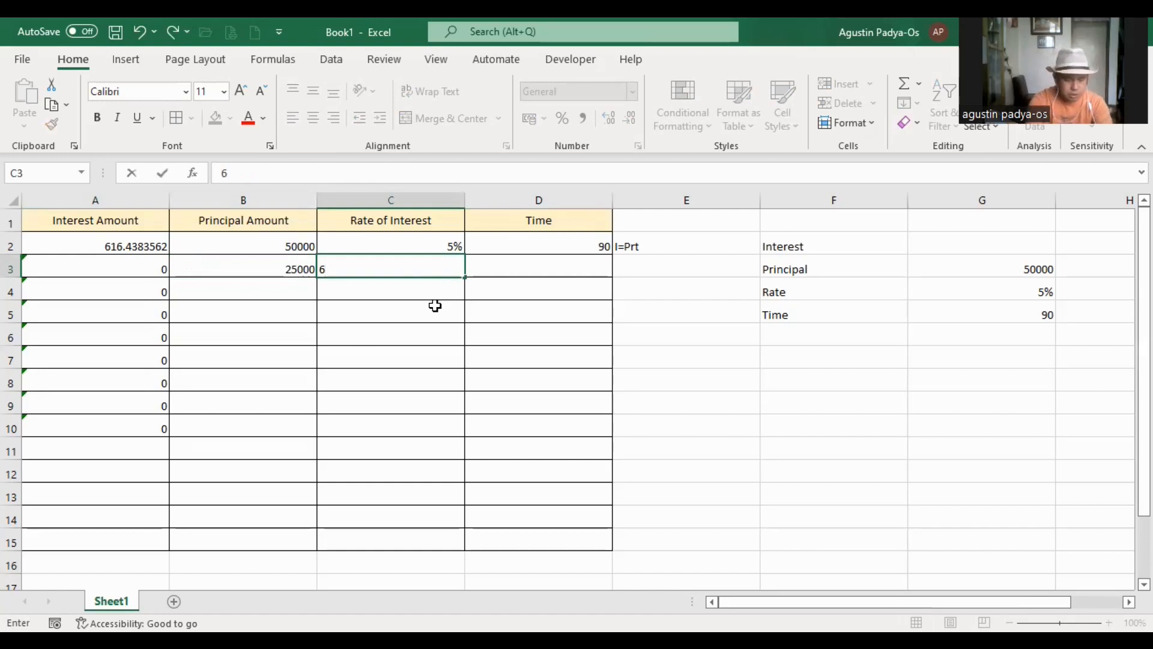
text(%)
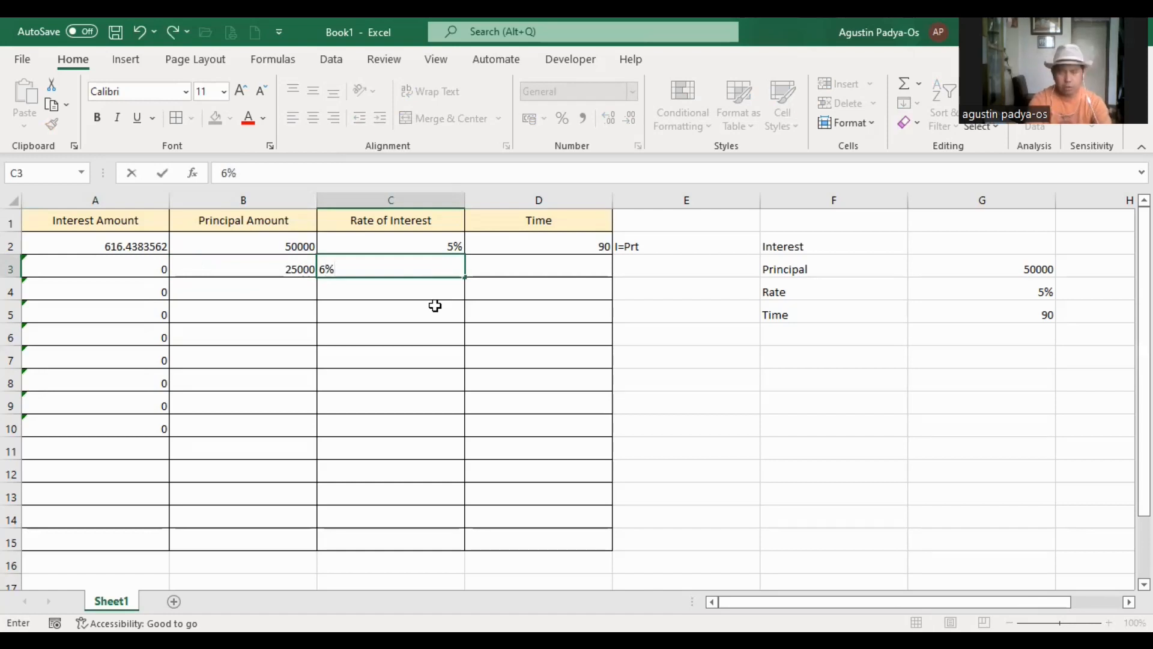
key(Tab)
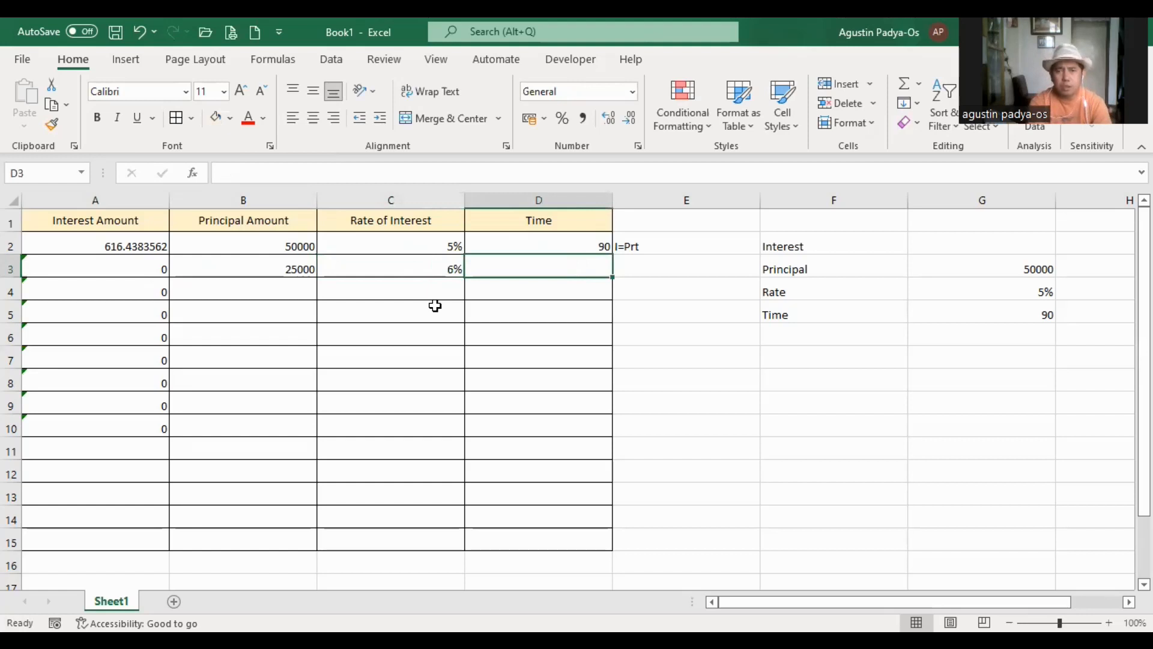
text(120)
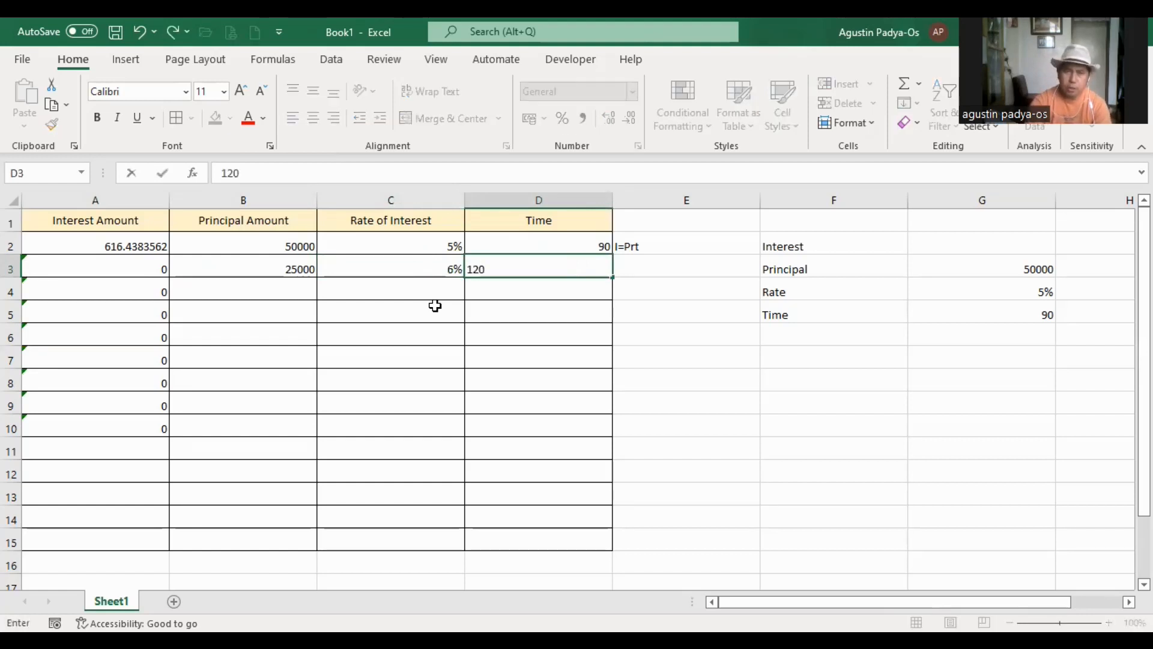
key(Return)
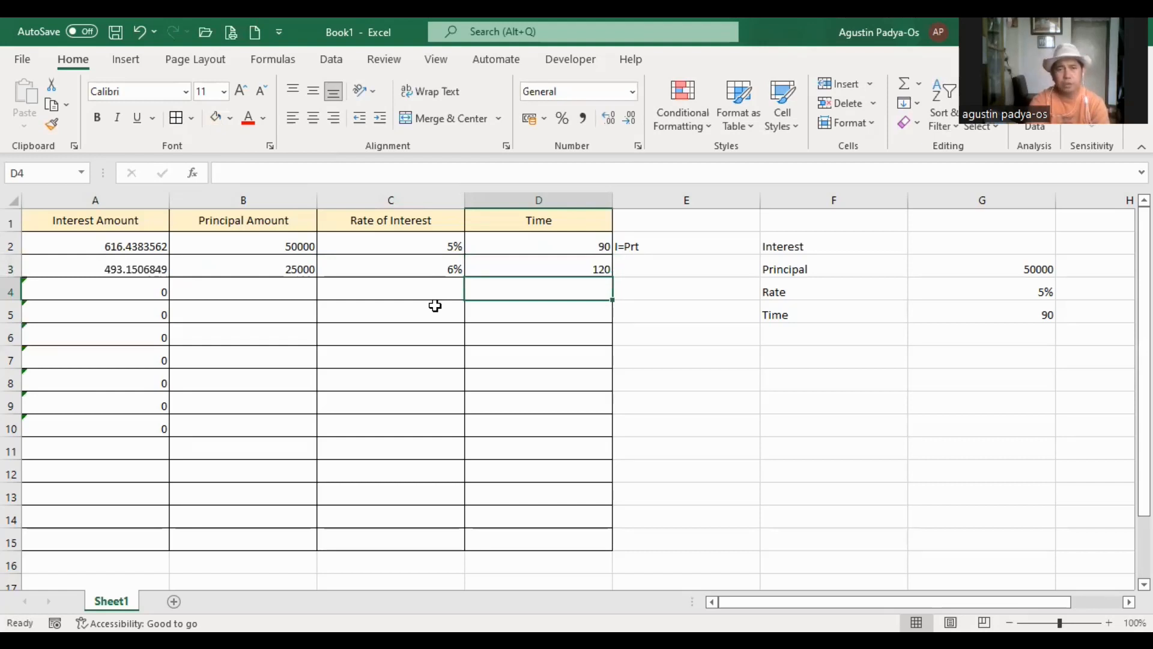
Fill the third table row with principal 10000 in B4, rate 8% in C4 and time 150 in D4
click(264, 291)
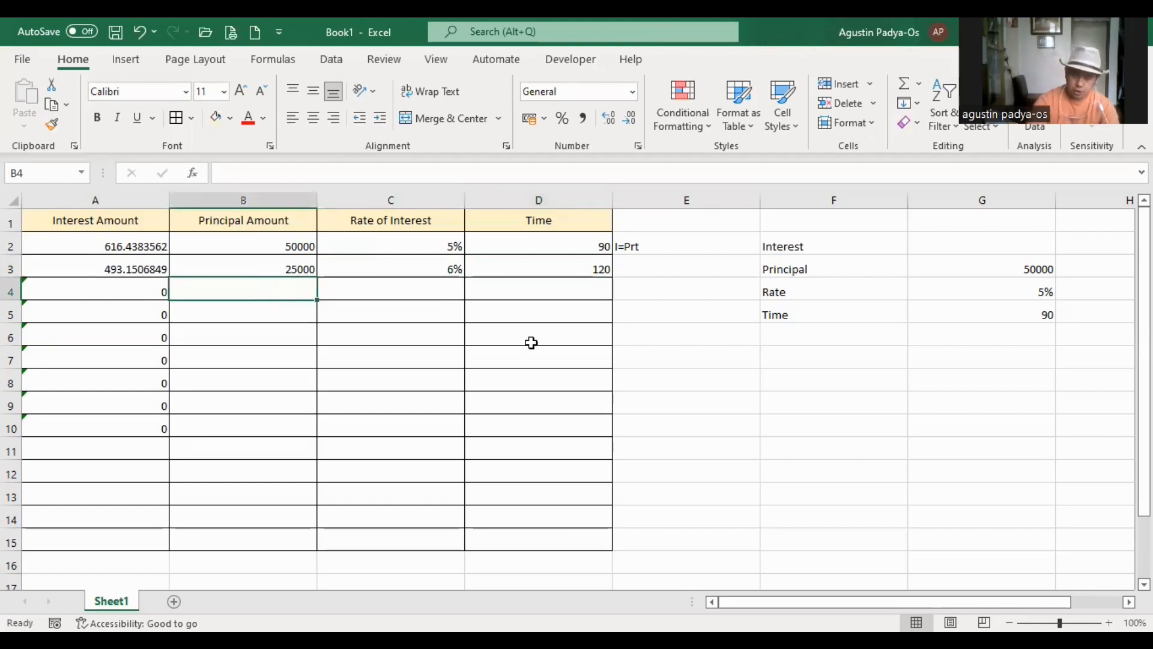
text(10000)
key(Tab)
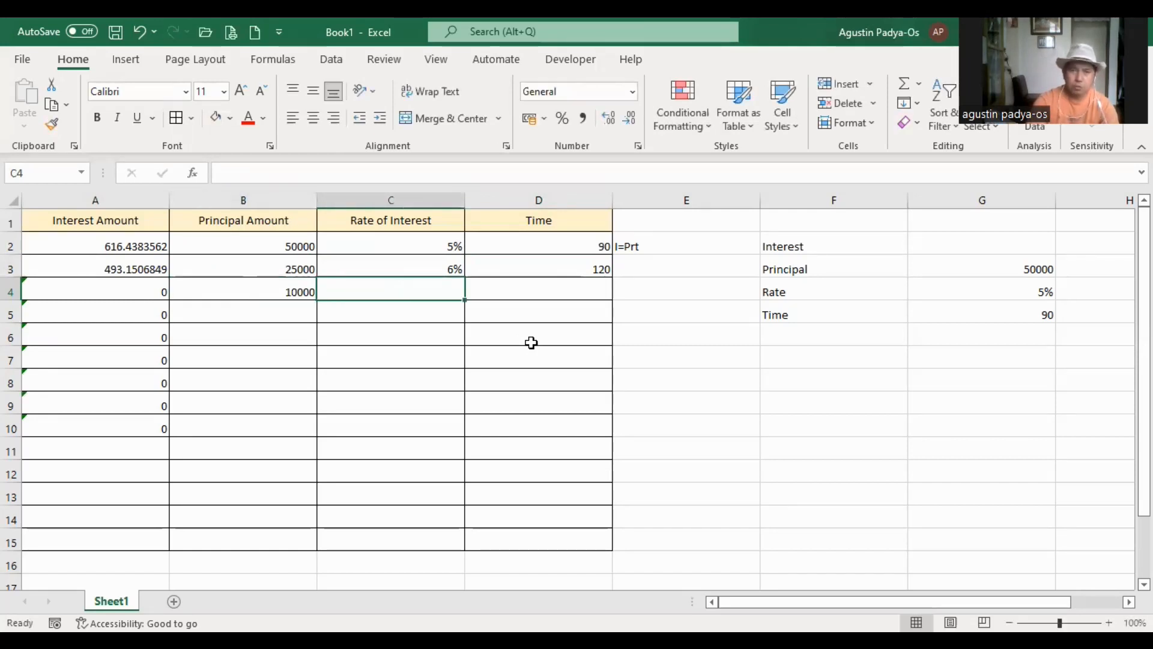
text(8)
key(Tab)
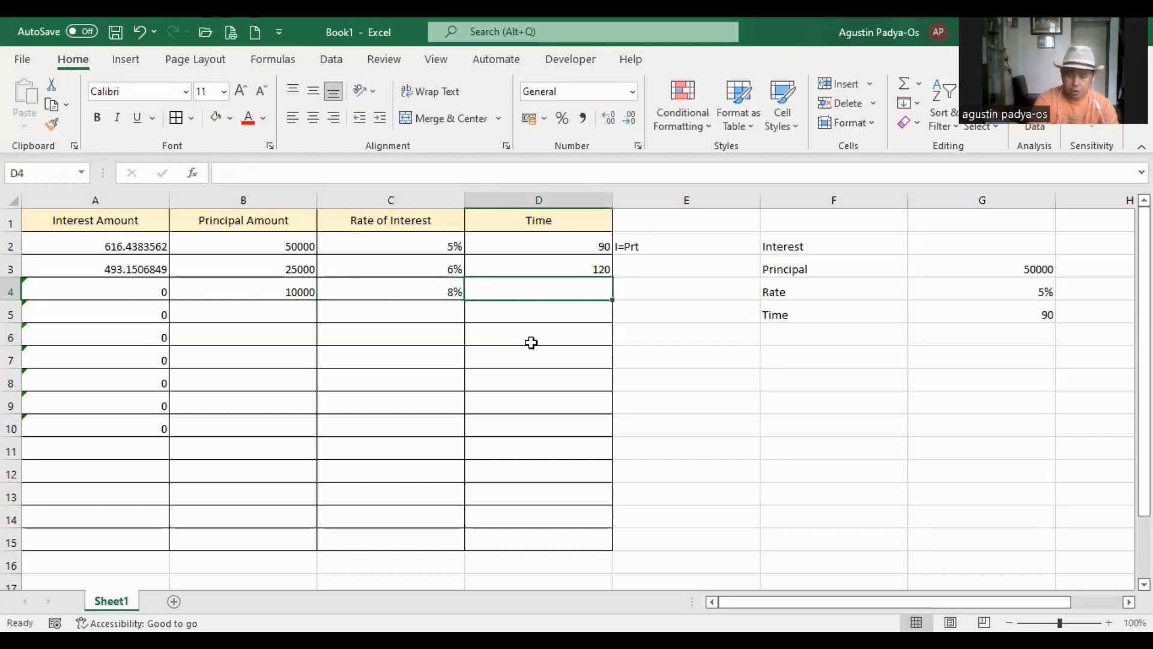
text(150)
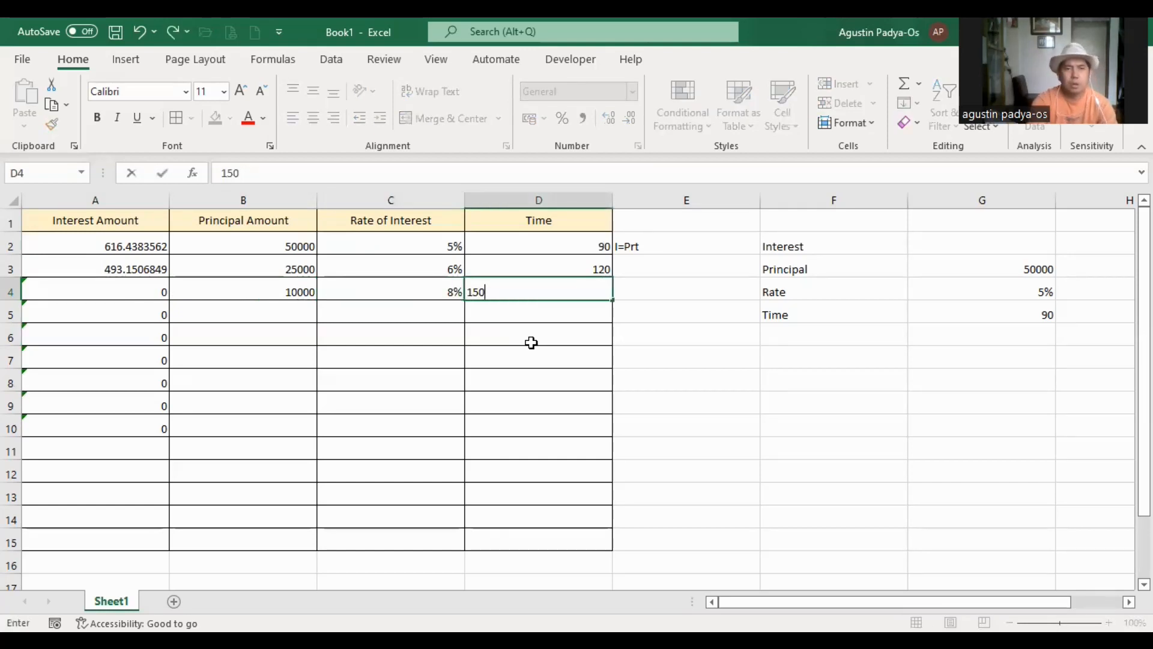
key(Return)
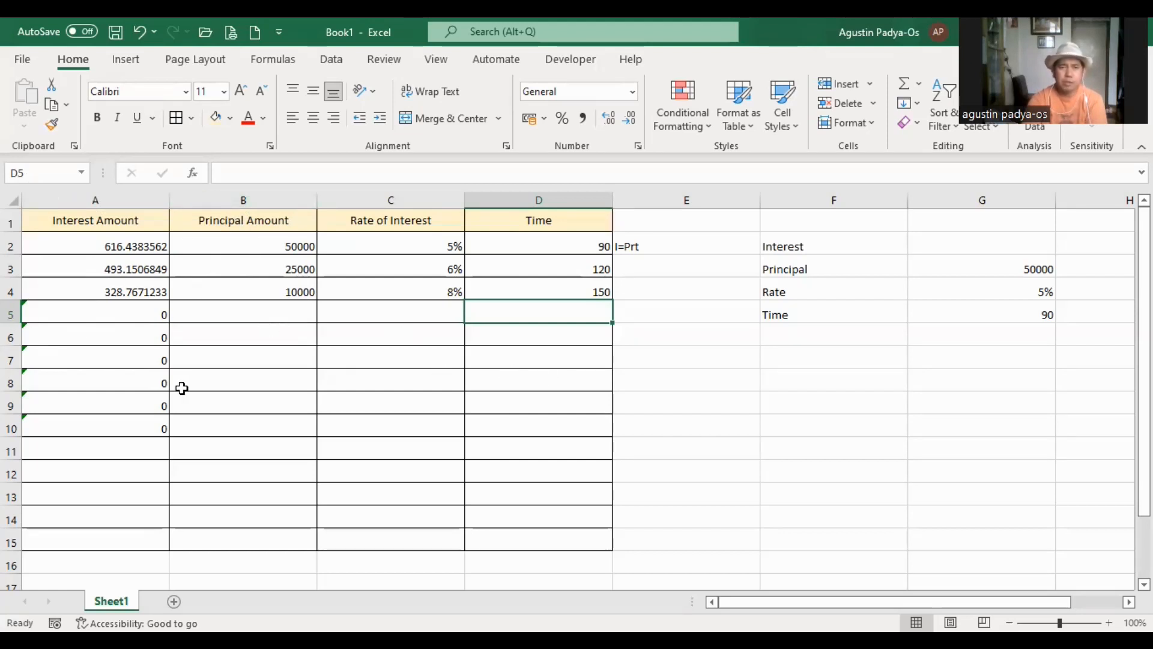
click(585, 294)
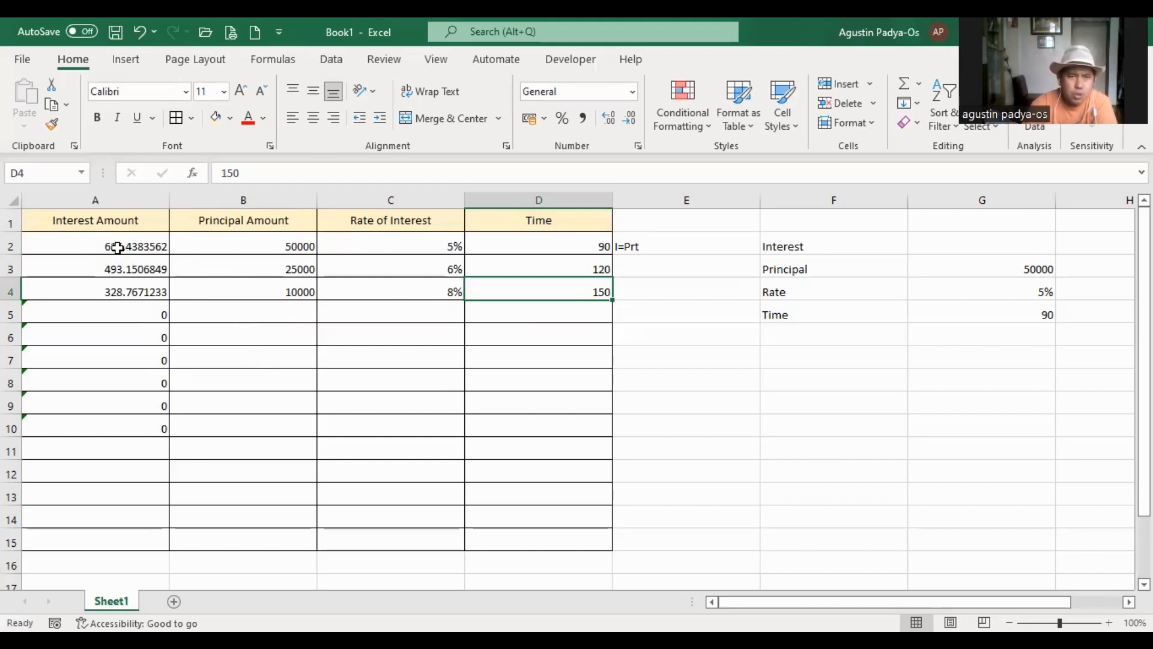
Format the interest and principal cells A2:B10 as Currency with the ₱ symbol and two decimal places
drag(117, 246, 220, 424)
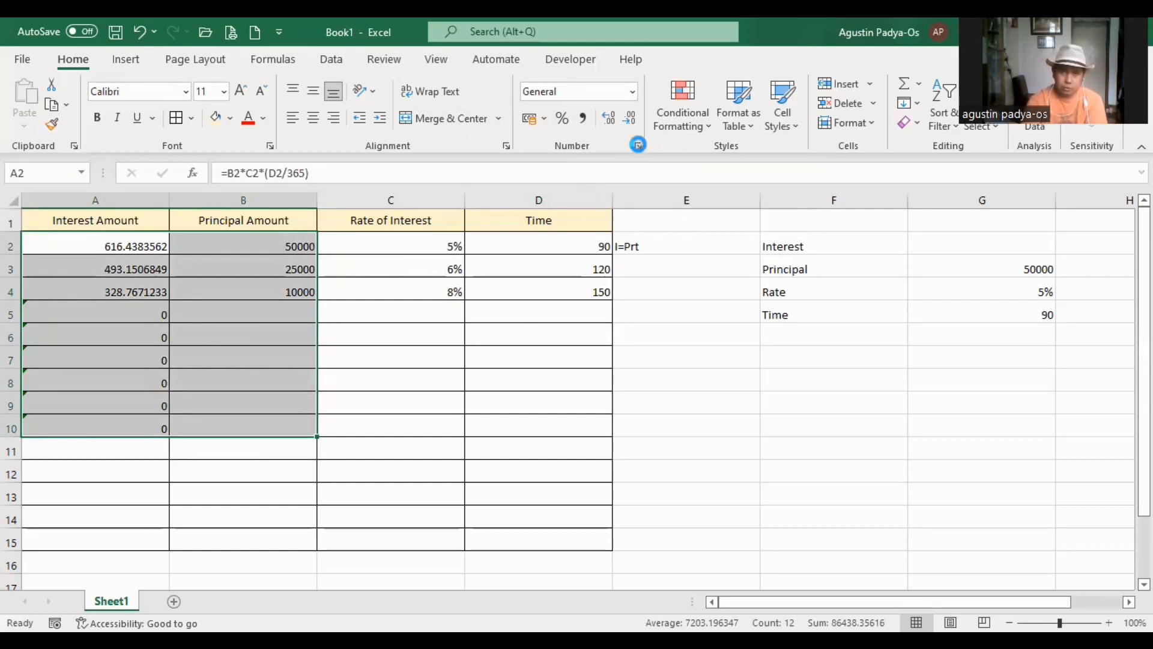
click(638, 144)
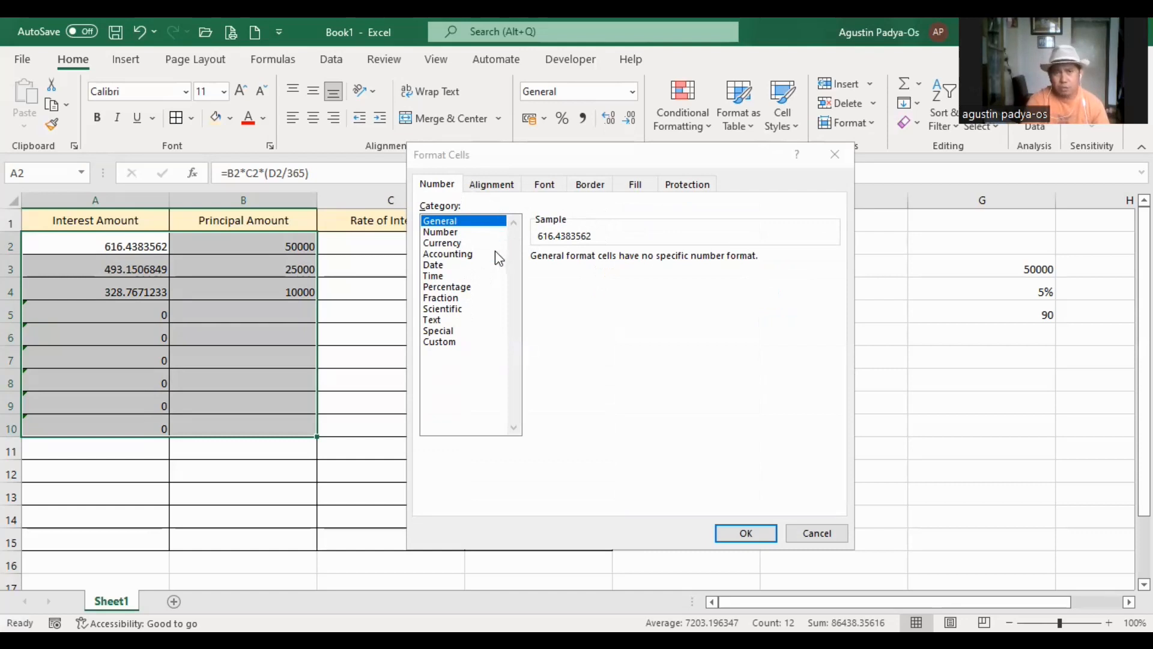
click(454, 244)
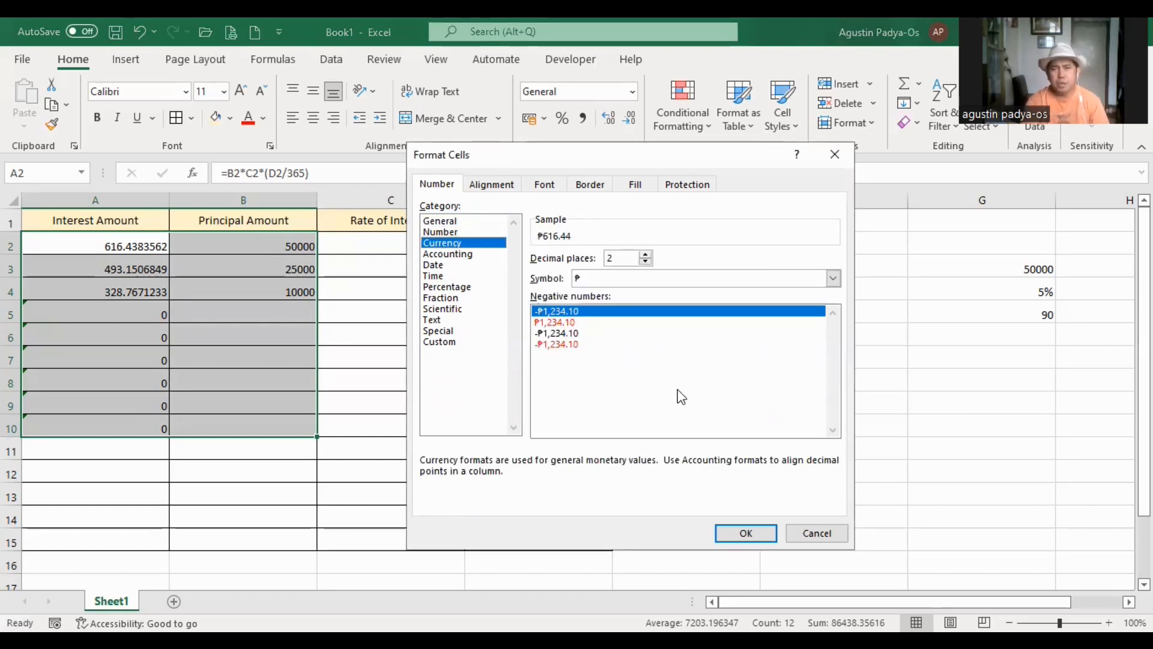
click(593, 277)
click(592, 278)
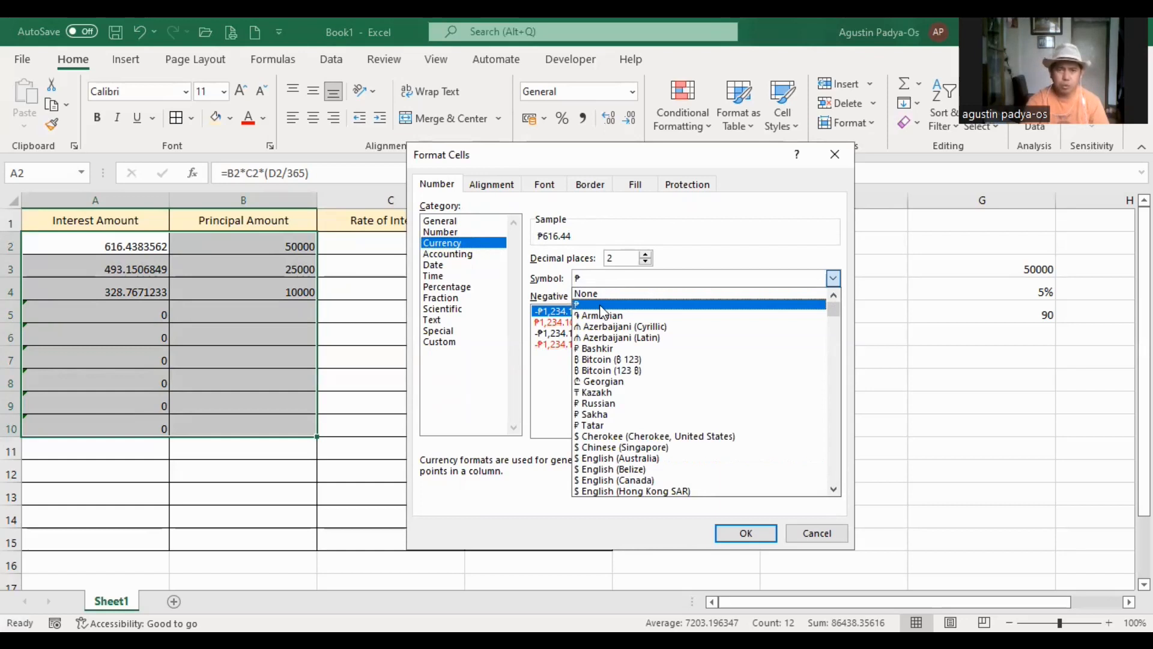
click(603, 306)
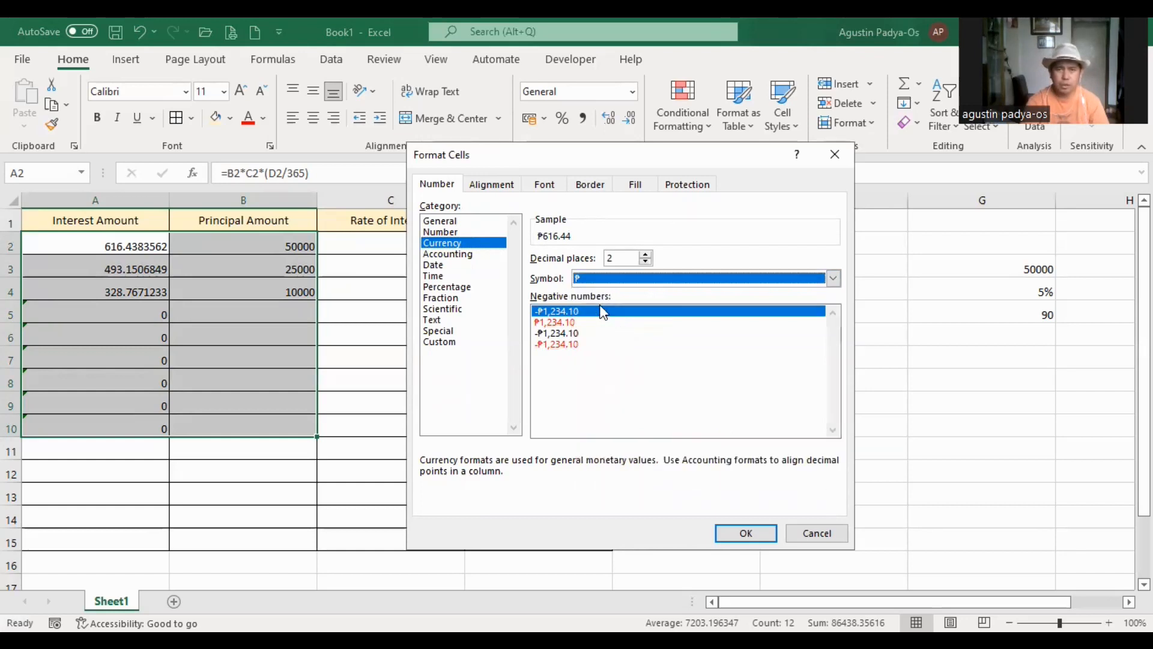
click(744, 534)
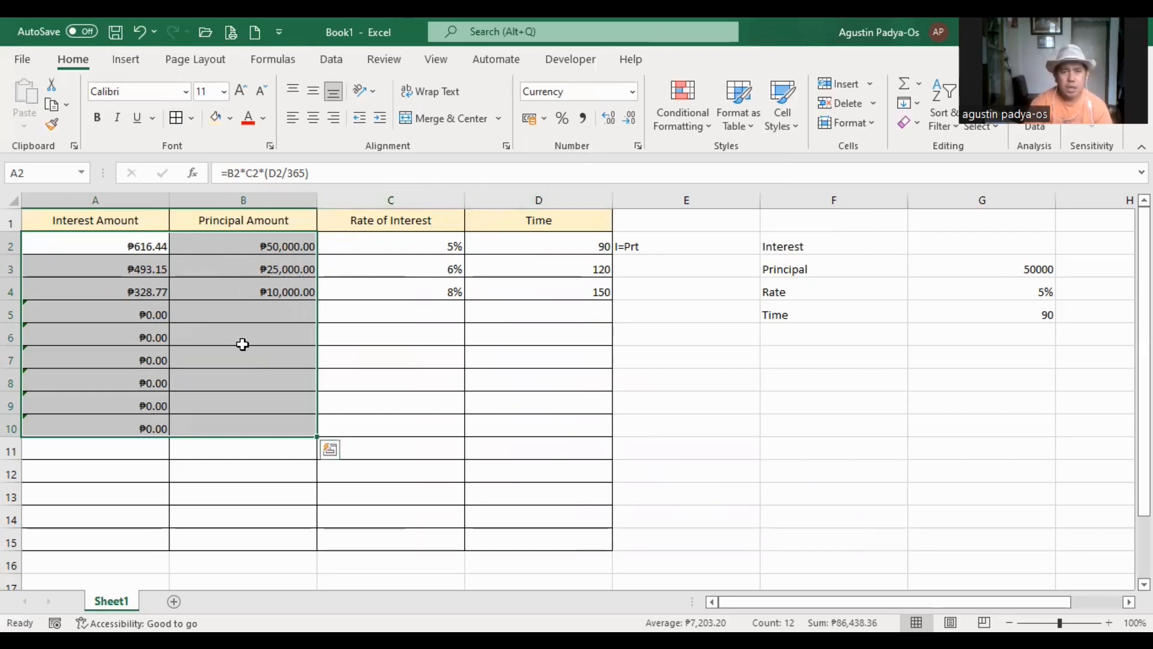
Center the contents of the three filled table rows, A2:D4, horizontally
click(224, 355)
drag(113, 247, 518, 292)
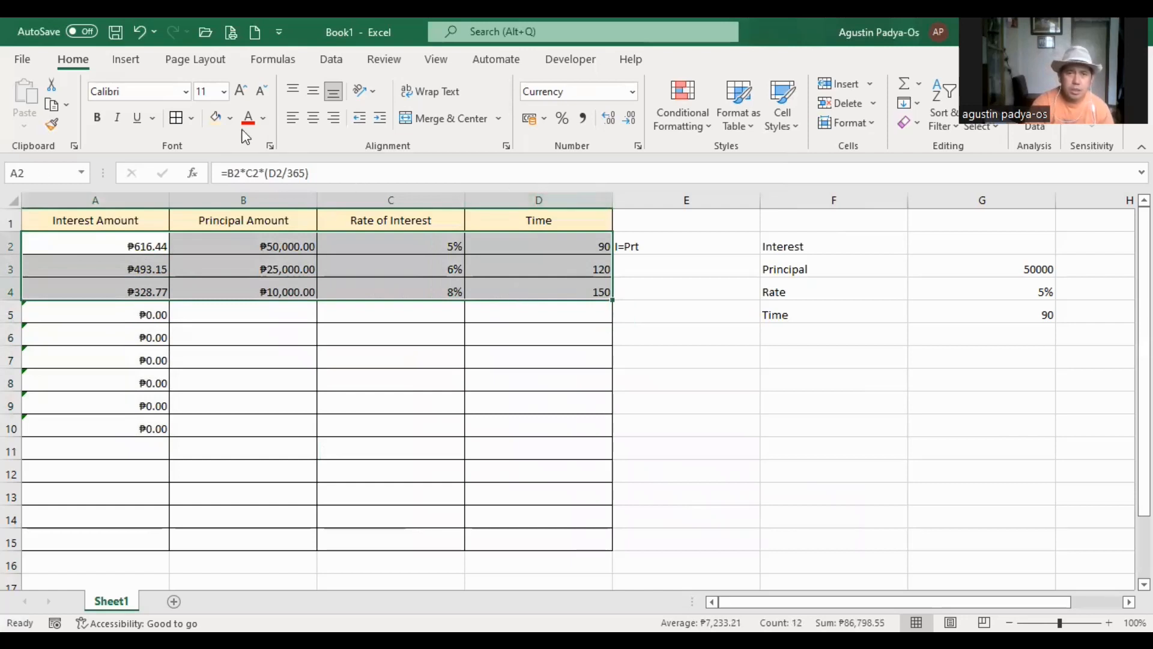
click(317, 121)
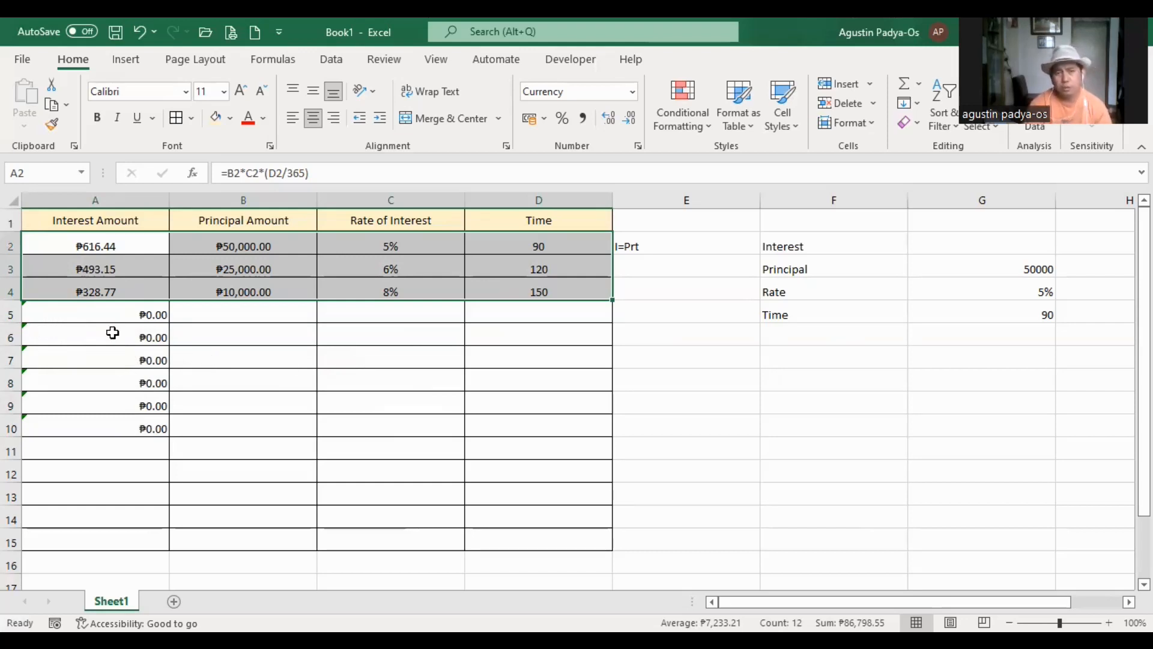
Delete the unused table rows 5 to 15 from the sheet
click(6, 314)
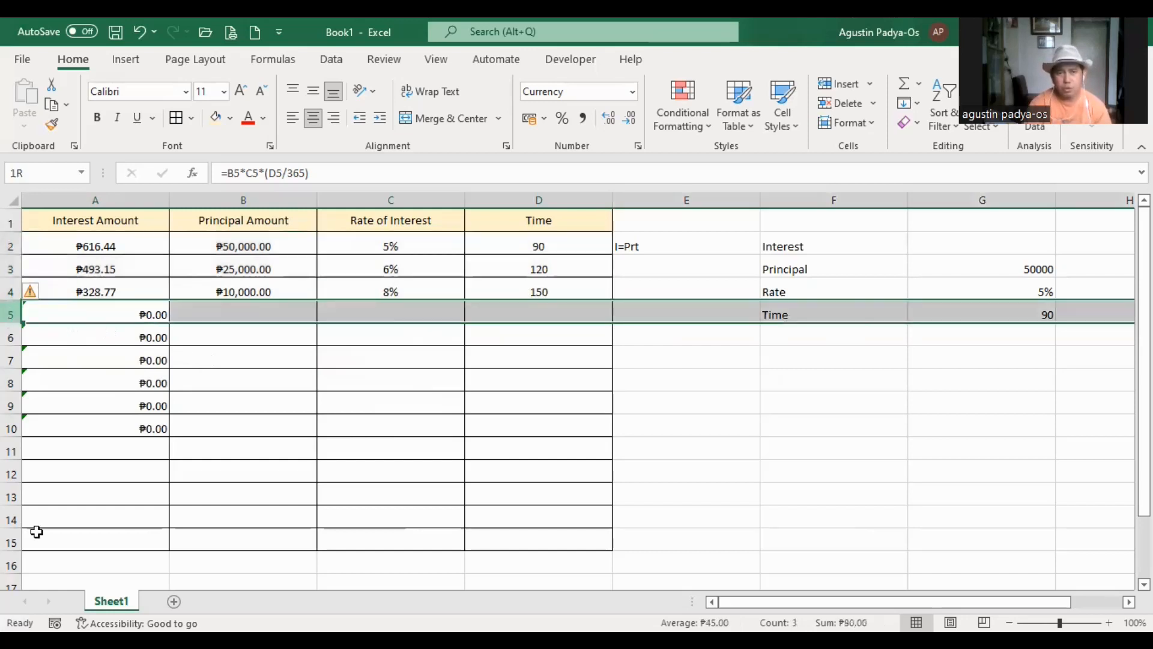
drag(37, 531, 36, 528)
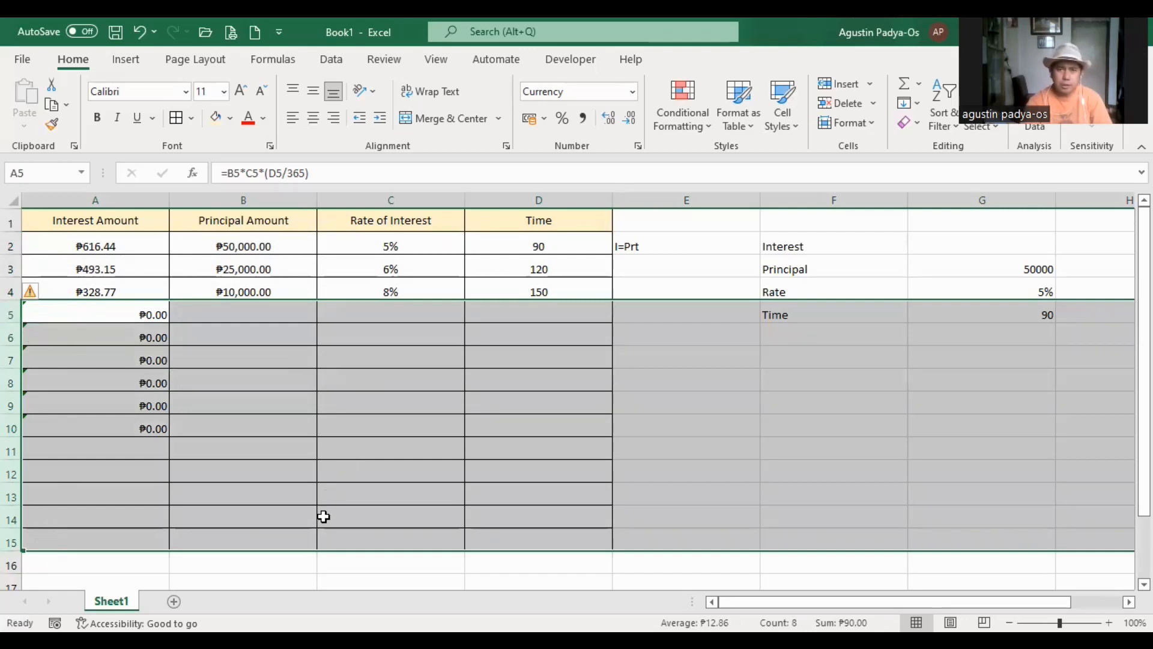
click(845, 105)
click(539, 425)
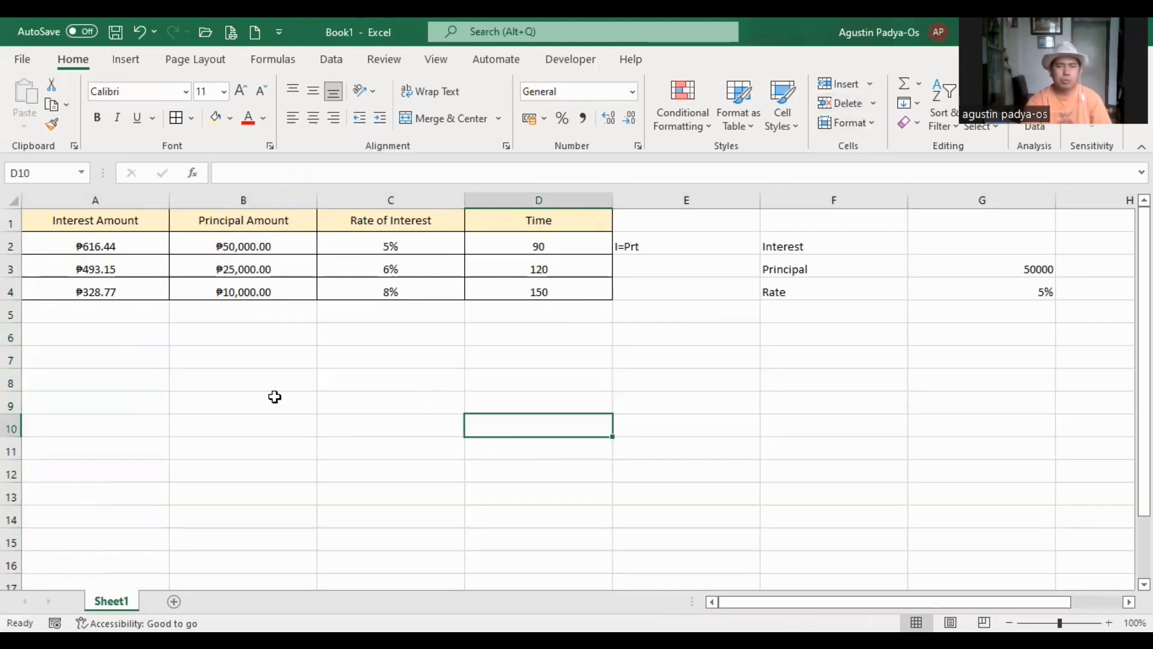